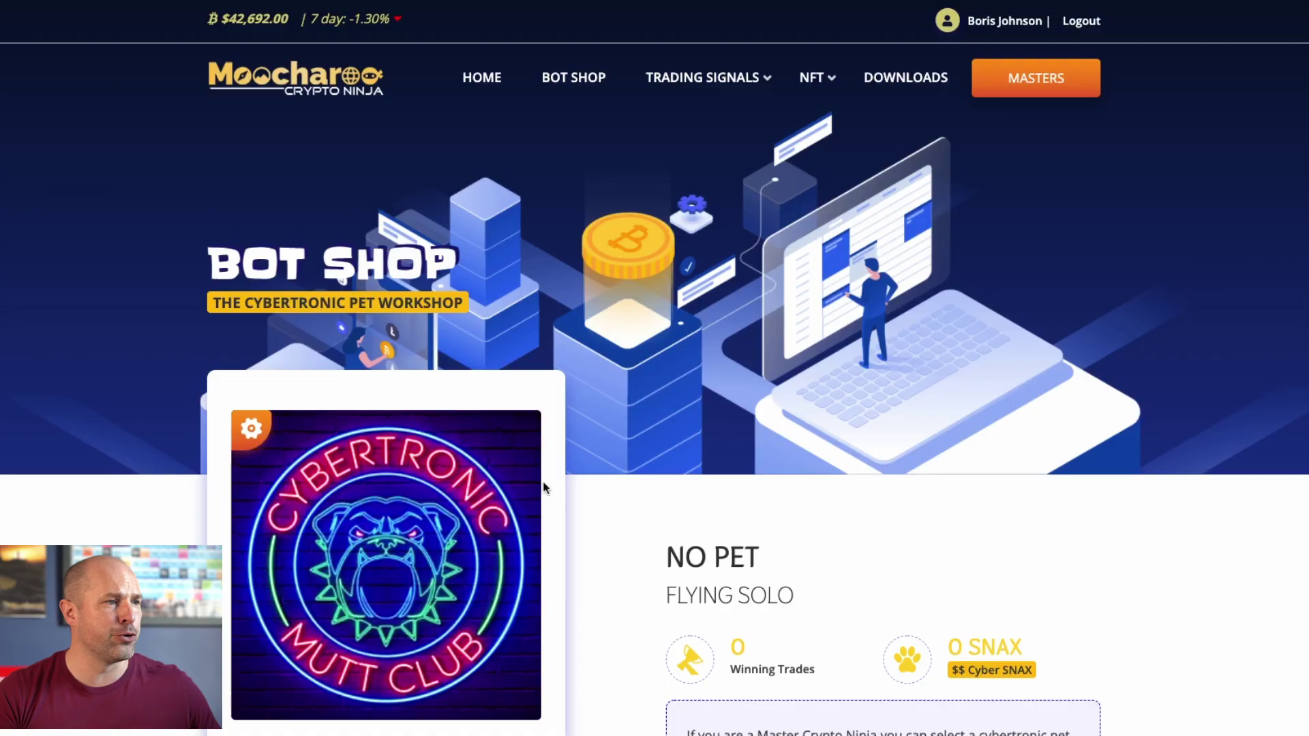
Open the Signals Tracker statistics table and scroll to CMMC Binance's 87.72% 30-day profit and 57% wins.
{"action": "scroll", "coordinate": [599, 566], "scroll_direction": "down", "scroll_amount": 3}
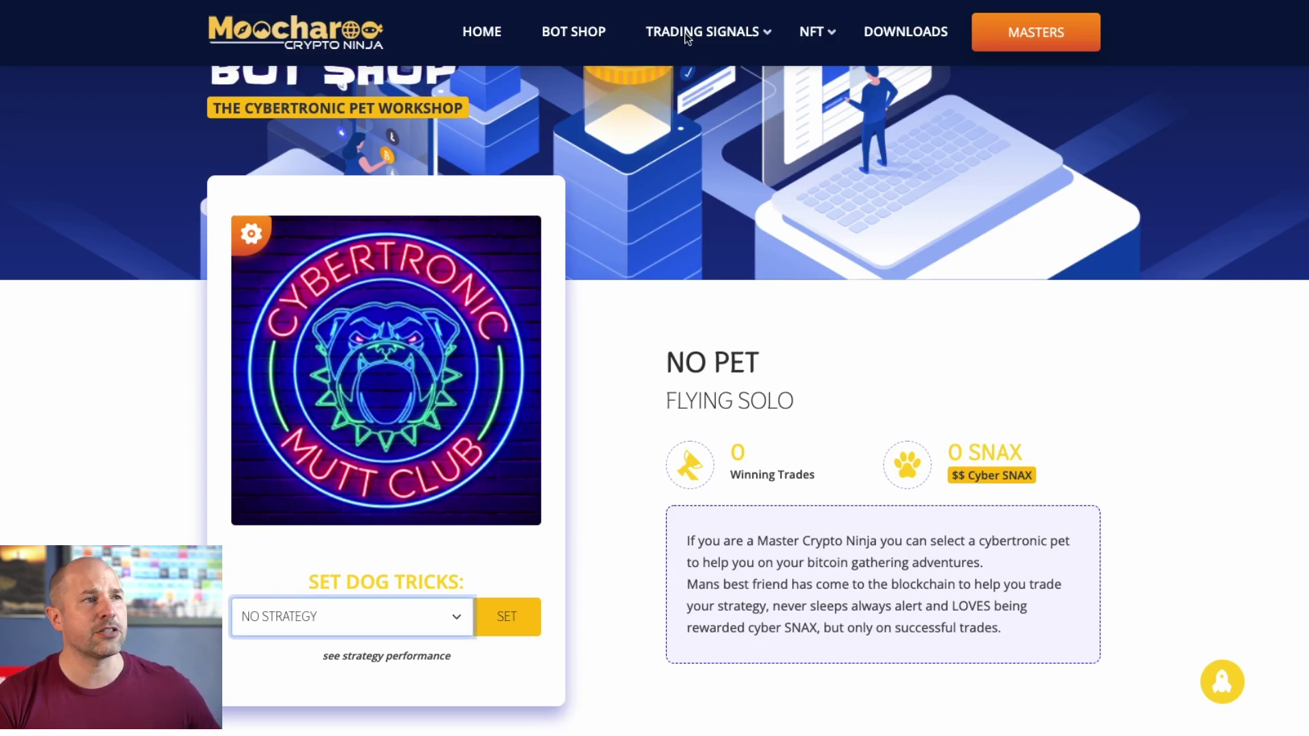
{"action": "mouse_move", "coordinate": [685, 32]}
{"action": "left_click", "coordinate": [696, 176]}
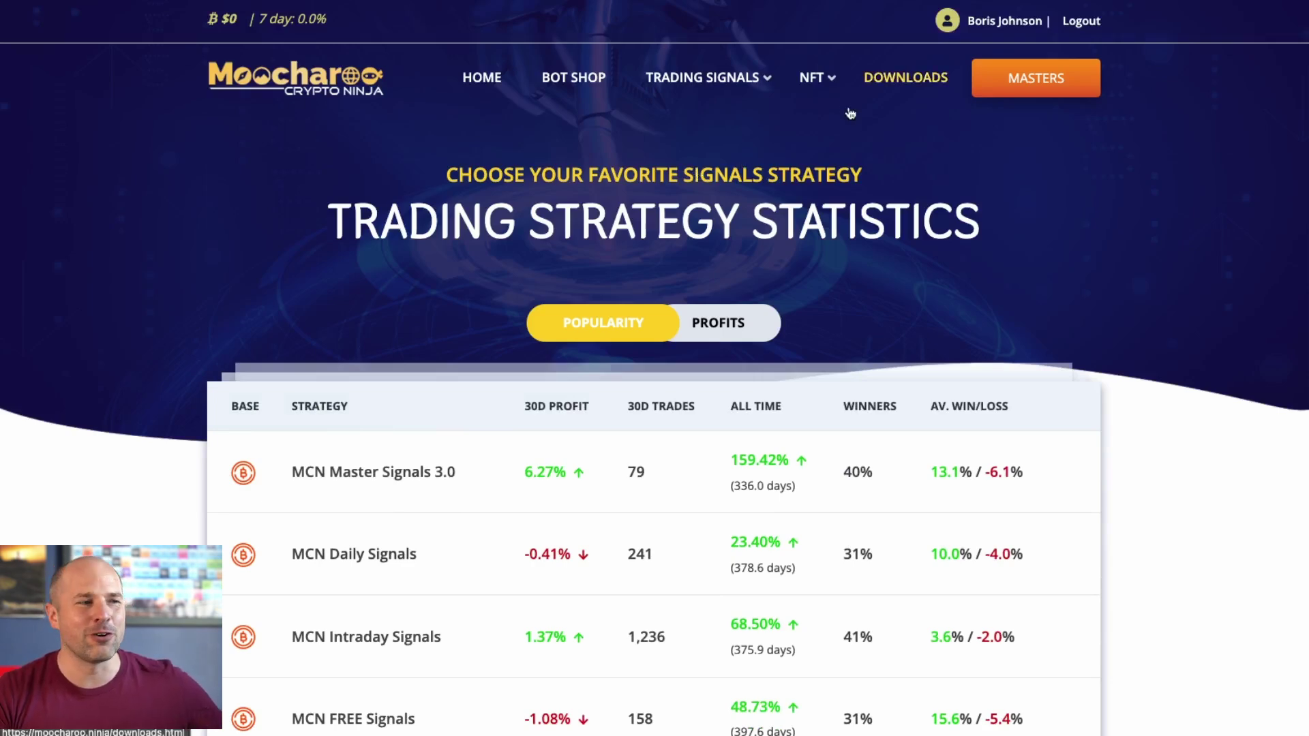
{"action": "scroll", "coordinate": [861, 157], "scroll_direction": "down", "scroll_amount": 3}
{"action": "scroll", "coordinate": [861, 157], "scroll_direction": "down", "scroll_amount": 1}
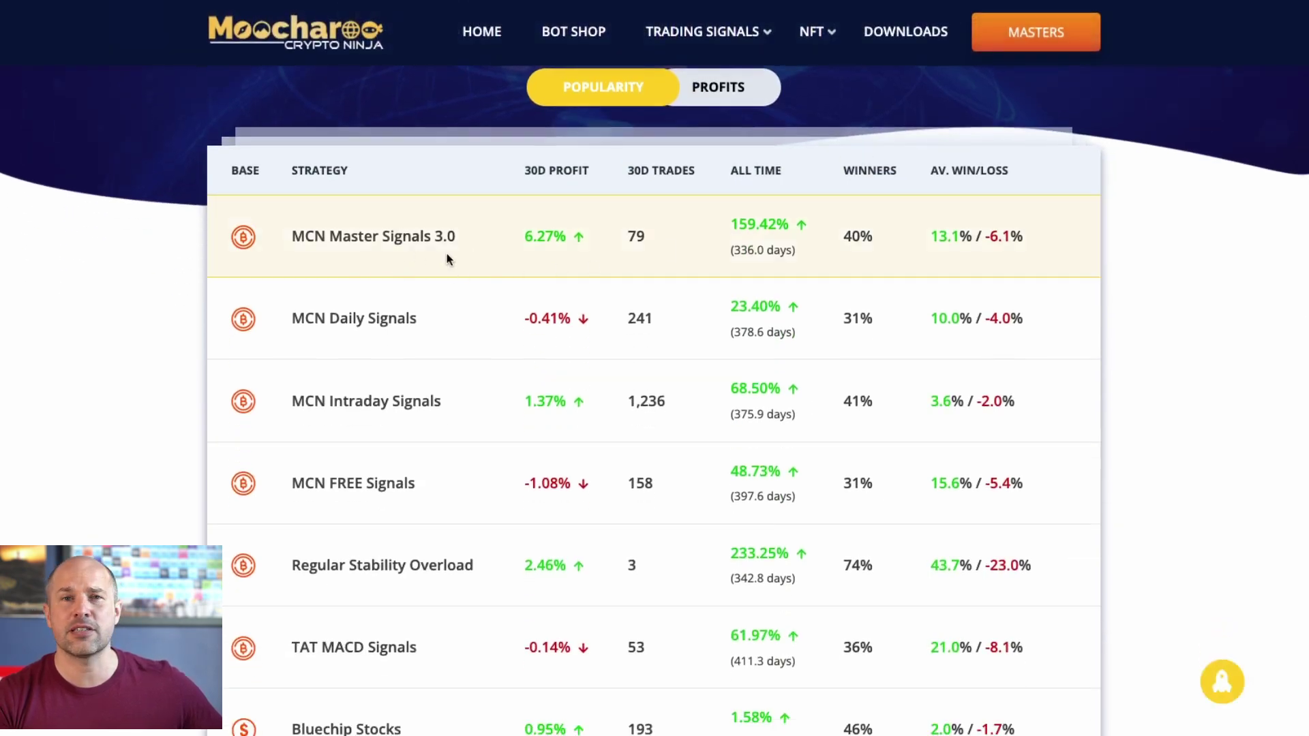
{"action": "scroll", "coordinate": [448, 258], "scroll_direction": "down", "scroll_amount": 4}
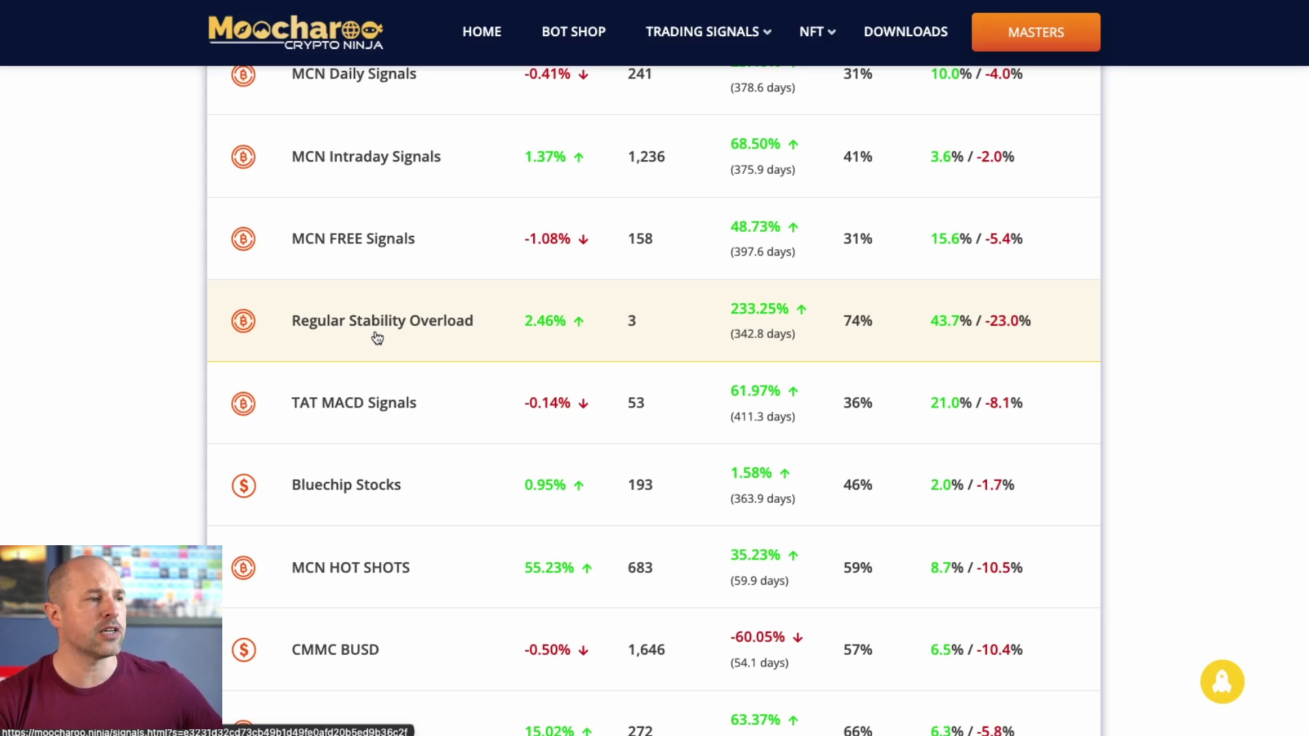
{"action": "scroll", "coordinate": [374, 338], "scroll_direction": "down", "scroll_amount": 4}
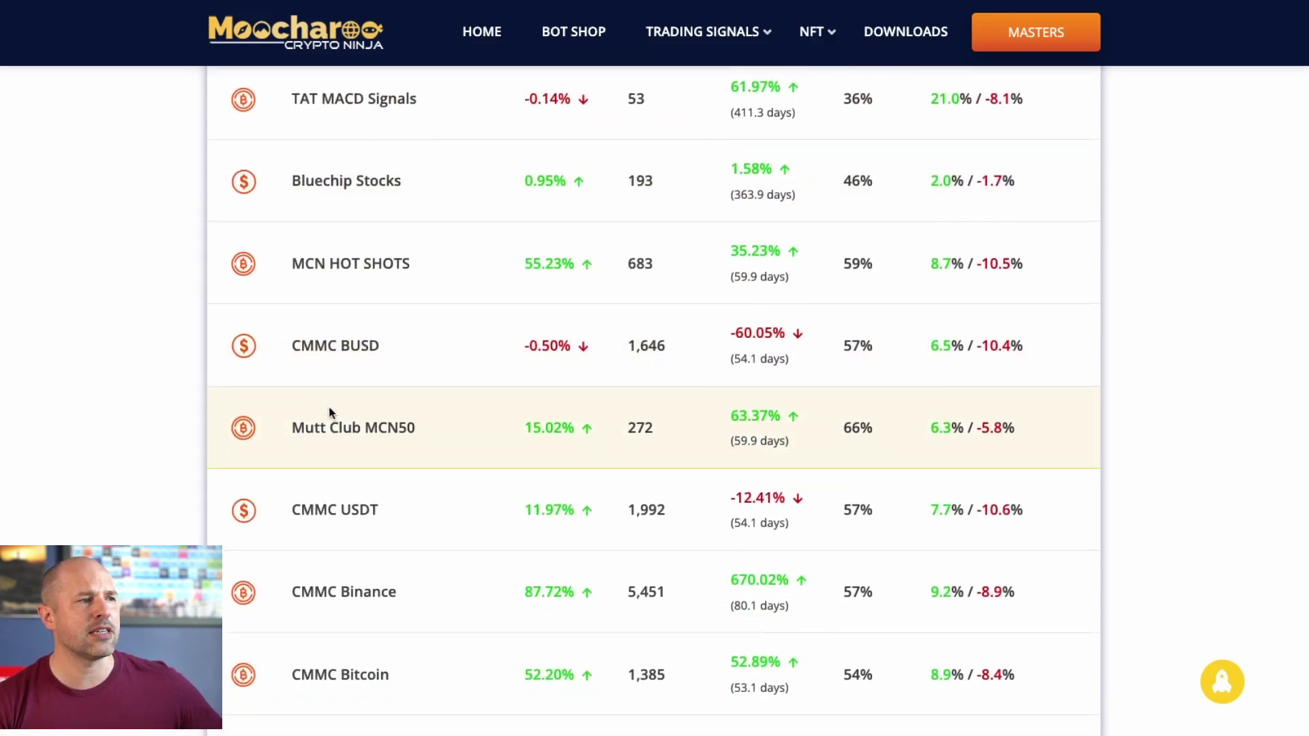
{"action": "scroll", "coordinate": [330, 418], "scroll_direction": "down", "scroll_amount": 3}
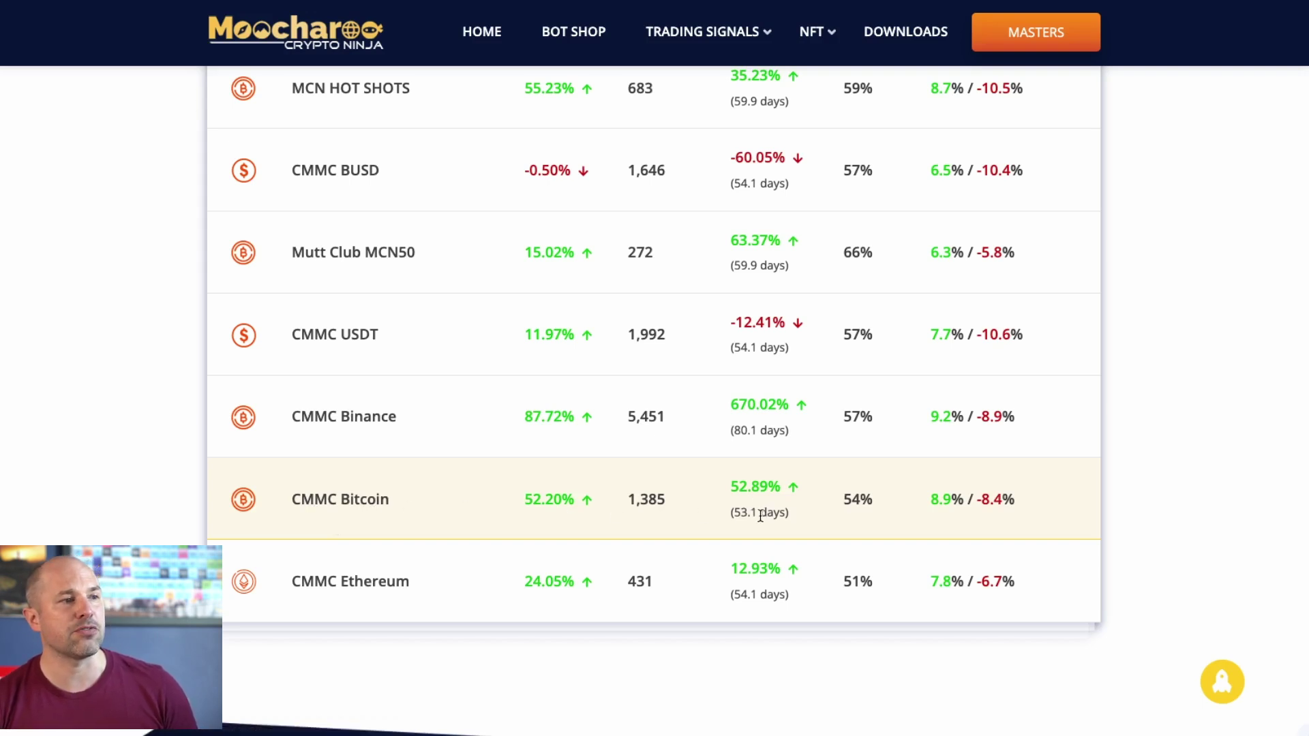
{"action": "scroll", "coordinate": [563, 265], "scroll_direction": "up", "scroll_amount": 2}
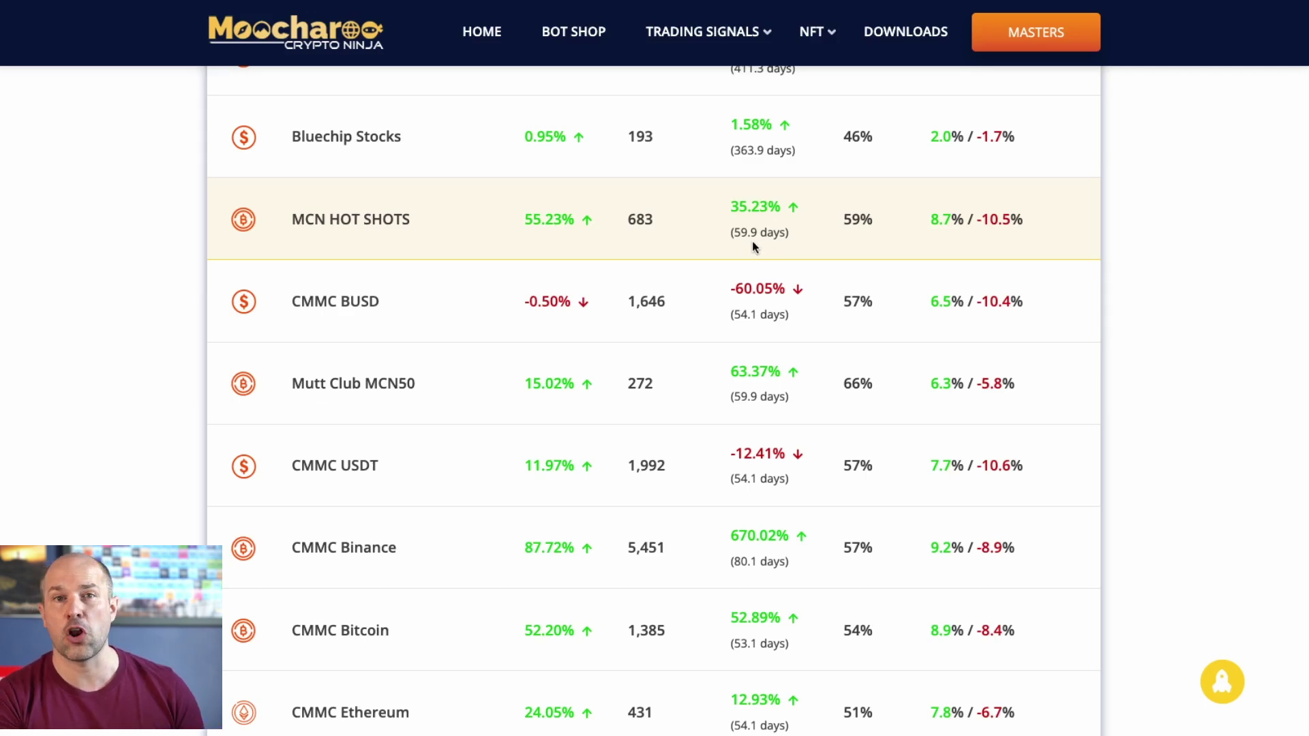
{"action": "left_click", "coordinate": [752, 244]}
{"action": "scroll", "coordinate": [371, 232], "scroll_direction": "down", "scroll_amount": 3}
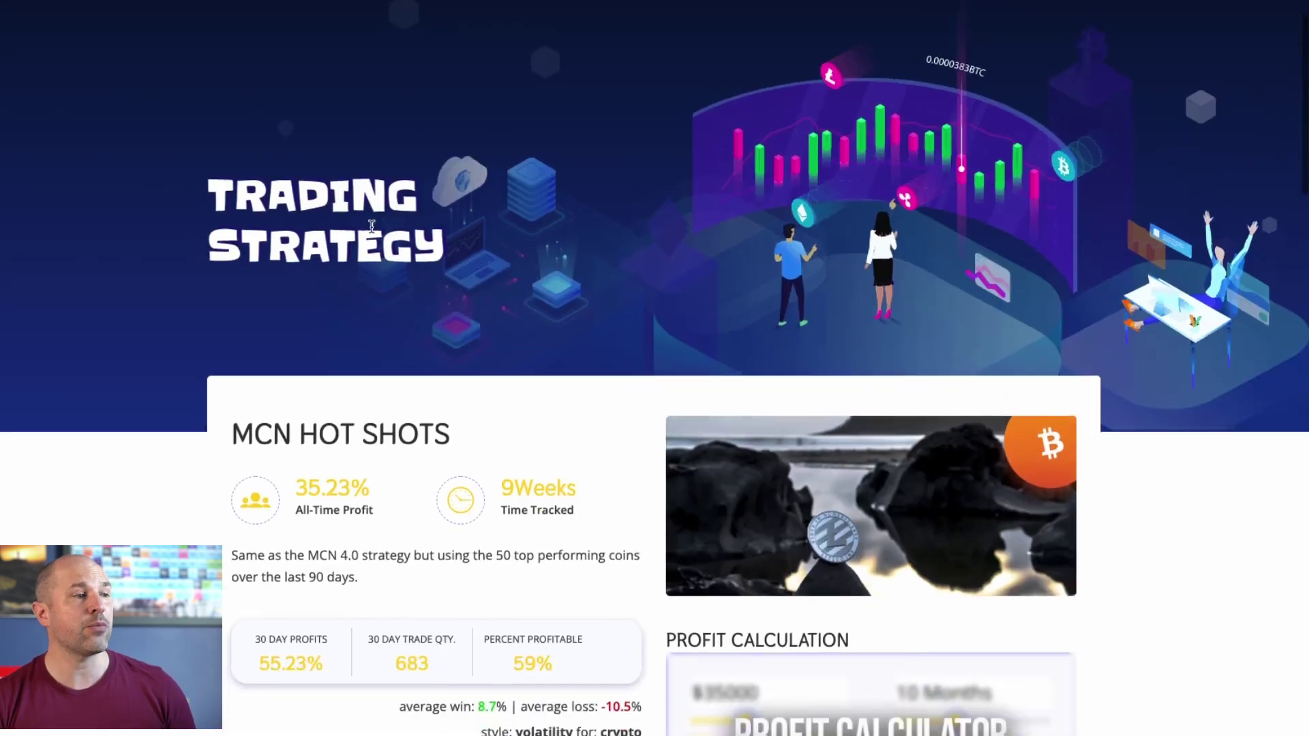
{"action": "scroll", "coordinate": [371, 232], "scroll_direction": "down", "scroll_amount": 3}
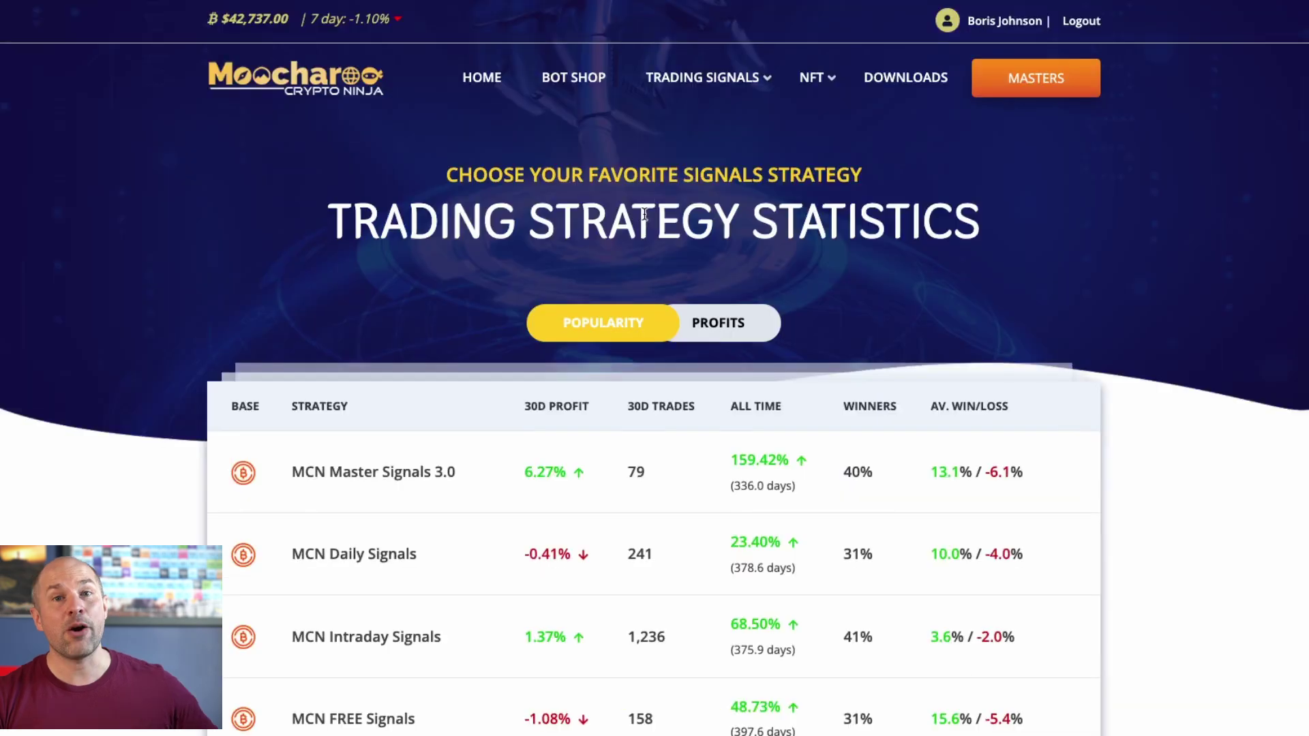
{"action": "scroll", "coordinate": [644, 216], "scroll_direction": "down", "scroll_amount": 7}
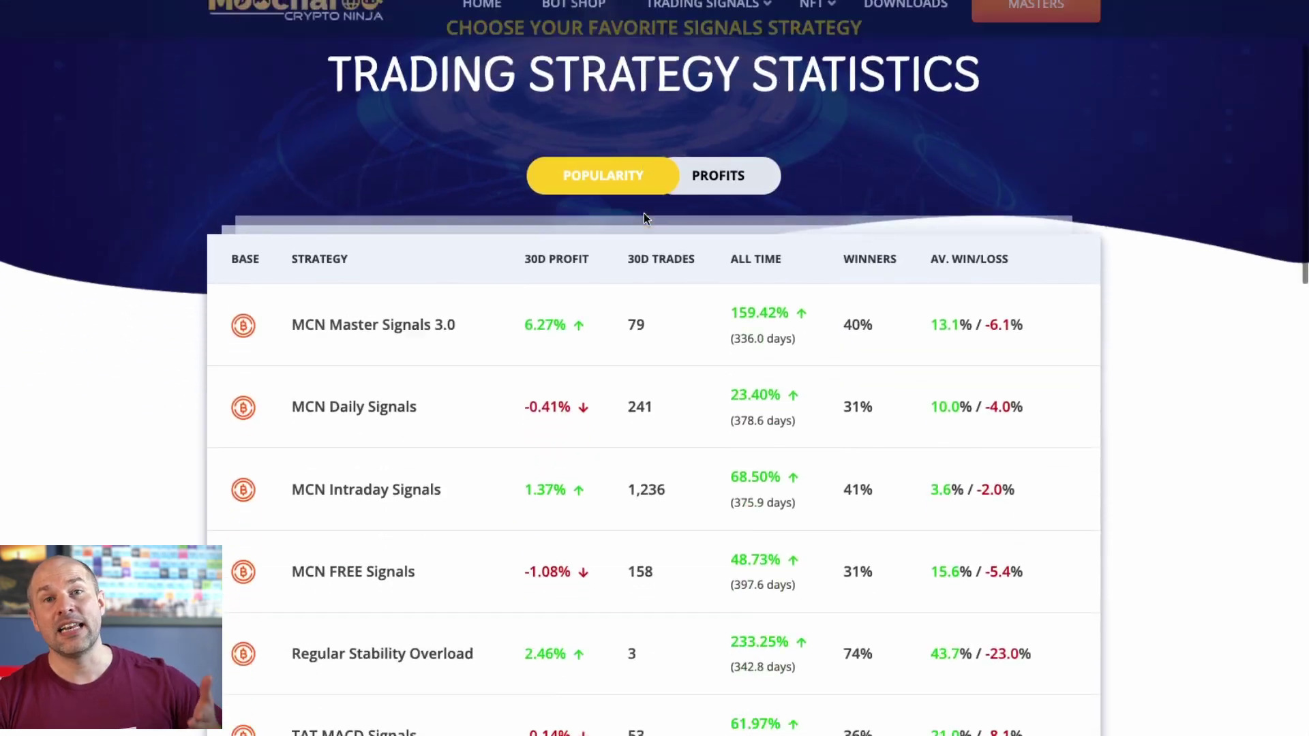
{"action": "scroll", "coordinate": [644, 217], "scroll_direction": "down", "scroll_amount": 6}
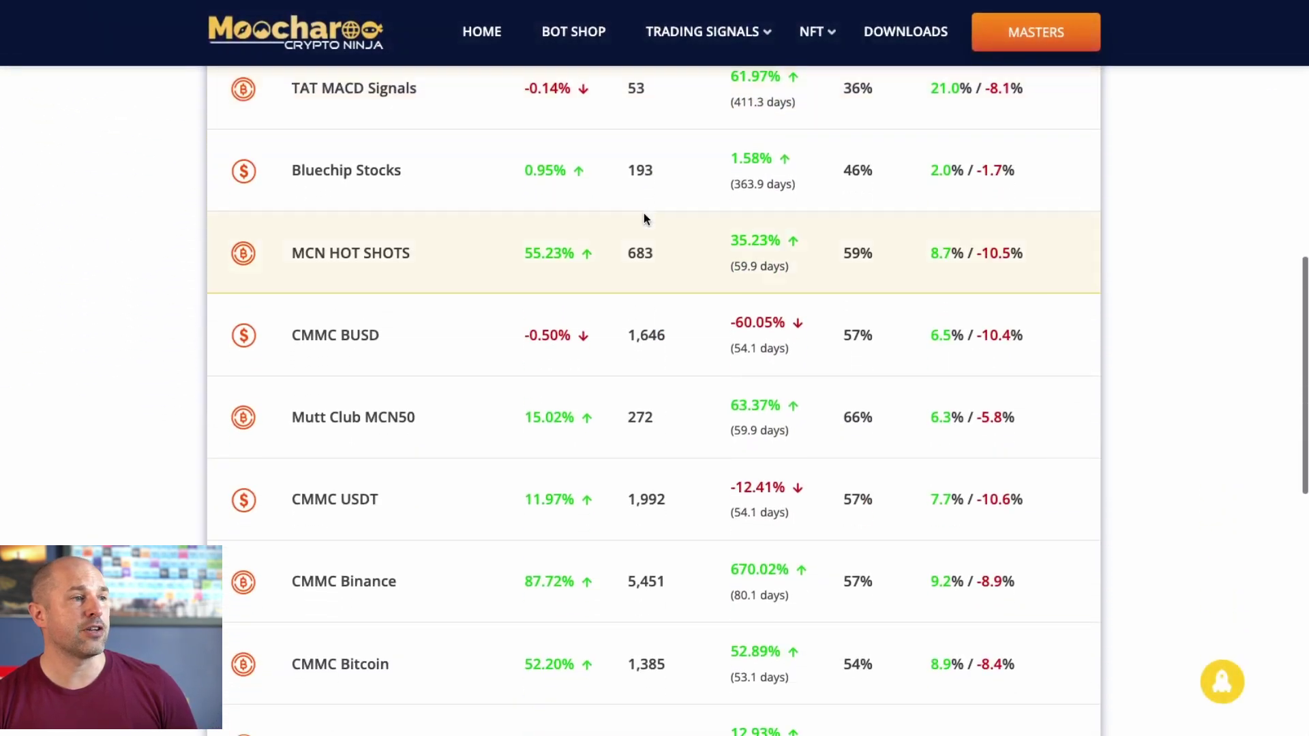
{"action": "scroll", "coordinate": [643, 216], "scroll_direction": "down", "scroll_amount": 1}
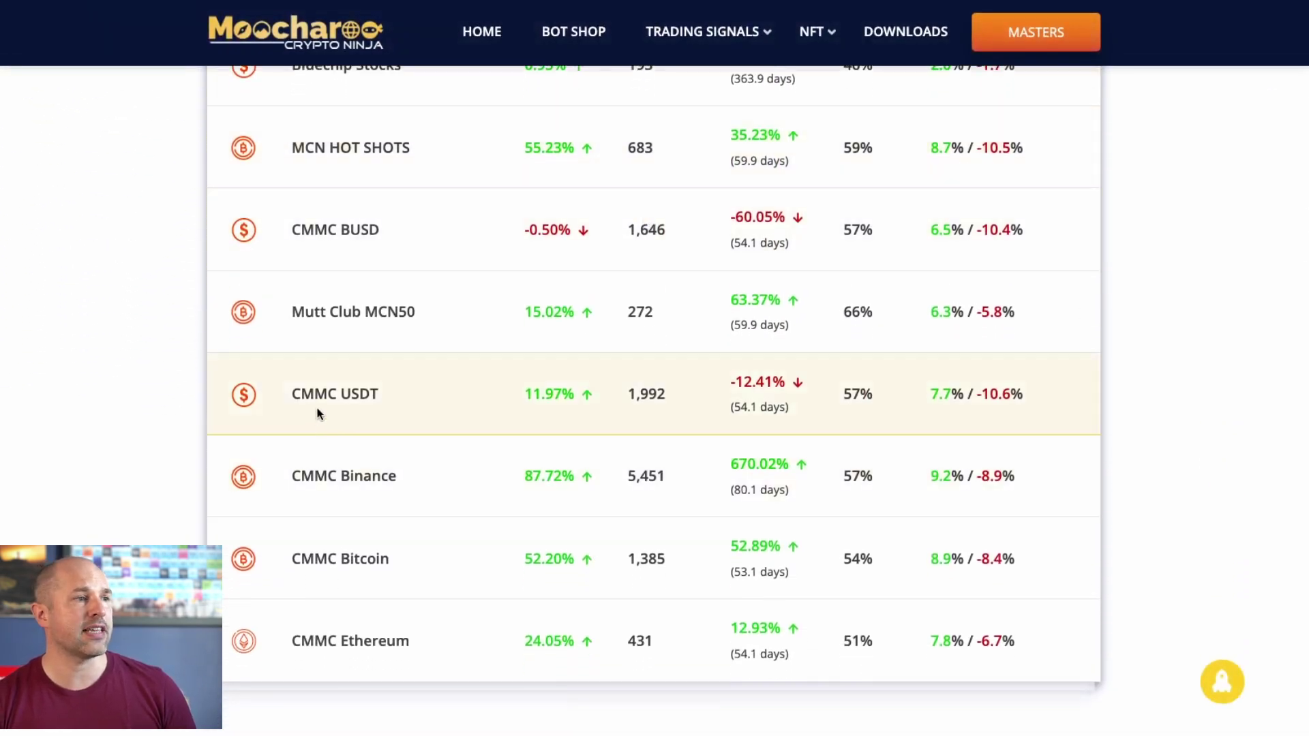
Open the CMMC USDT strategy details and scroll through its statistics.
{"action": "left_click", "coordinate": [407, 405]}
{"action": "scroll", "coordinate": [437, 408], "scroll_direction": "down", "scroll_amount": 4}
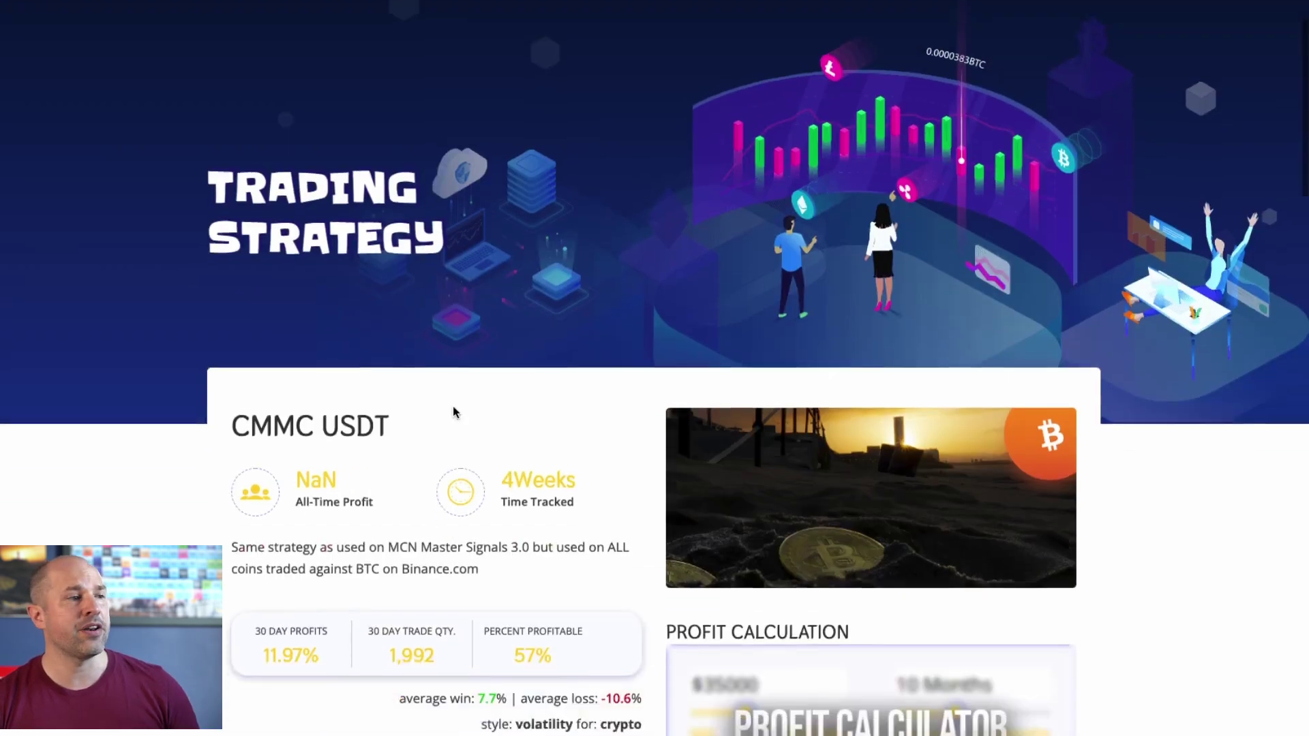
{"action": "scroll", "coordinate": [453, 406], "scroll_direction": "down", "scroll_amount": 1}
{"action": "scroll", "coordinate": [438, 380], "scroll_direction": "down", "scroll_amount": 1}
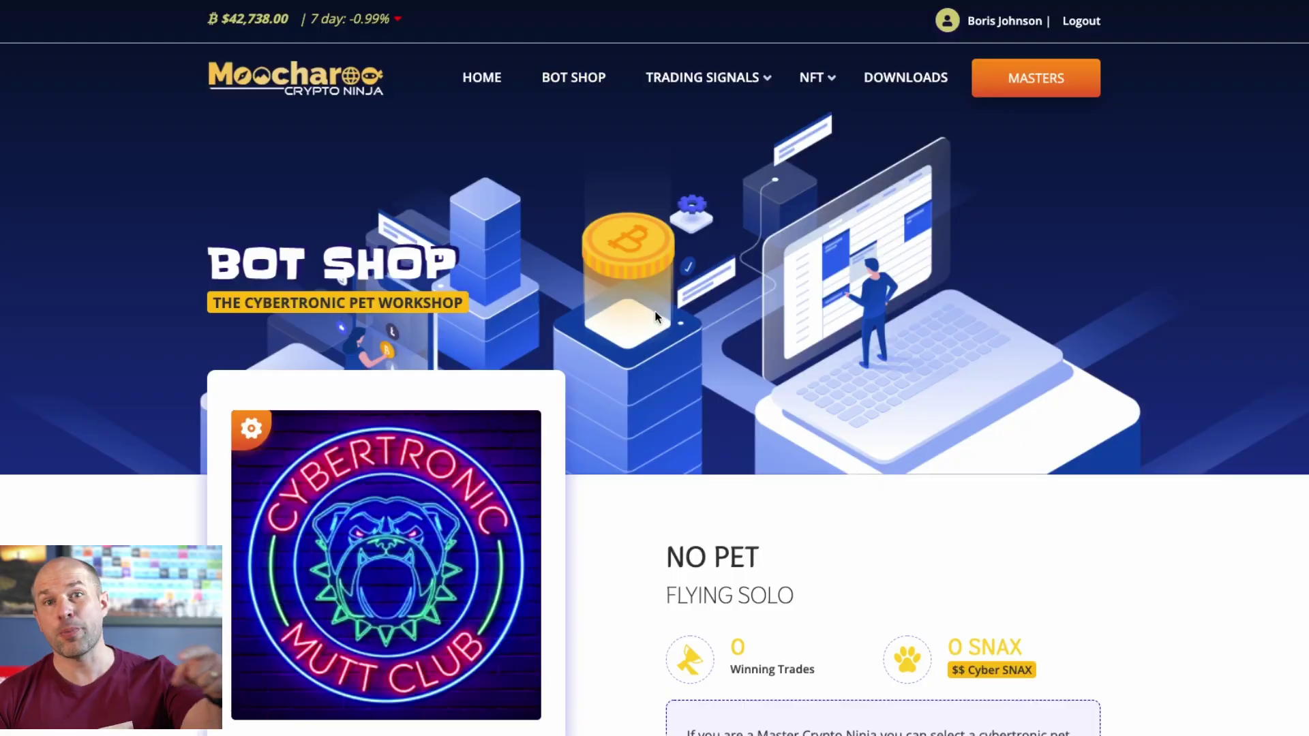
Check the strategies available in the Set Dog Tricks list, then close it.
{"action": "scroll", "coordinate": [654, 316], "scroll_direction": "down", "scroll_amount": 4}
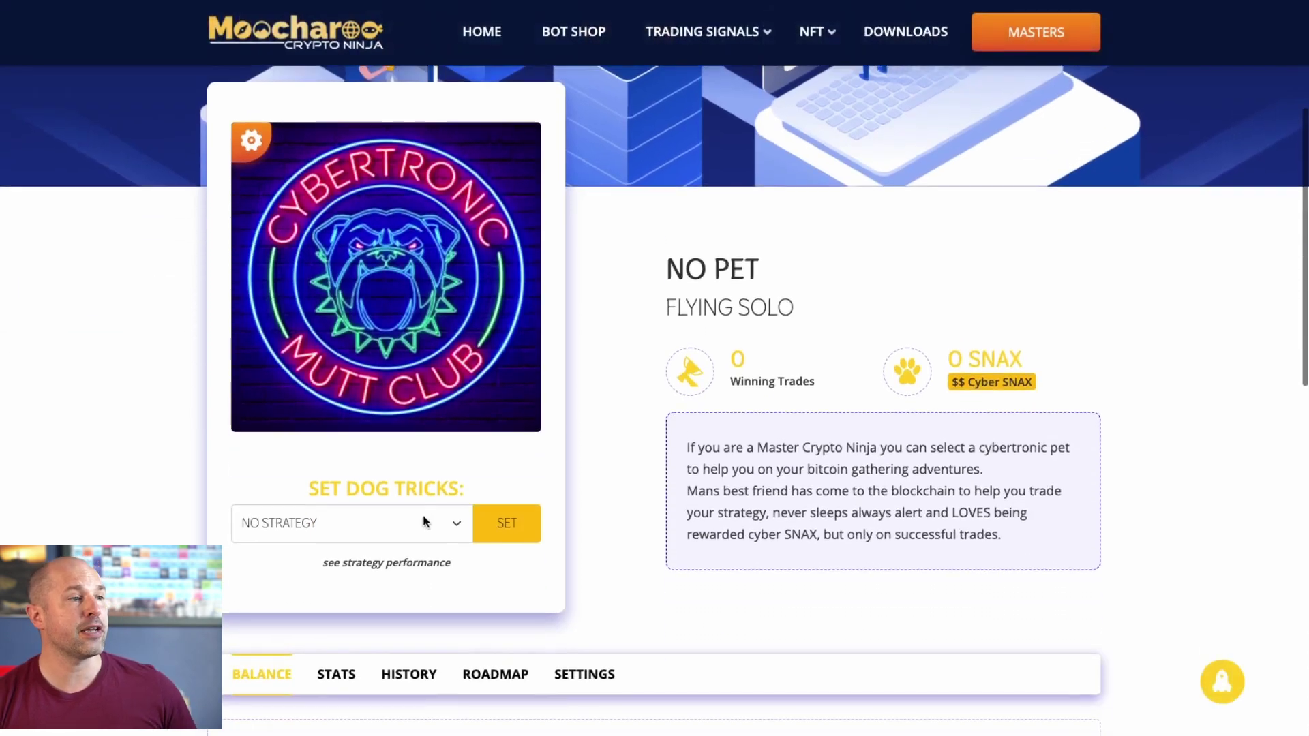
{"action": "left_click", "coordinate": [423, 519]}
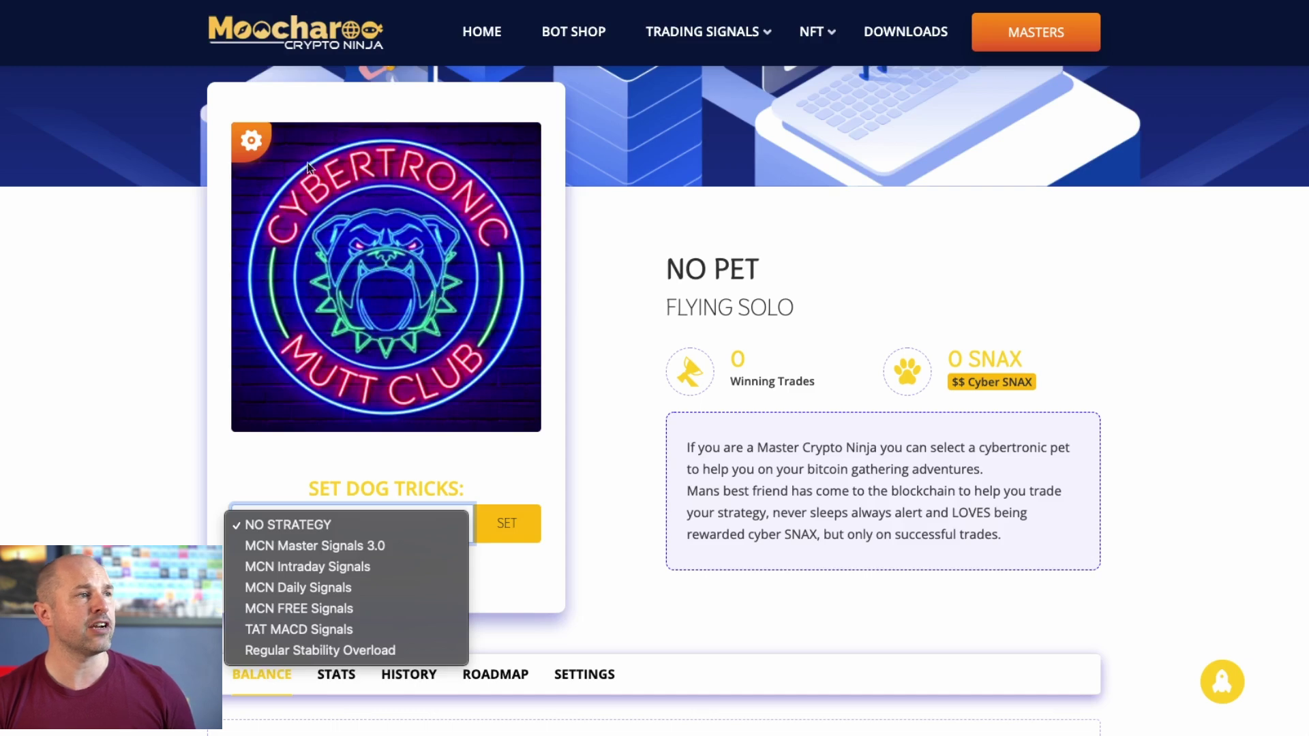
{"action": "left_click", "coordinate": [248, 141]}
Link the Ethereum wallet to the account from the Mutt Club page.
{"action": "left_click", "coordinate": [250, 143]}
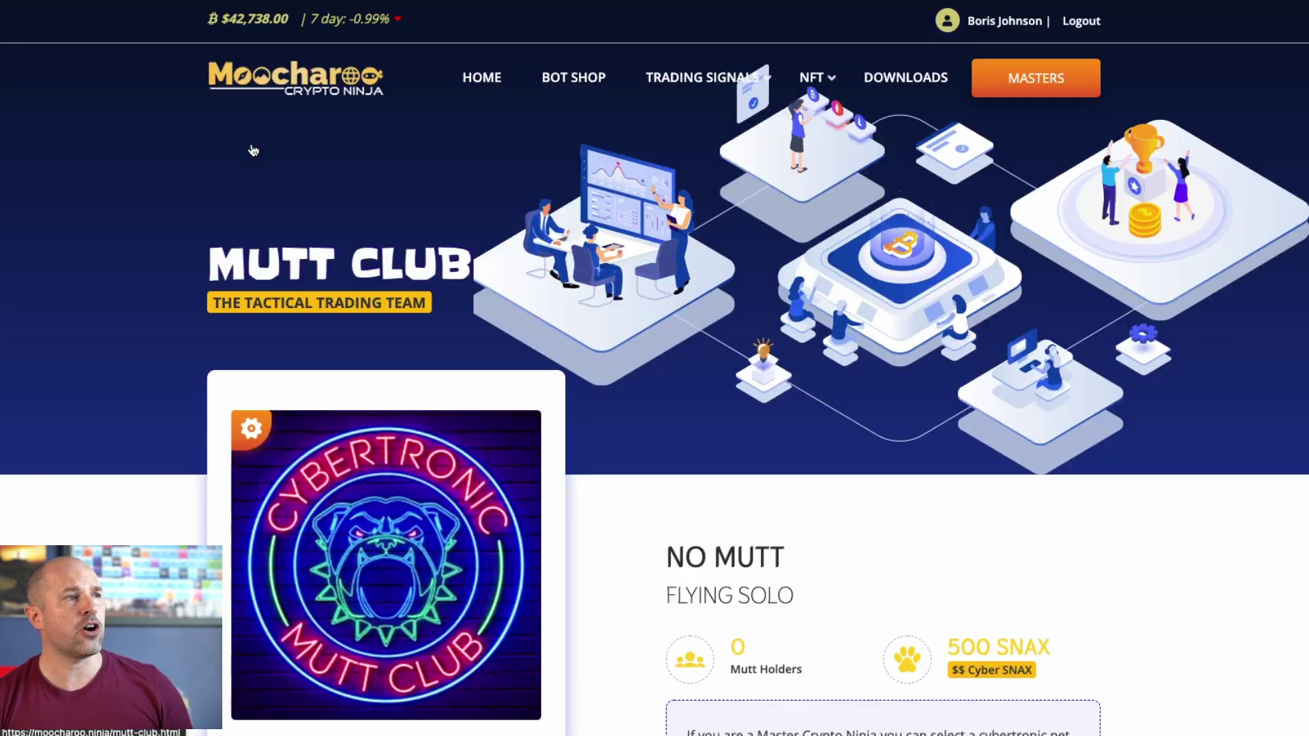
{"action": "scroll", "coordinate": [537, 312], "scroll_direction": "down", "scroll_amount": 1}
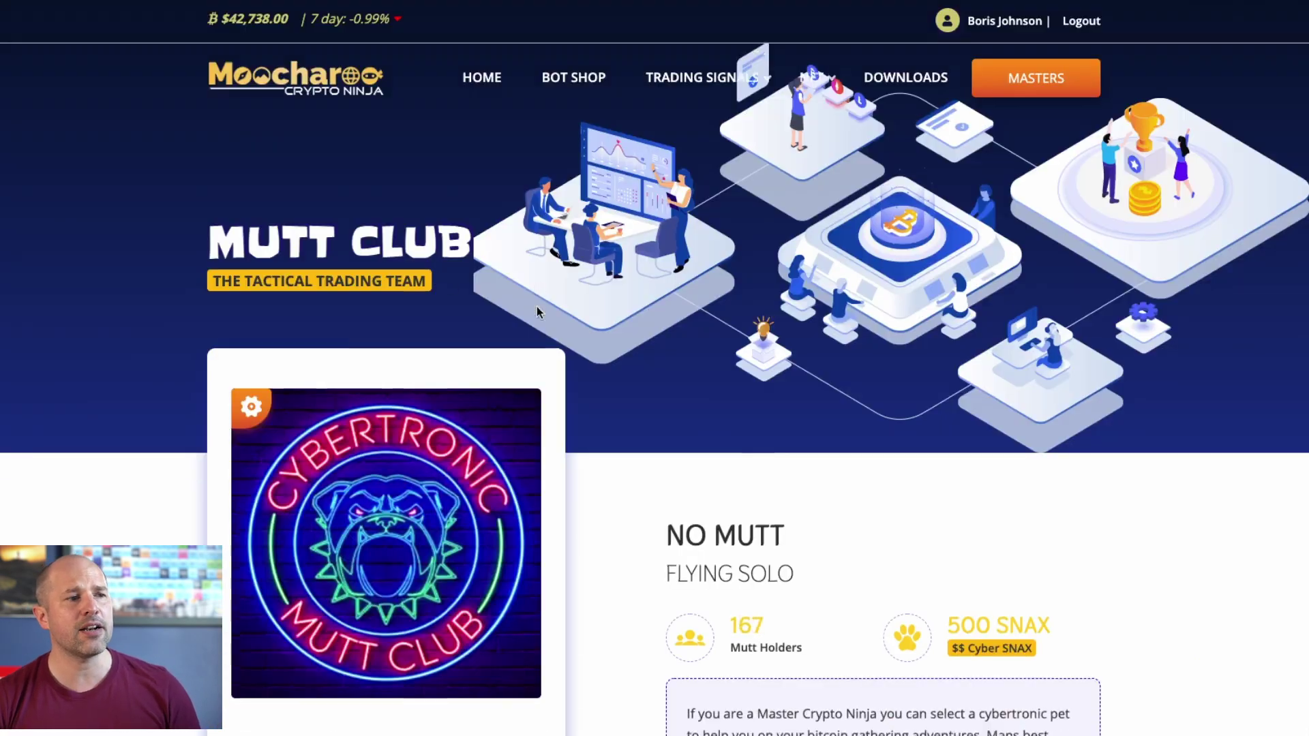
{"action": "scroll", "coordinate": [537, 312], "scroll_direction": "down", "scroll_amount": 5}
{"action": "left_click_drag", "start_coordinate": [665, 254], "coordinate": [841, 271]}
{"action": "left_click", "coordinate": [826, 293]}
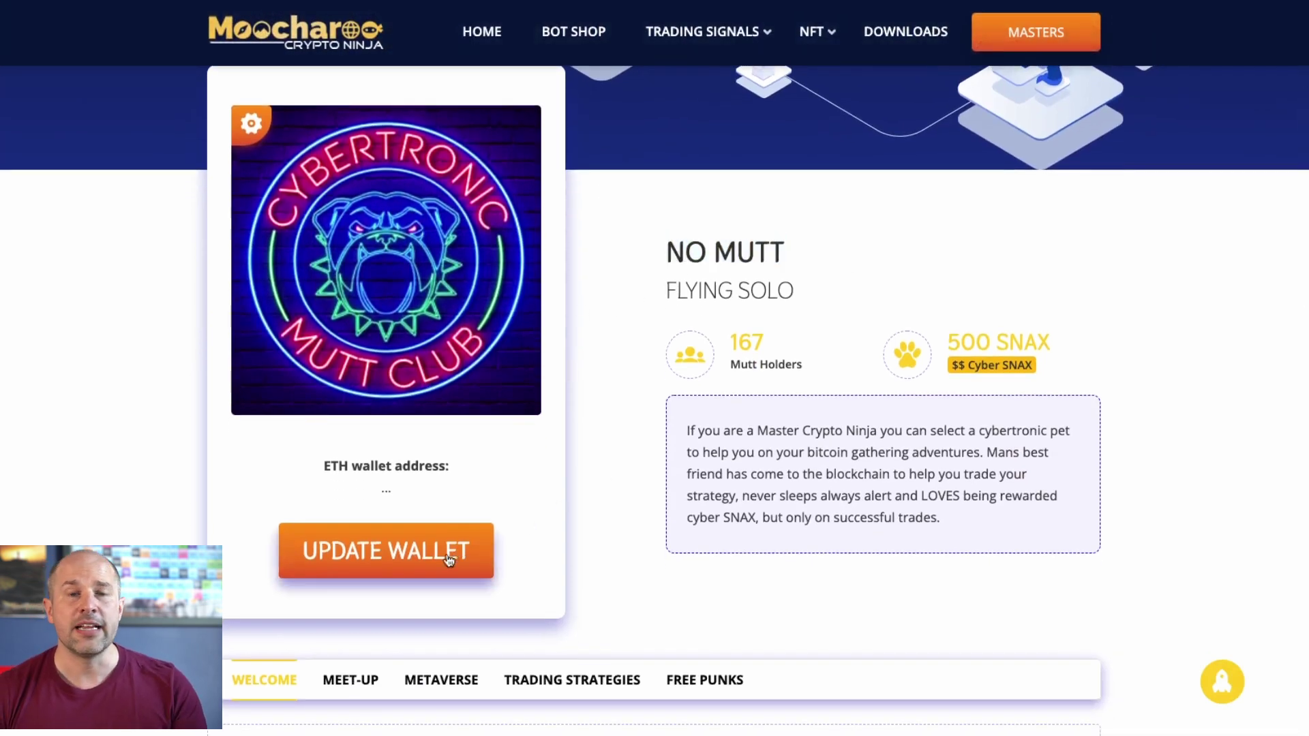
{"action": "left_click", "coordinate": [394, 555]}
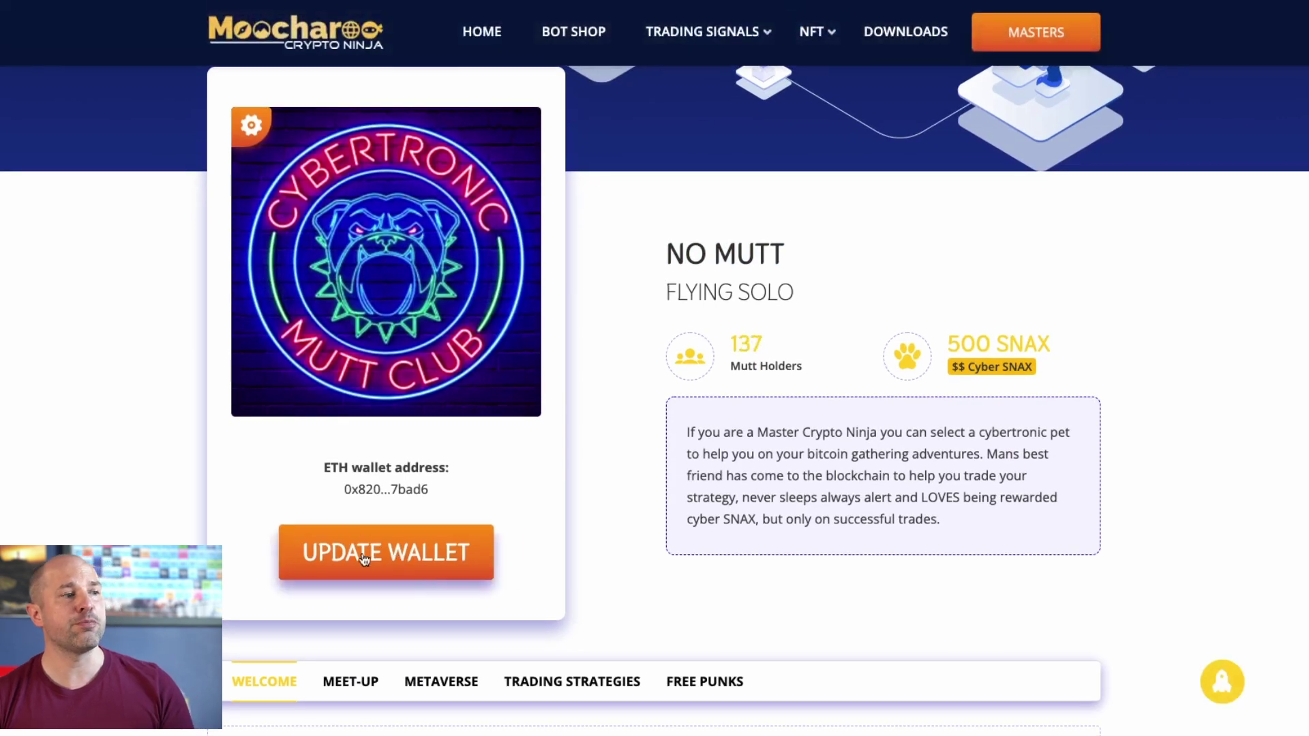
{"action": "left_click_drag", "start_coordinate": [427, 490], "coordinate": [341, 513]}
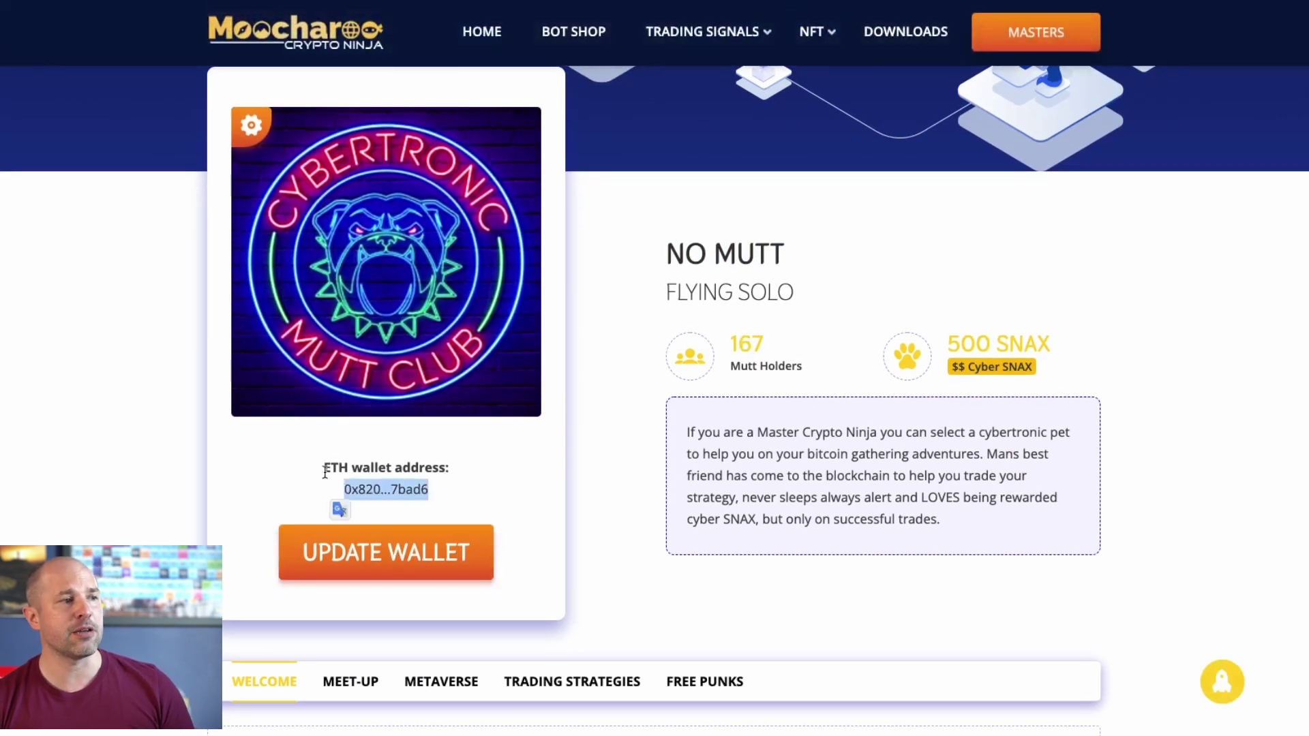
{"action": "left_click", "coordinate": [341, 514]}
Page through the mutts and select Spike the bull terrier as the club mutt.
{"action": "left_click", "coordinate": [251, 127]}
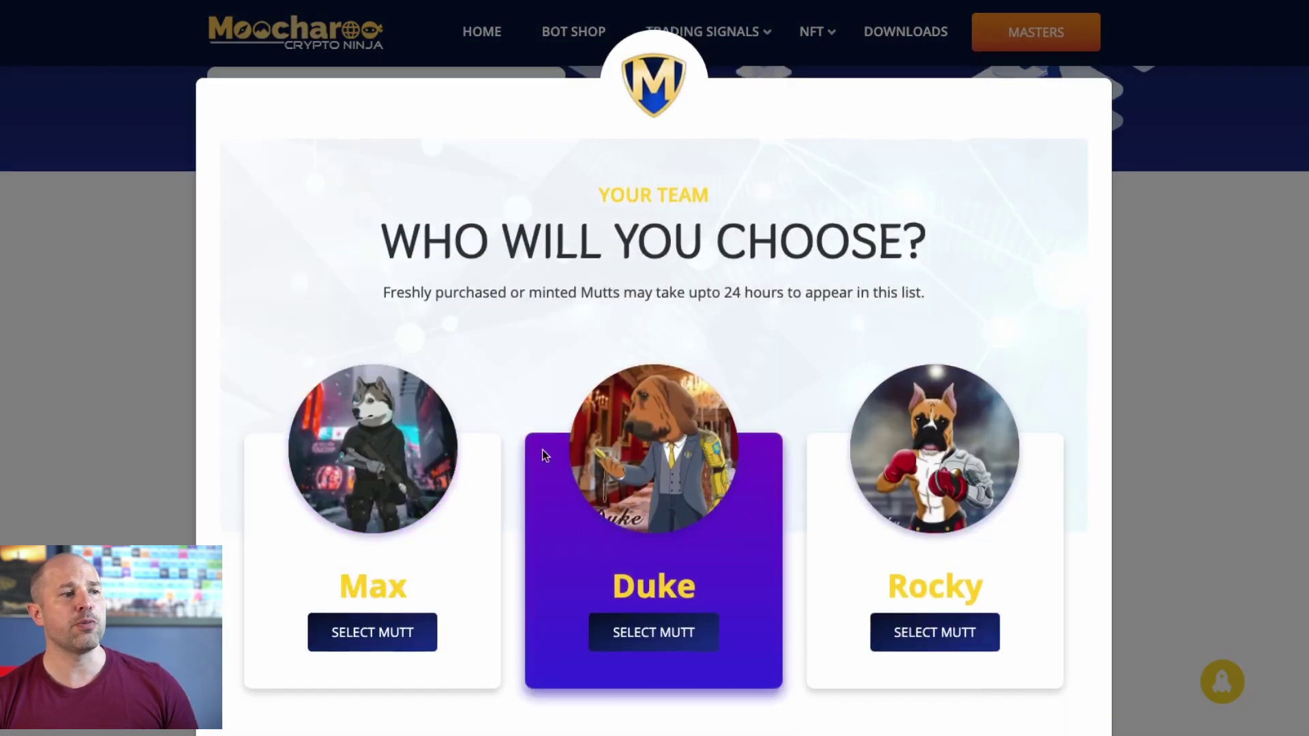
{"action": "scroll", "coordinate": [542, 449], "scroll_direction": "down", "scroll_amount": 2}
{"action": "left_click", "coordinate": [696, 656]}
{"action": "left_click", "coordinate": [697, 656]}
{"action": "left_click", "coordinate": [697, 657]}
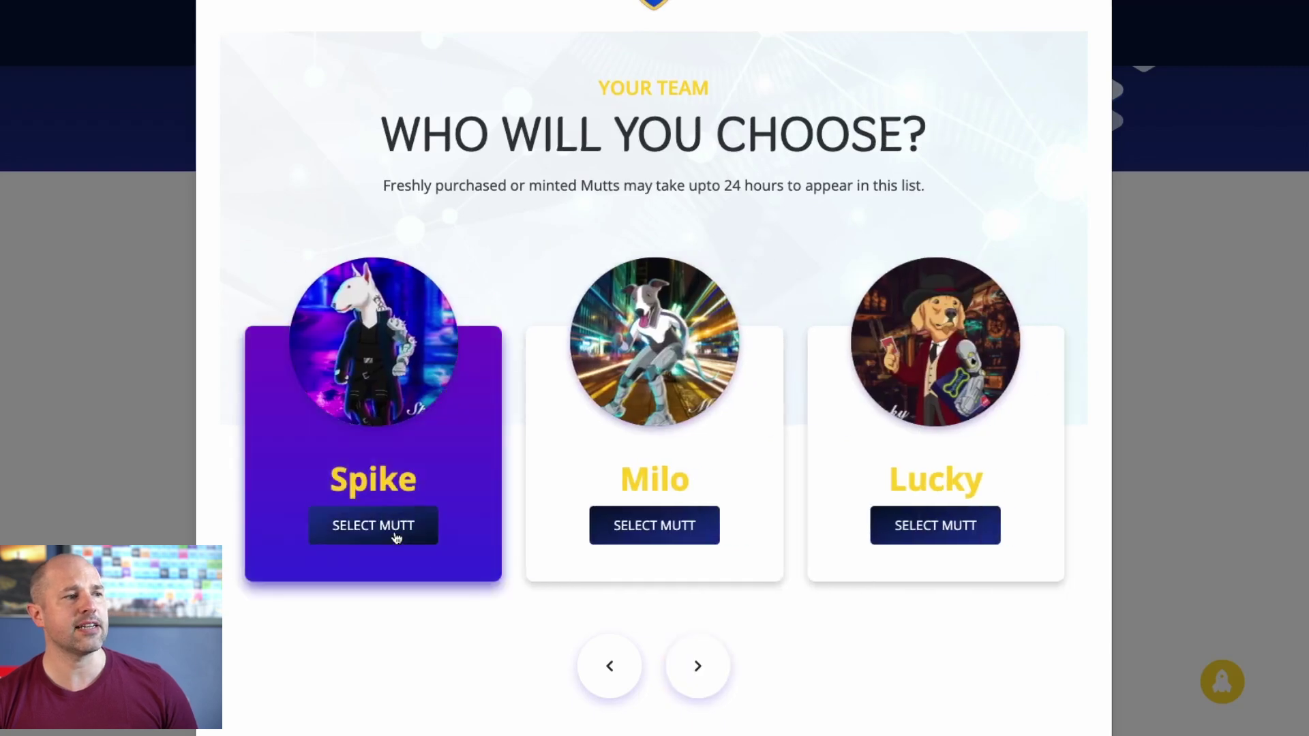
{"action": "left_click", "coordinate": [372, 526]}
{"action": "scroll", "coordinate": [587, 520], "scroll_direction": "down", "scroll_amount": 4}
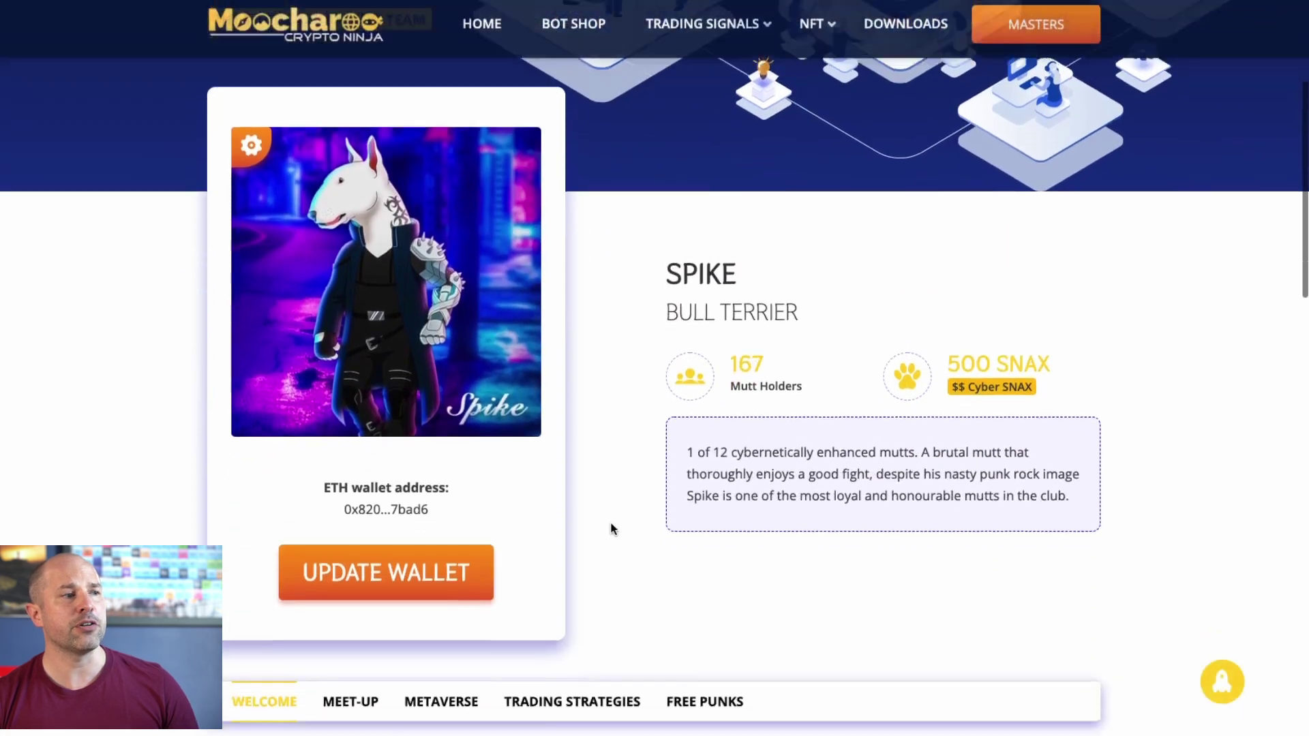
{"action": "scroll", "coordinate": [611, 529], "scroll_direction": "down", "scroll_amount": 3}
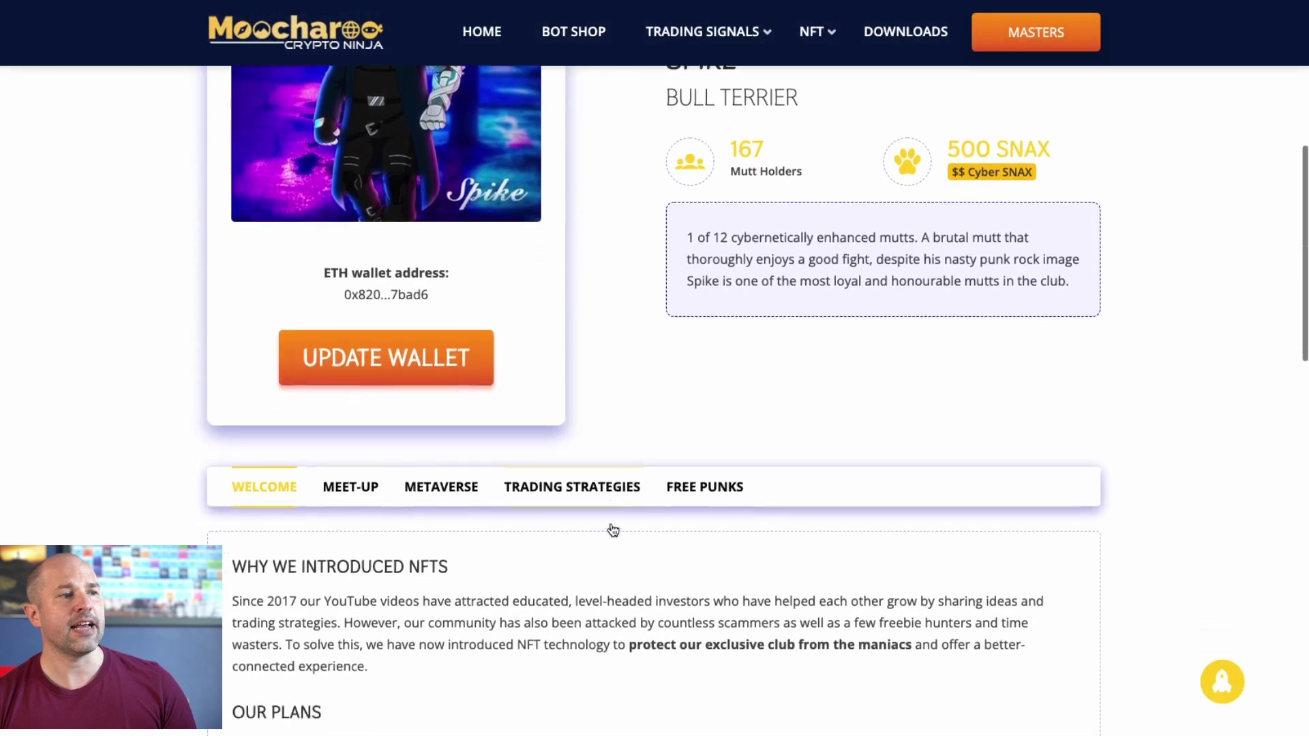
{"action": "scroll", "coordinate": [586, 521], "scroll_direction": "down", "scroll_amount": 1}
{"action": "scroll", "coordinate": [586, 519], "scroll_direction": "up", "scroll_amount": 1}
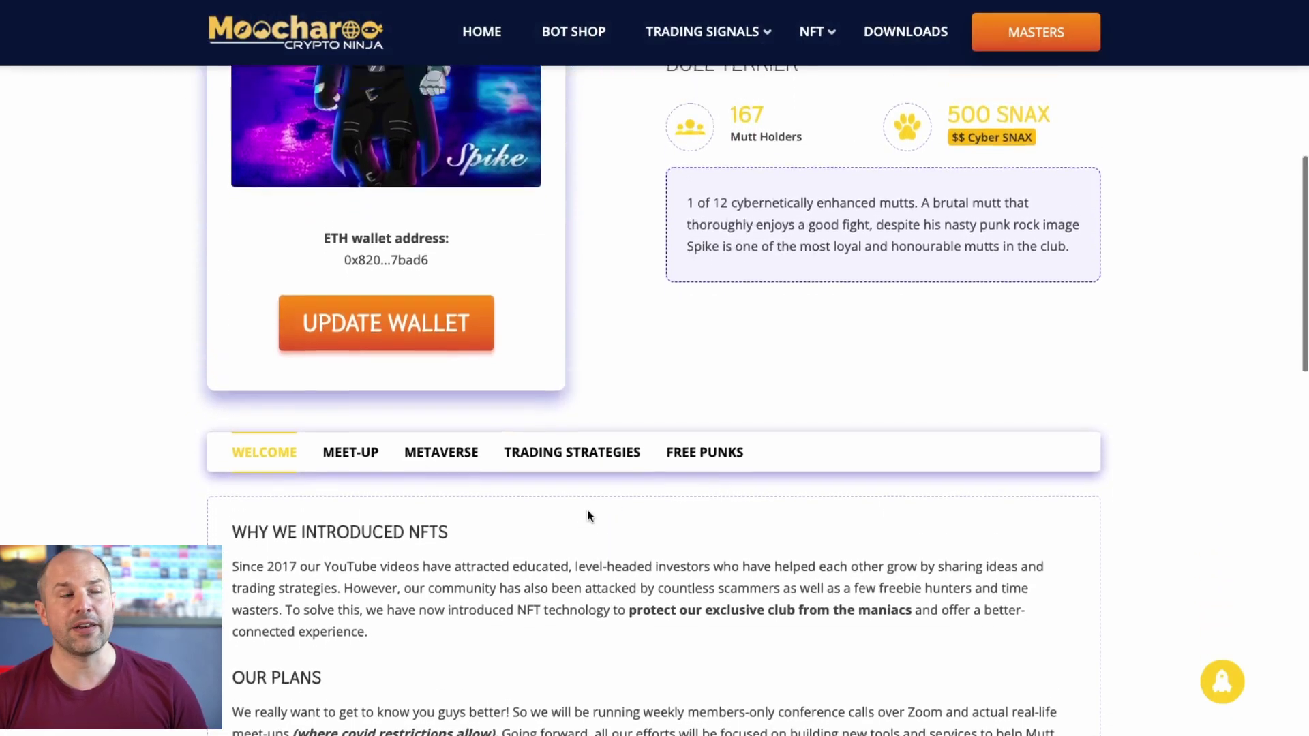
{"action": "scroll", "coordinate": [586, 514], "scroll_direction": "up", "scroll_amount": 5}
{"action": "left_click", "coordinate": [269, 228]}
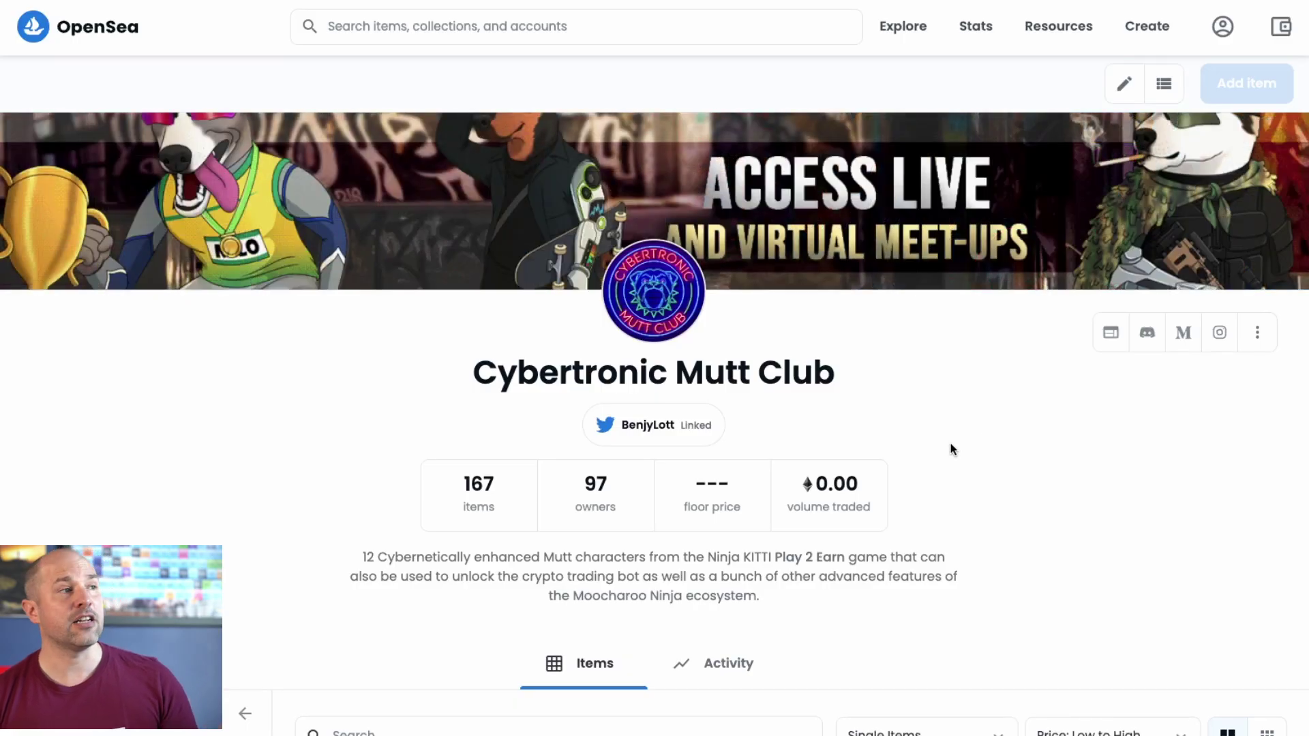
{"action": "scroll", "coordinate": [950, 443], "scroll_direction": "down", "scroll_amount": 4}
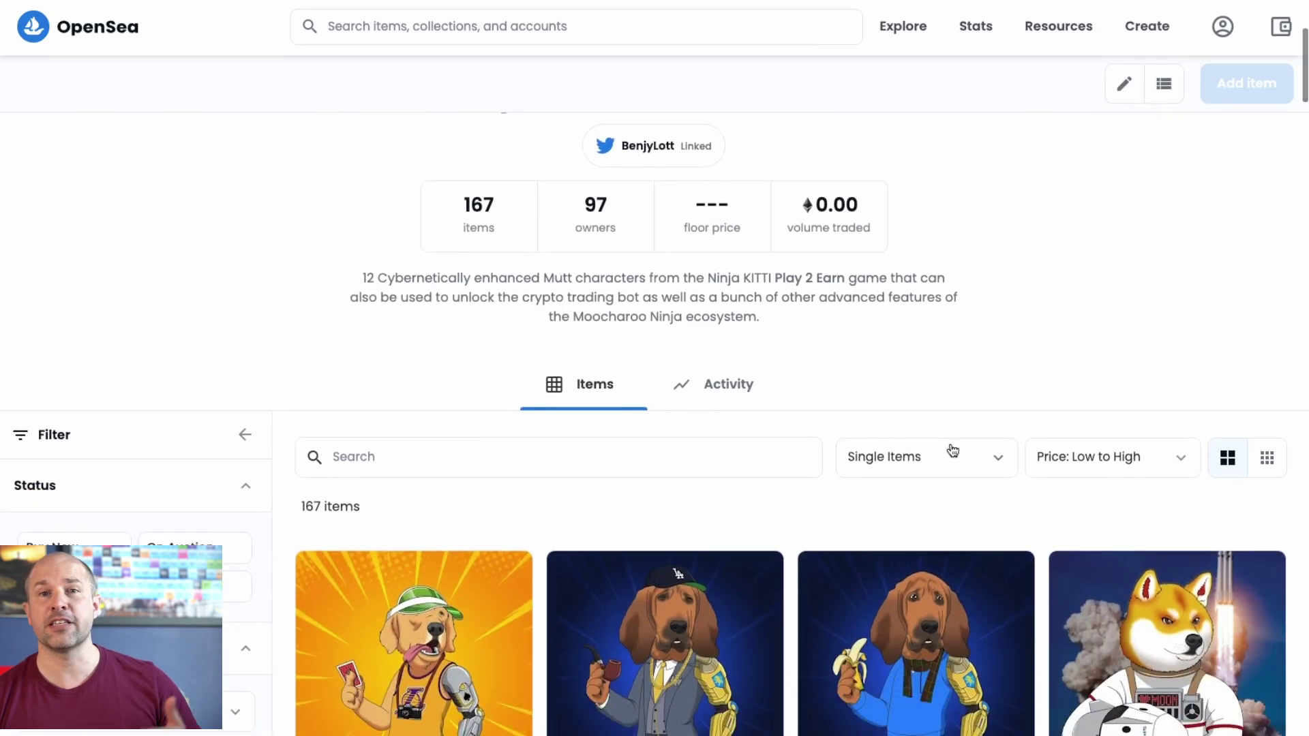
{"action": "scroll", "coordinate": [952, 450], "scroll_direction": "down", "scroll_amount": 2}
{"action": "scroll", "coordinate": [949, 450], "scroll_direction": "down", "scroll_amount": 2}
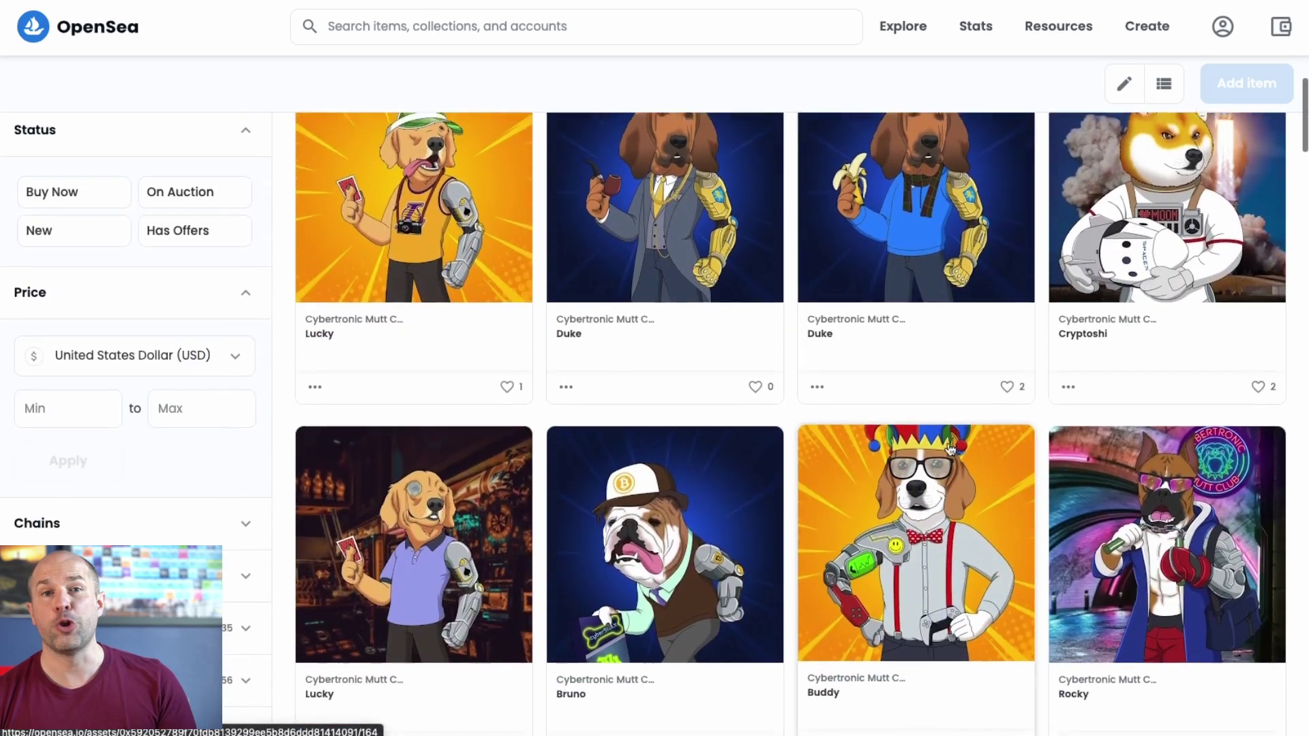
{"action": "scroll", "coordinate": [950, 450], "scroll_direction": "up", "scroll_amount": 2}
{"action": "scroll", "coordinate": [950, 449], "scroll_direction": "up", "scroll_amount": 7}
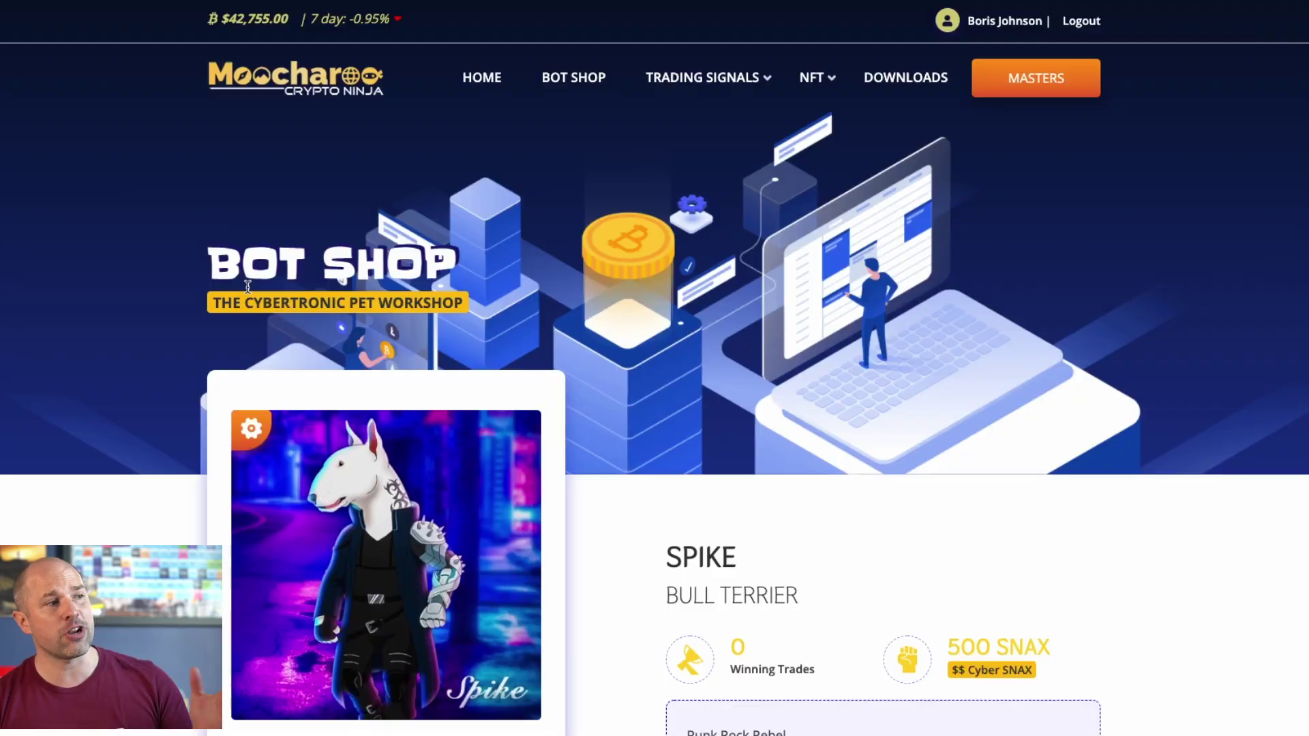
Set Spike's trading strategy to MCN HOT SHOTS and show the bot's settings.
{"action": "scroll", "coordinate": [371, 304], "scroll_direction": "down", "scroll_amount": 3}
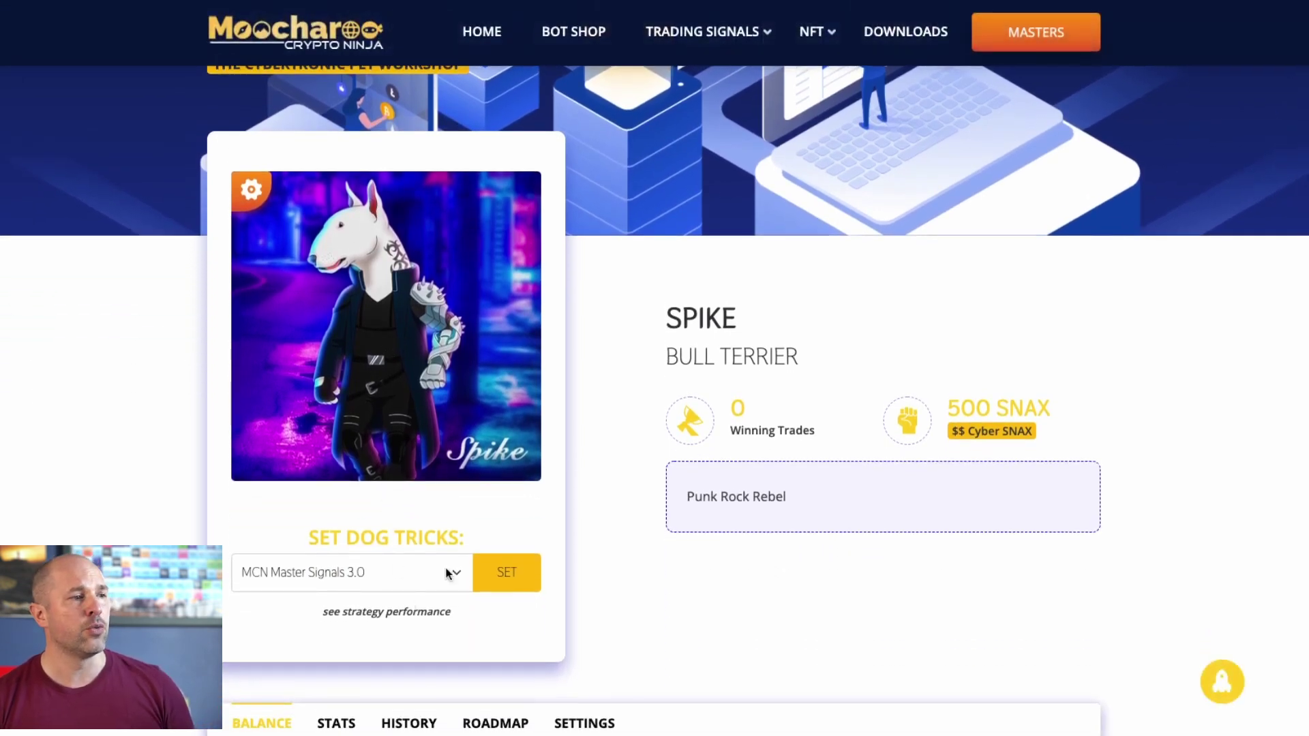
{"action": "left_click", "coordinate": [448, 572]}
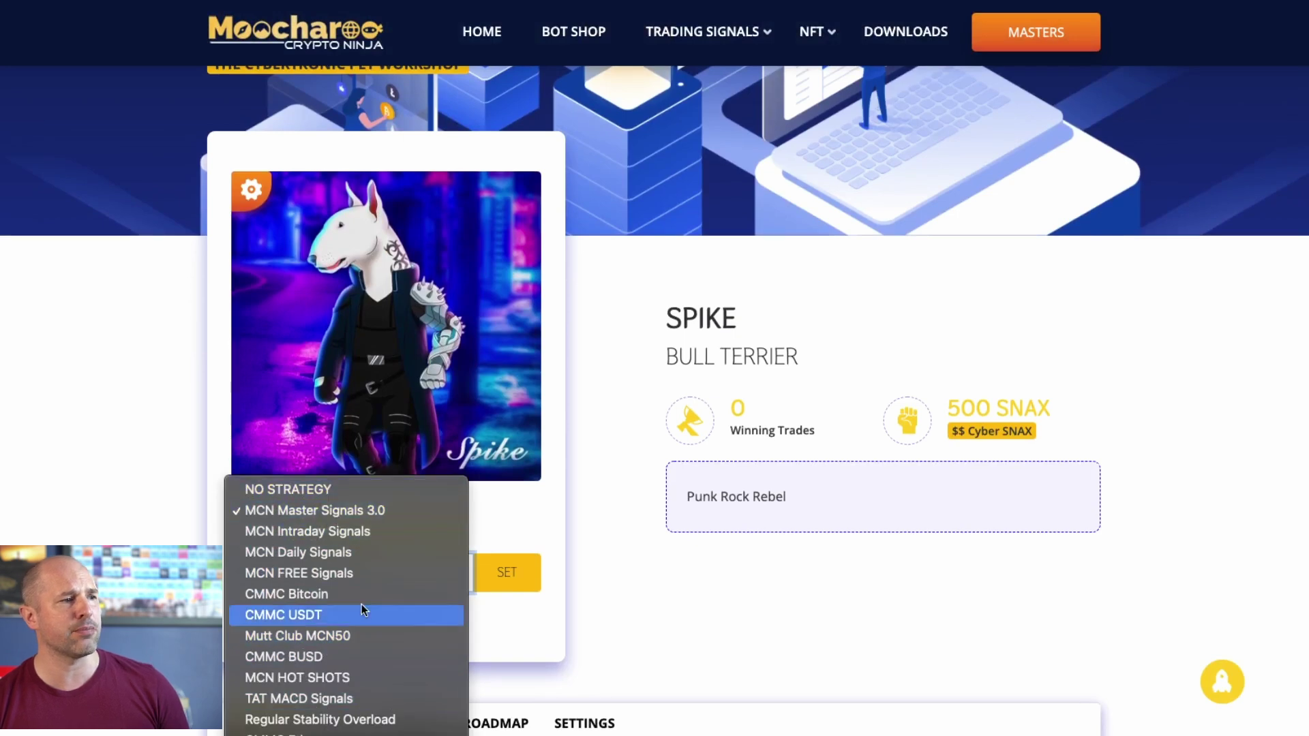
{"action": "left_click", "coordinate": [346, 678]}
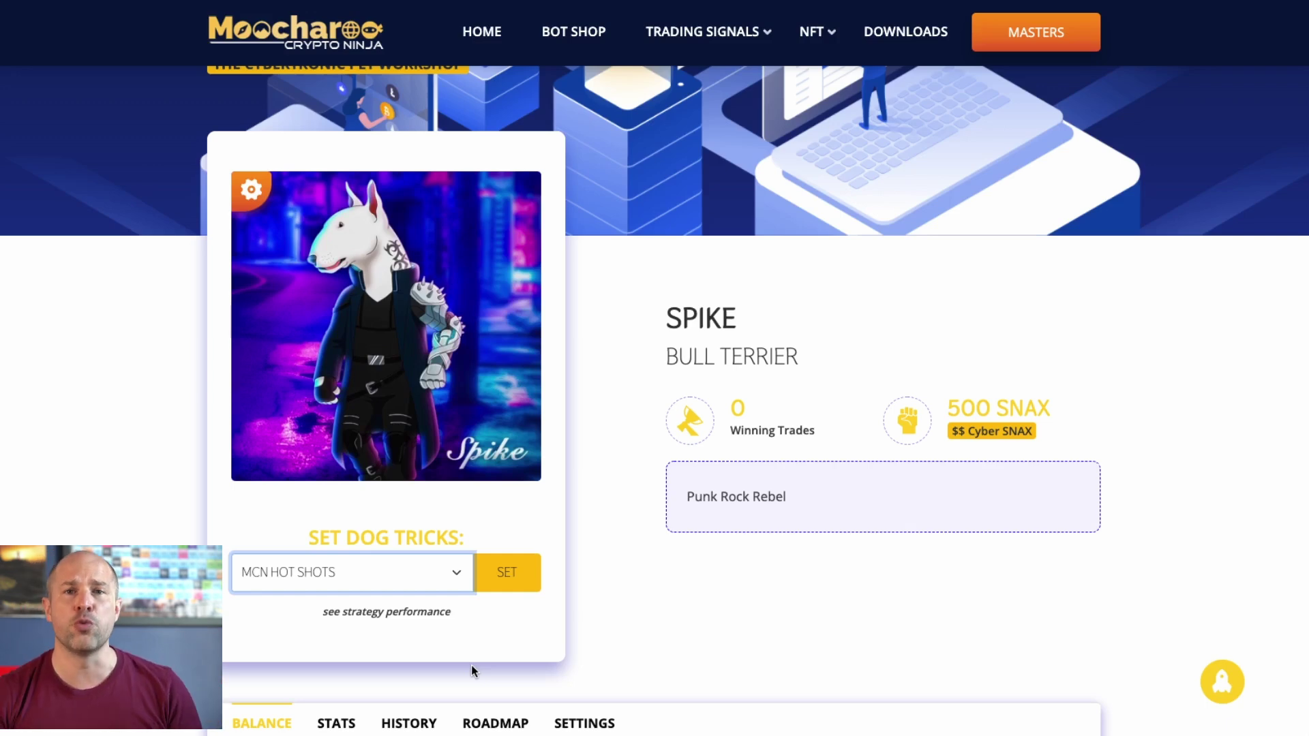
{"action": "scroll", "coordinate": [472, 665], "scroll_direction": "down", "scroll_amount": 1}
{"action": "left_click", "coordinate": [602, 679]}
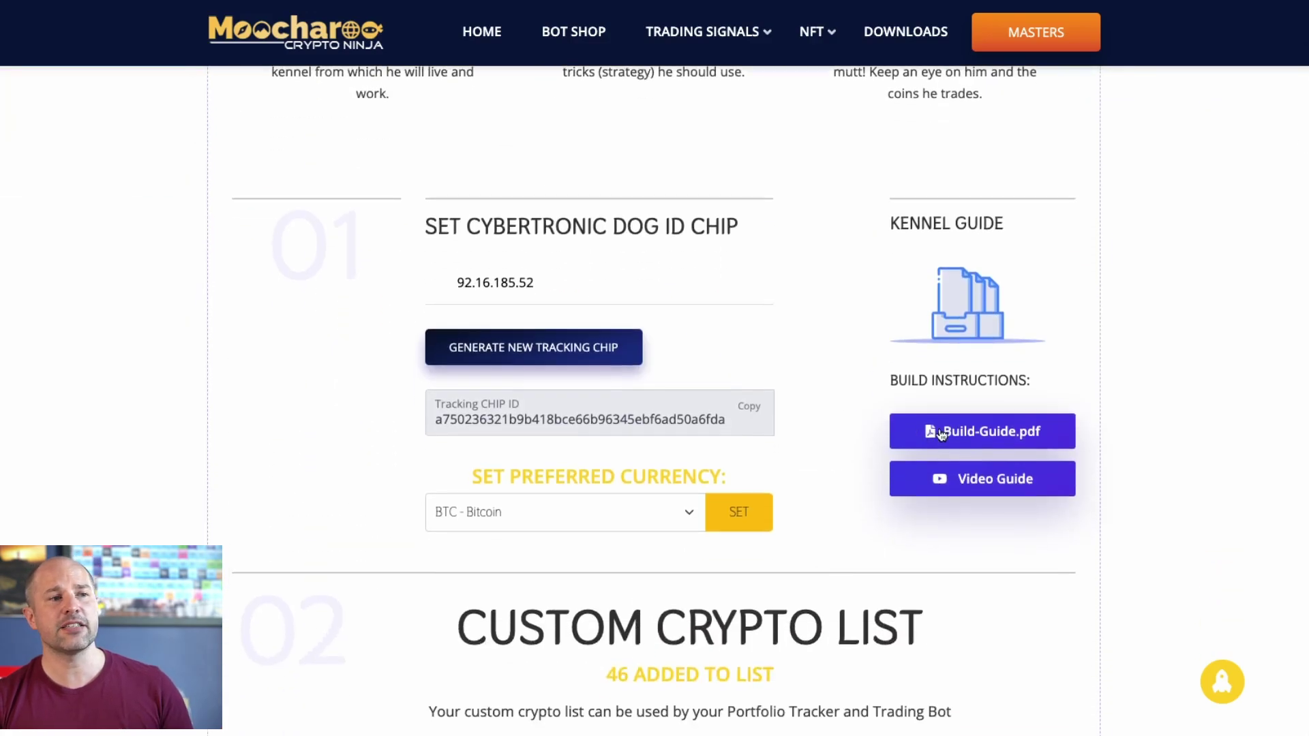
Open Build-Guide.pdf and read through the kennel set-up steps.
{"action": "left_click", "coordinate": [1006, 434]}
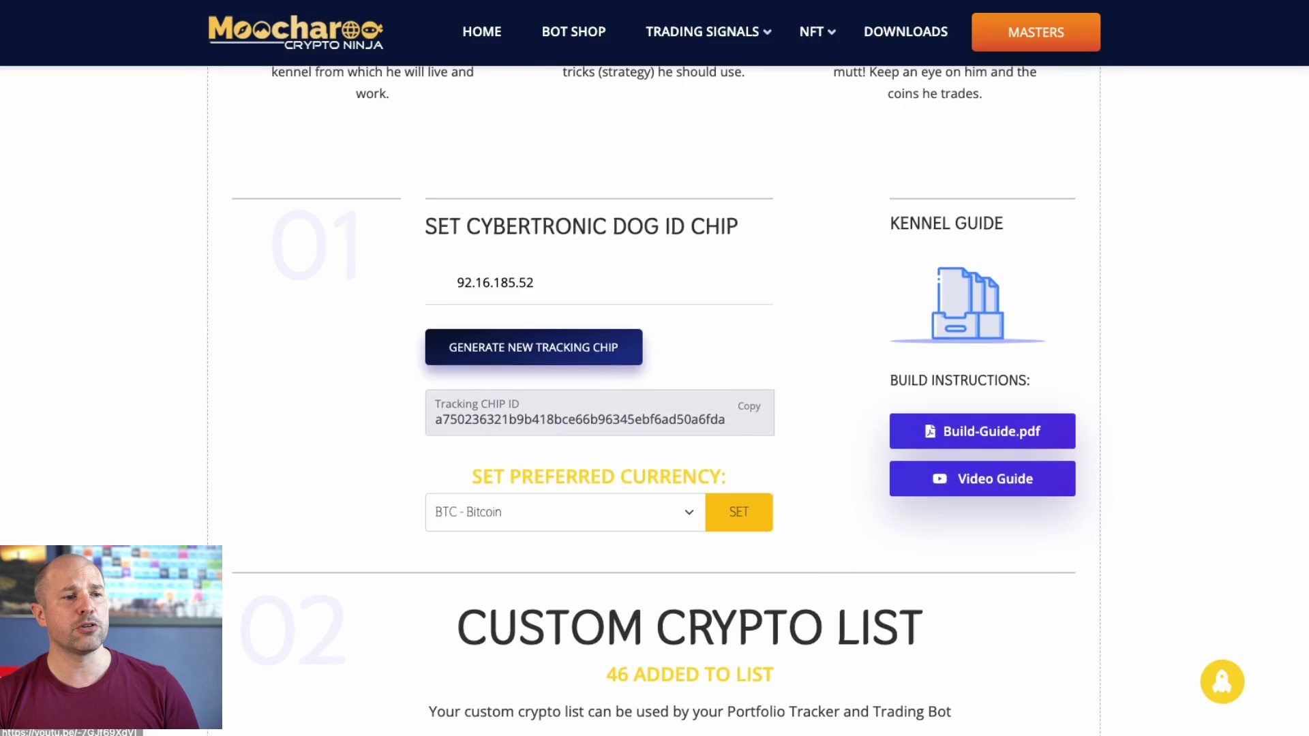
{"action": "scroll", "coordinate": [983, 675], "scroll_direction": "down", "scroll_amount": 10}
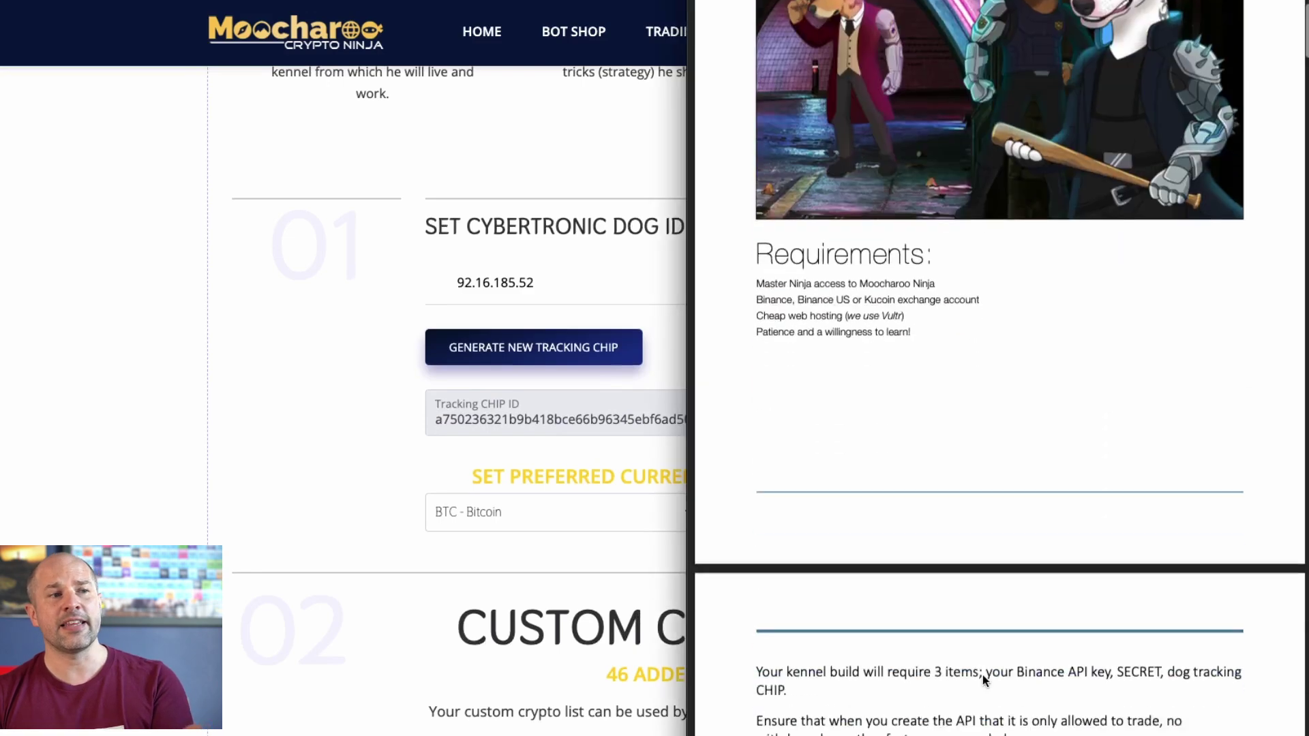
{"action": "scroll", "coordinate": [983, 675], "scroll_direction": "down", "scroll_amount": 5}
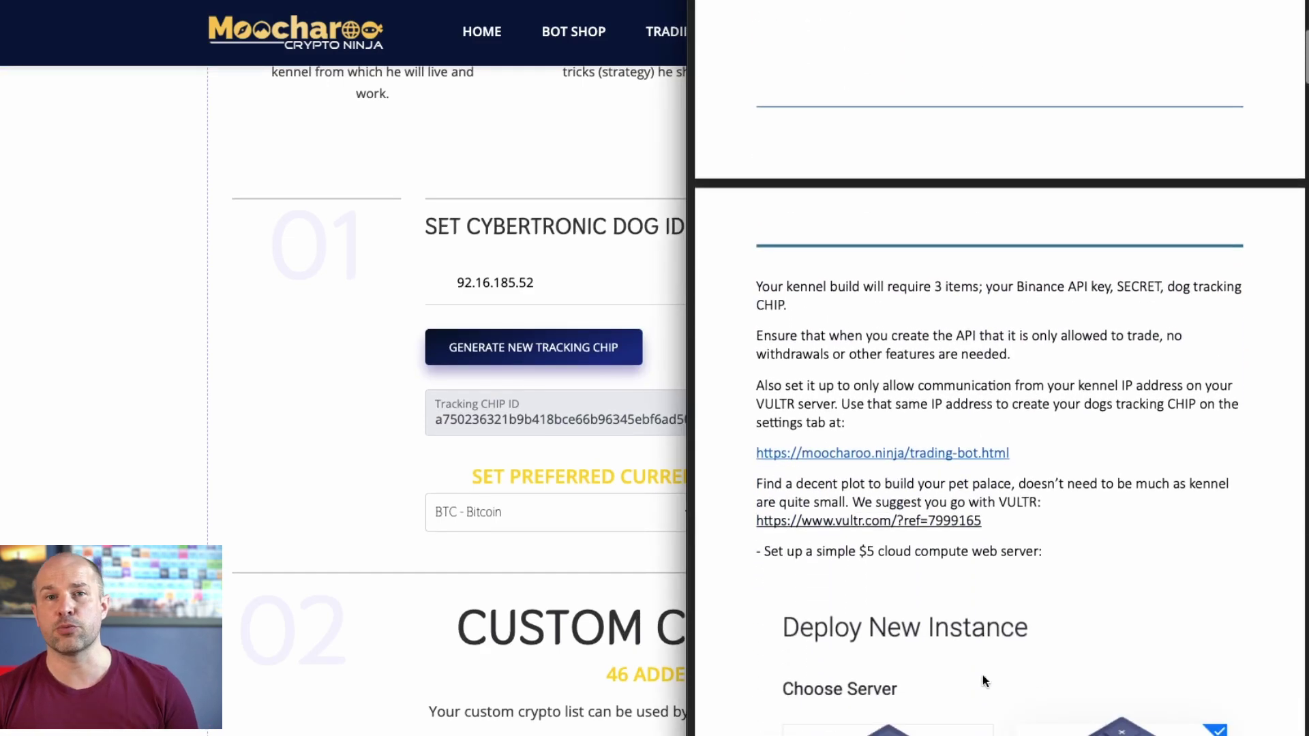
{"action": "scroll", "coordinate": [983, 675], "scroll_direction": "down", "scroll_amount": 8}
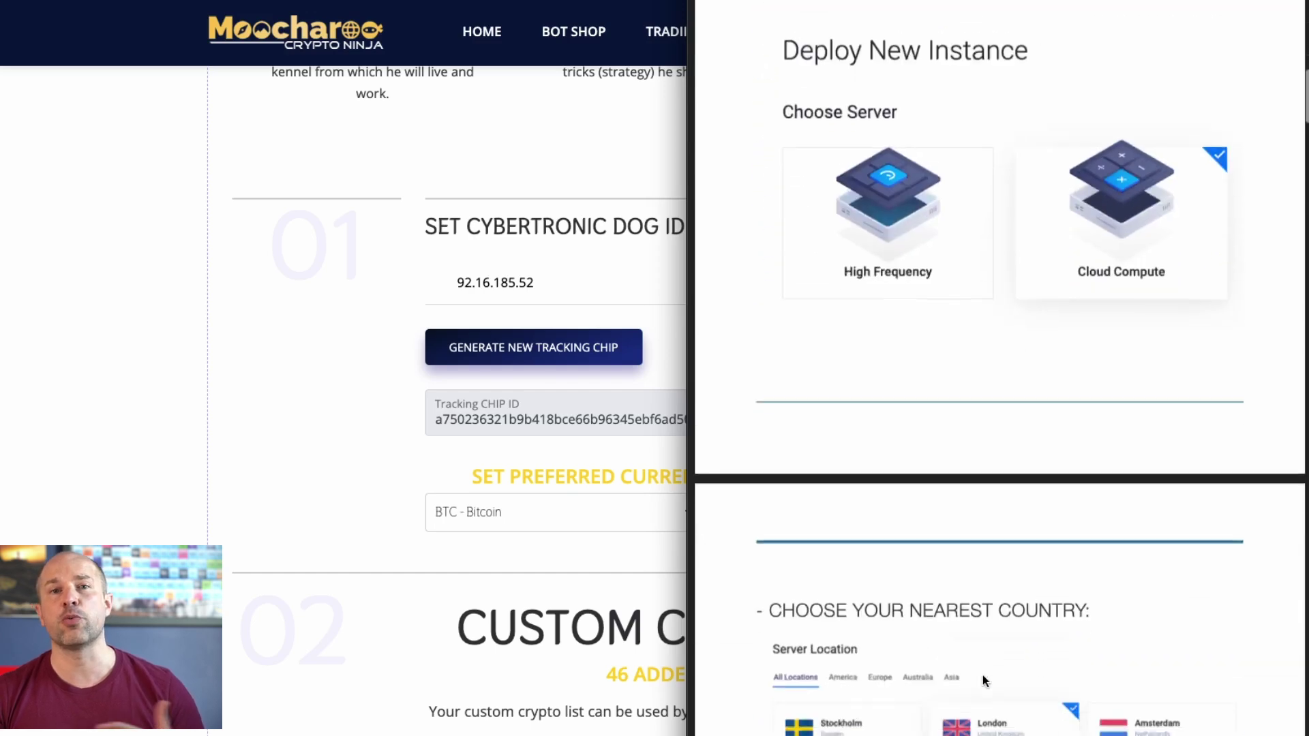
{"action": "scroll", "coordinate": [983, 675], "scroll_direction": "down", "scroll_amount": 15}
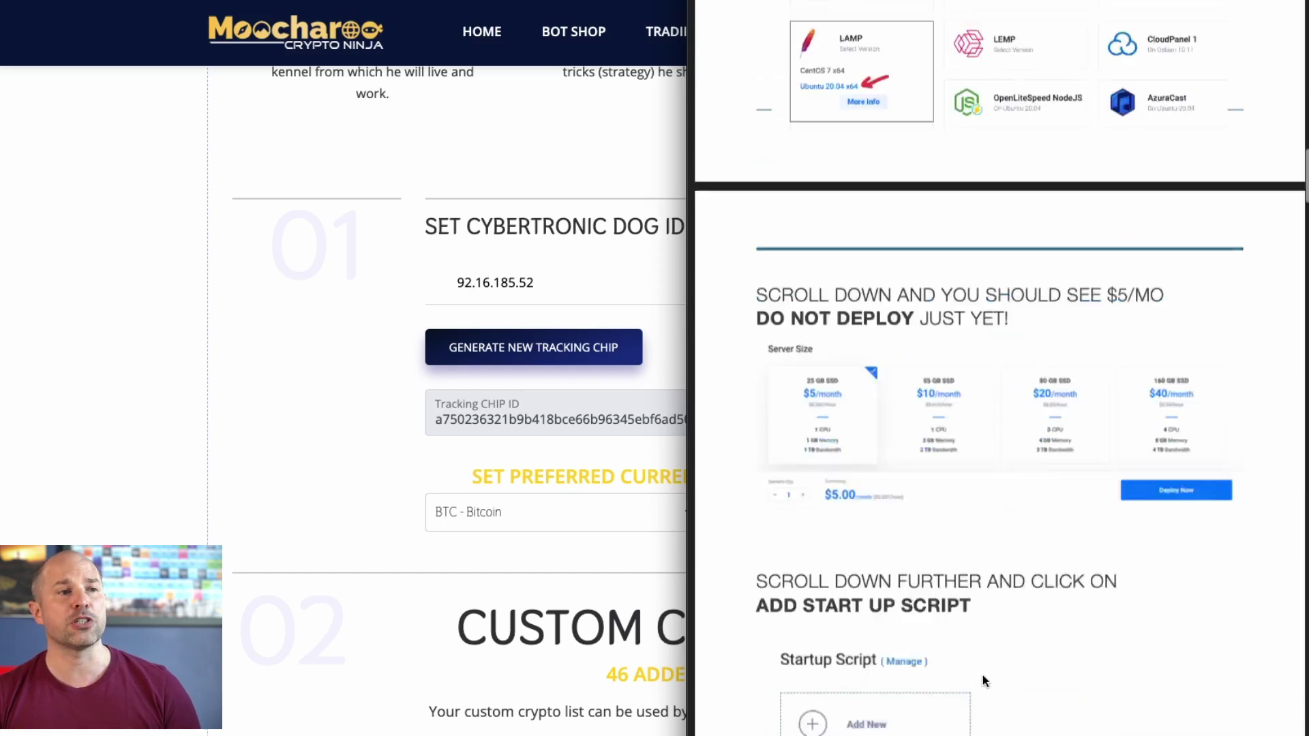
{"action": "scroll", "coordinate": [983, 679], "scroll_direction": "down", "scroll_amount": 6}
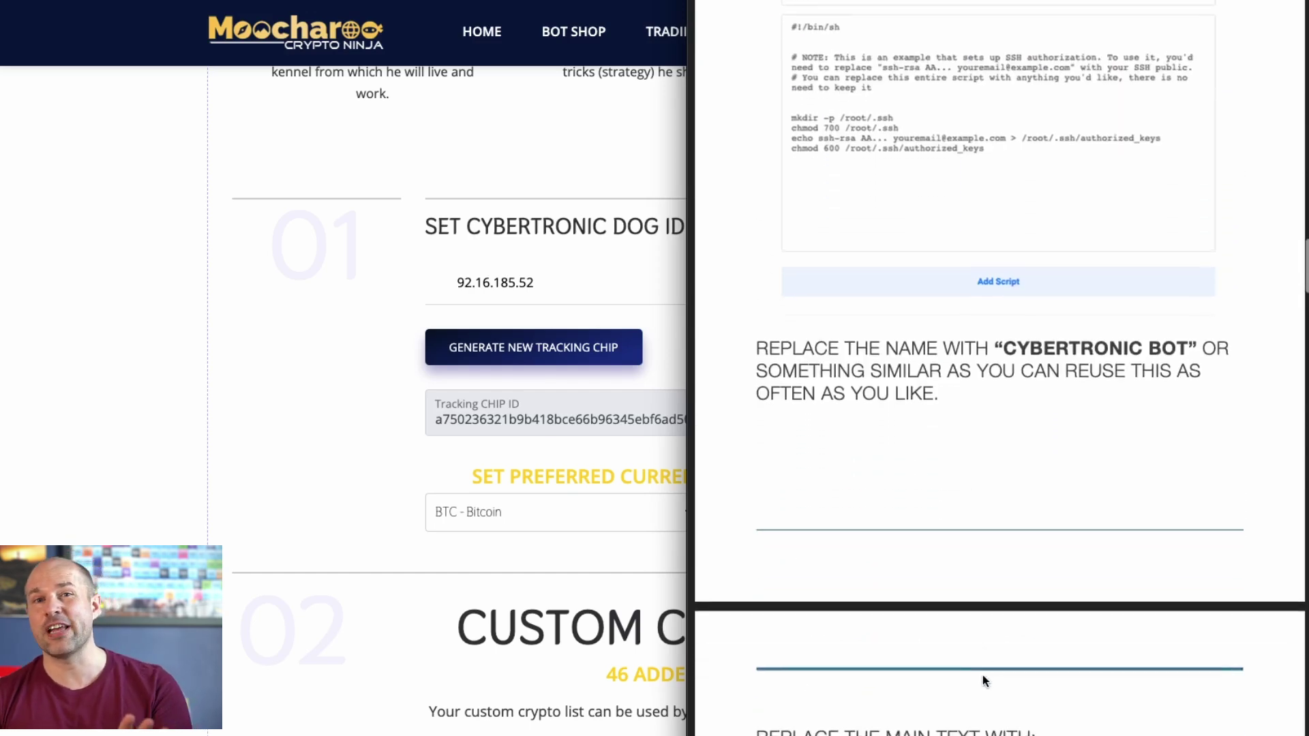
{"action": "scroll", "coordinate": [983, 676], "scroll_direction": "down", "scroll_amount": 1}
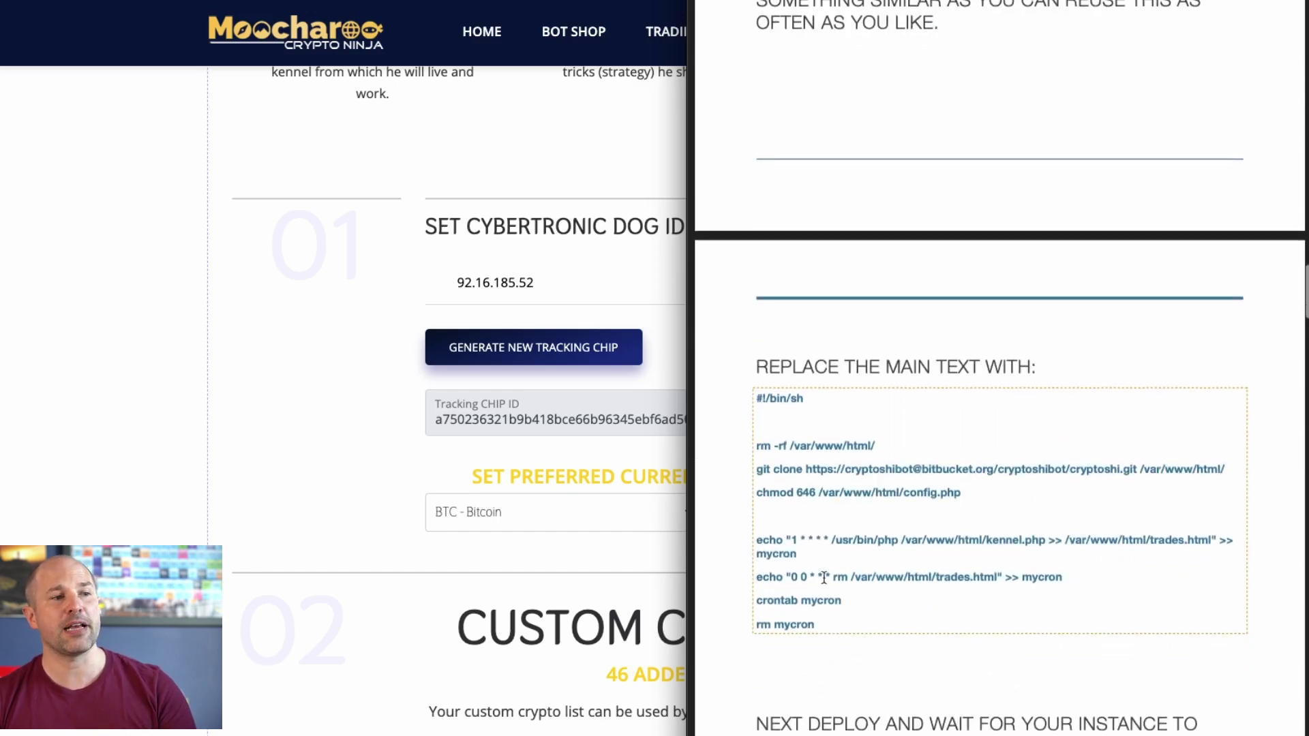
{"action": "scroll", "coordinate": [843, 498], "scroll_direction": "down", "scroll_amount": 16}
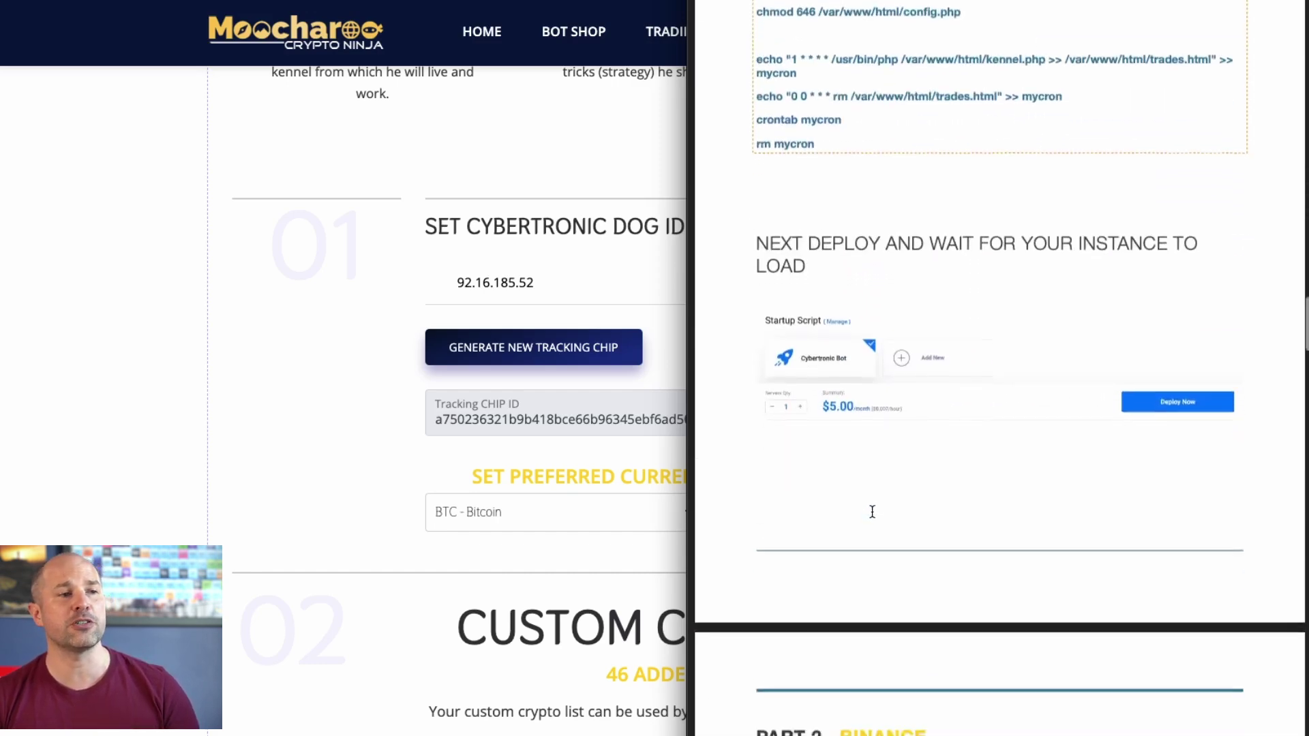
{"action": "scroll", "coordinate": [871, 512], "scroll_direction": "down", "scroll_amount": 10}
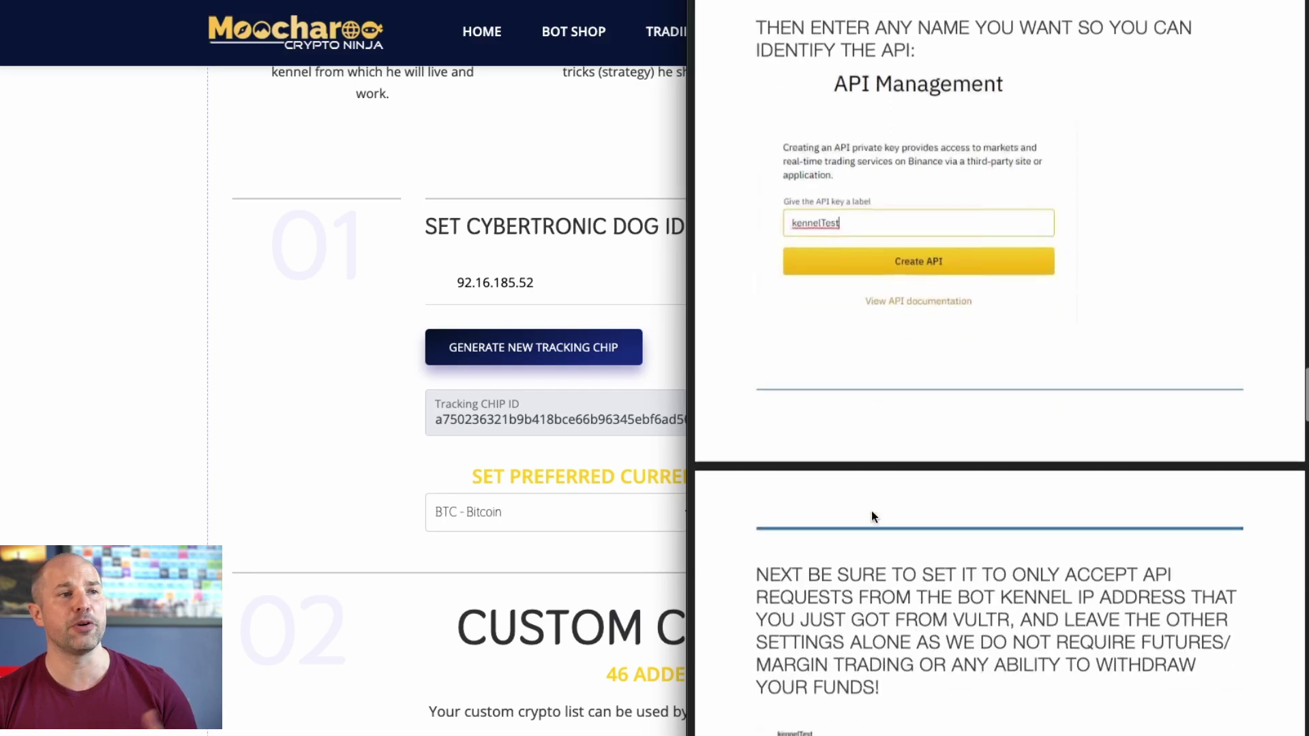
{"action": "scroll", "coordinate": [871, 510], "scroll_direction": "down", "scroll_amount": 15}
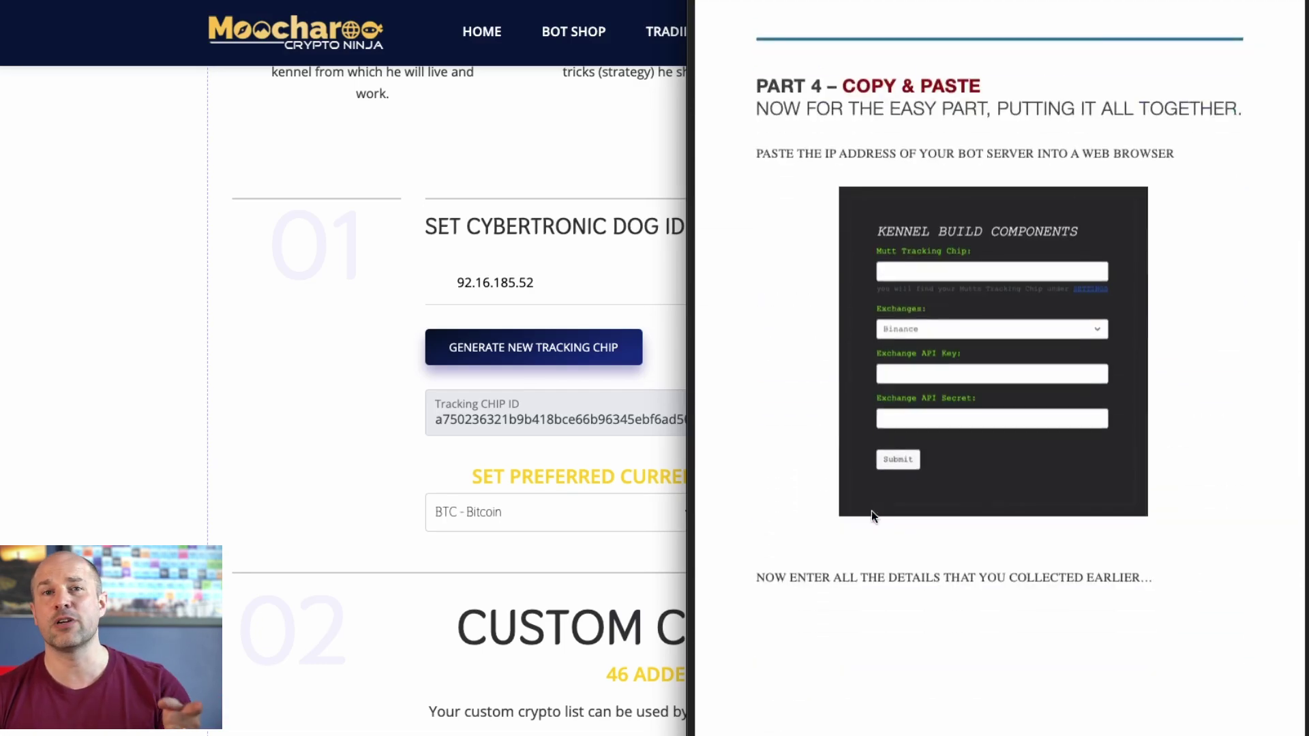
{"action": "scroll", "coordinate": [940, 538], "scroll_direction": "down", "scroll_amount": 10}
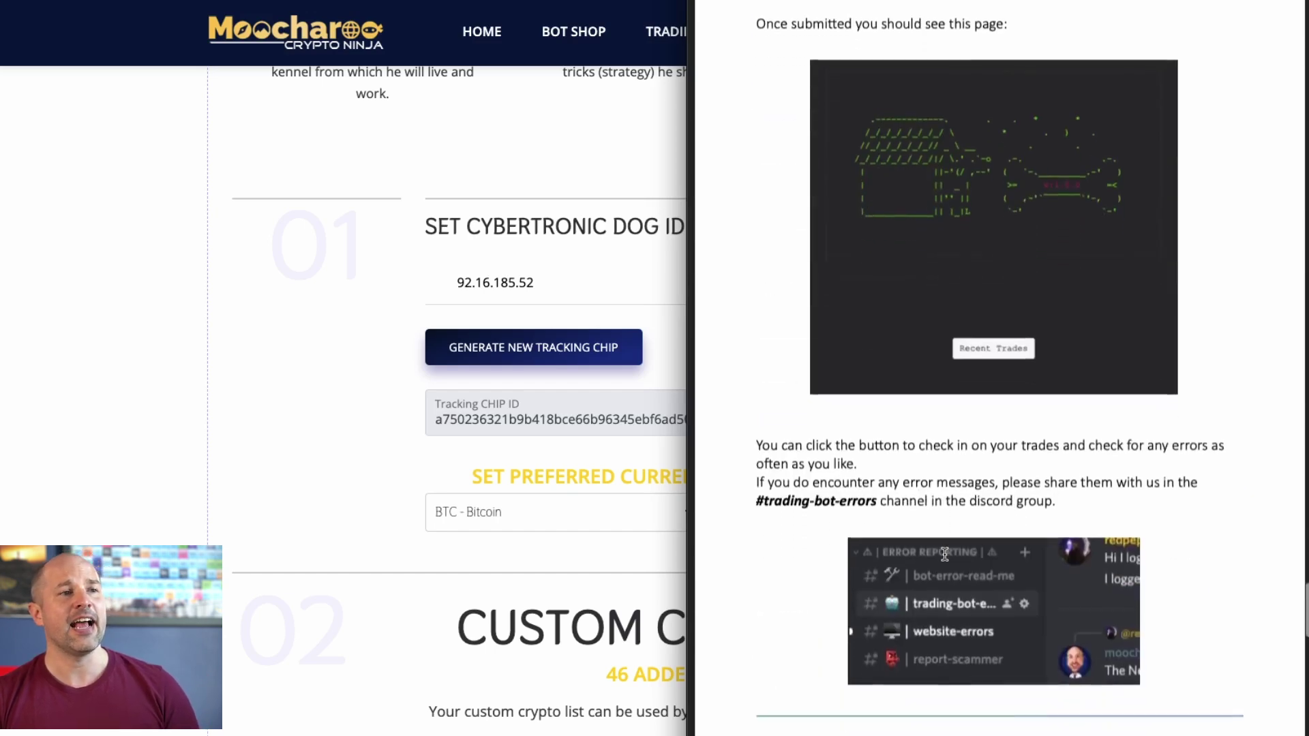
{"action": "scroll", "coordinate": [941, 533], "scroll_direction": "down", "scroll_amount": 5}
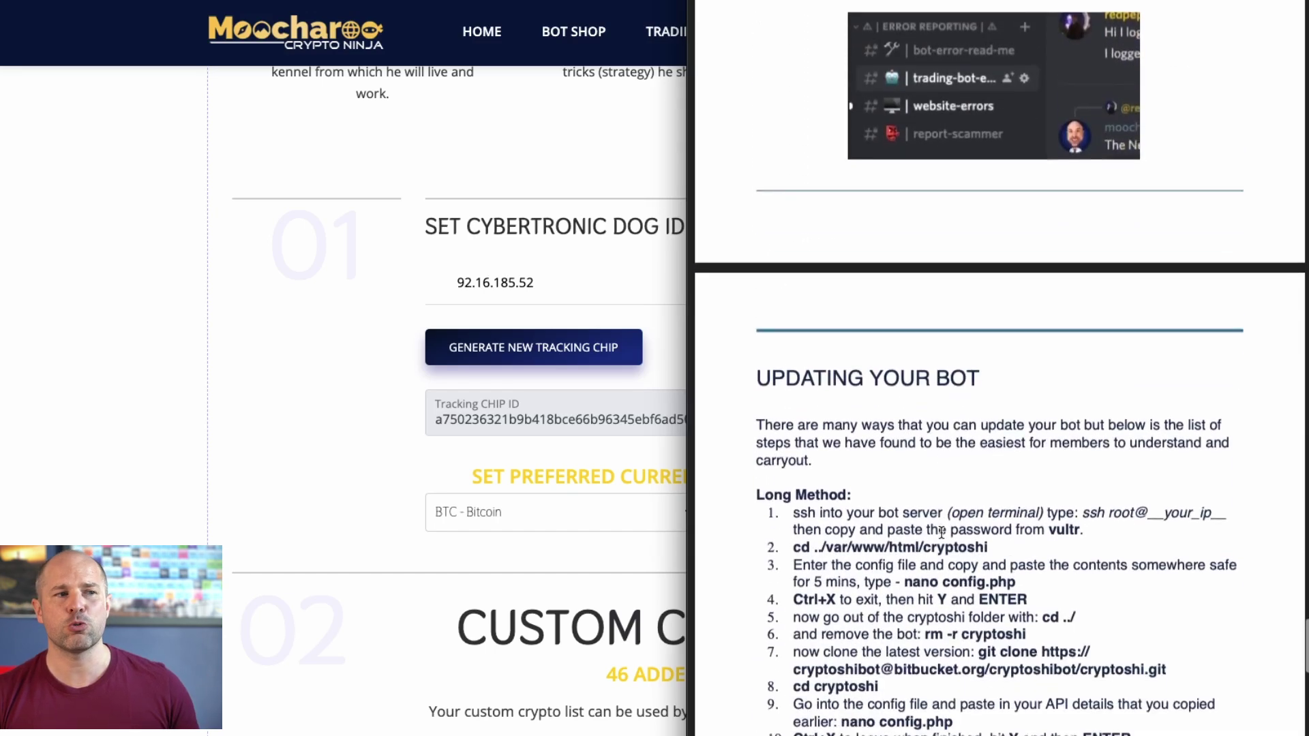
{"action": "scroll", "coordinate": [941, 532], "scroll_direction": "up", "scroll_amount": 5}
{"action": "scroll", "coordinate": [940, 532], "scroll_direction": "up", "scroll_amount": 3}
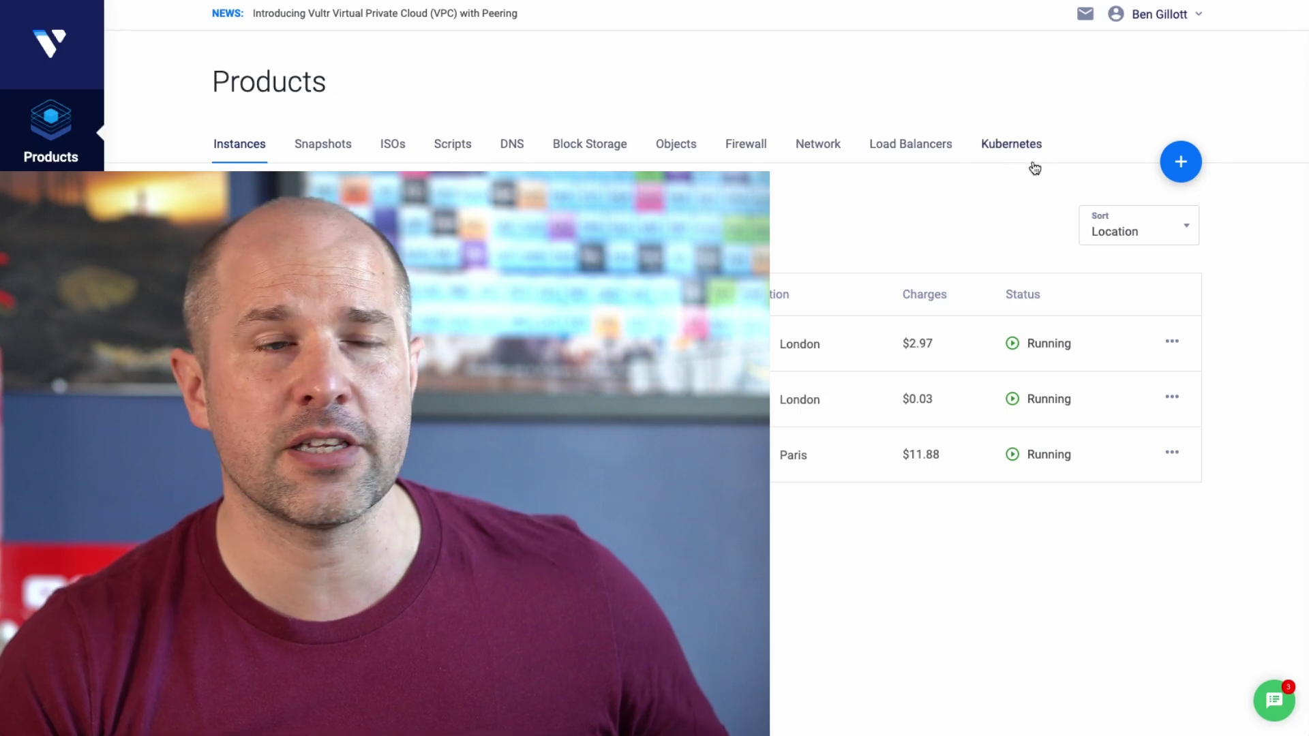
Start a new Cloud Compute server deployment located in Frankfurt.
{"action": "left_click", "coordinate": [1182, 165]}
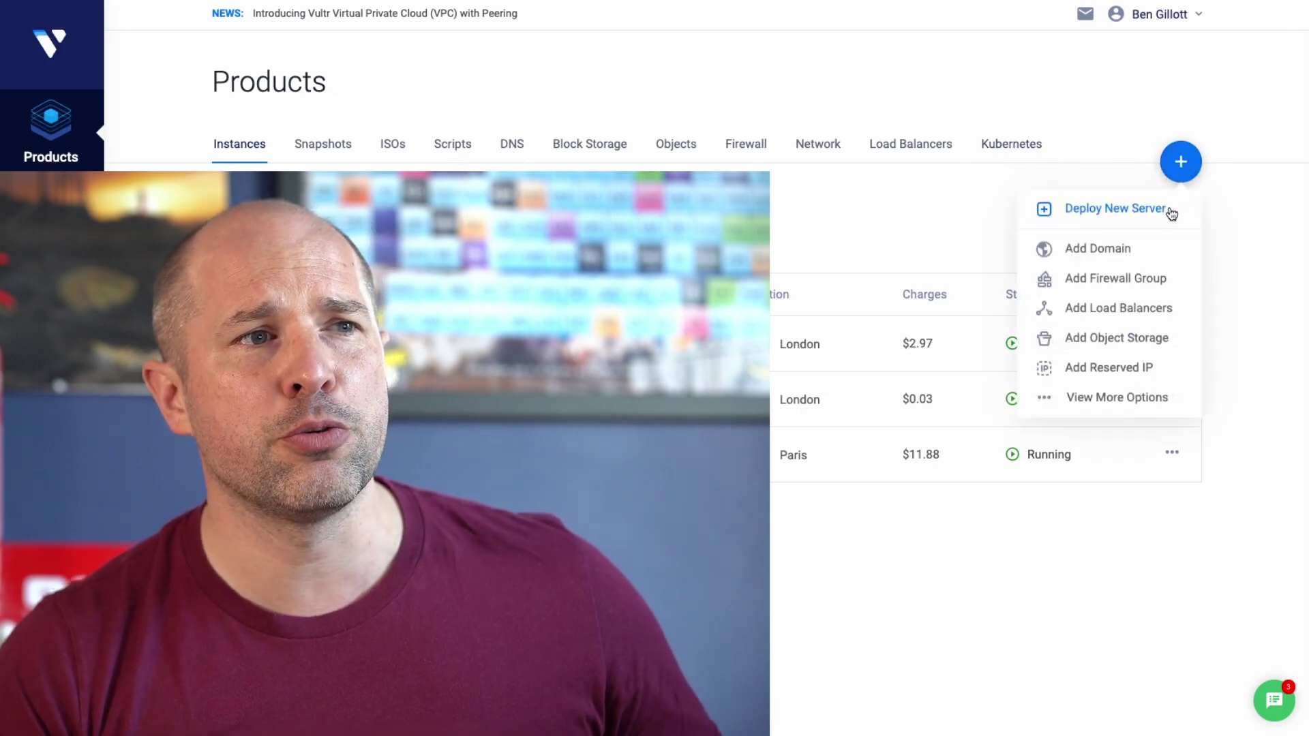
{"action": "left_click", "coordinate": [1122, 210]}
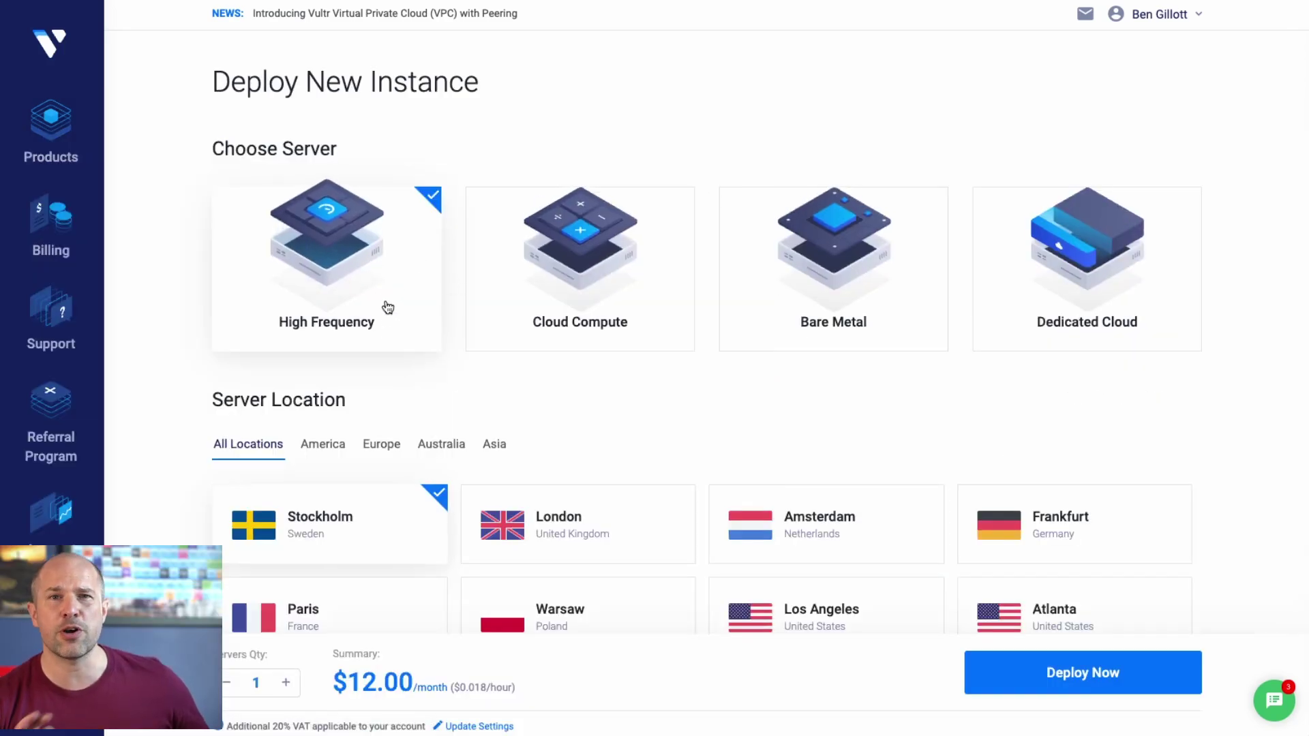
{"action": "left_click", "coordinate": [641, 304]}
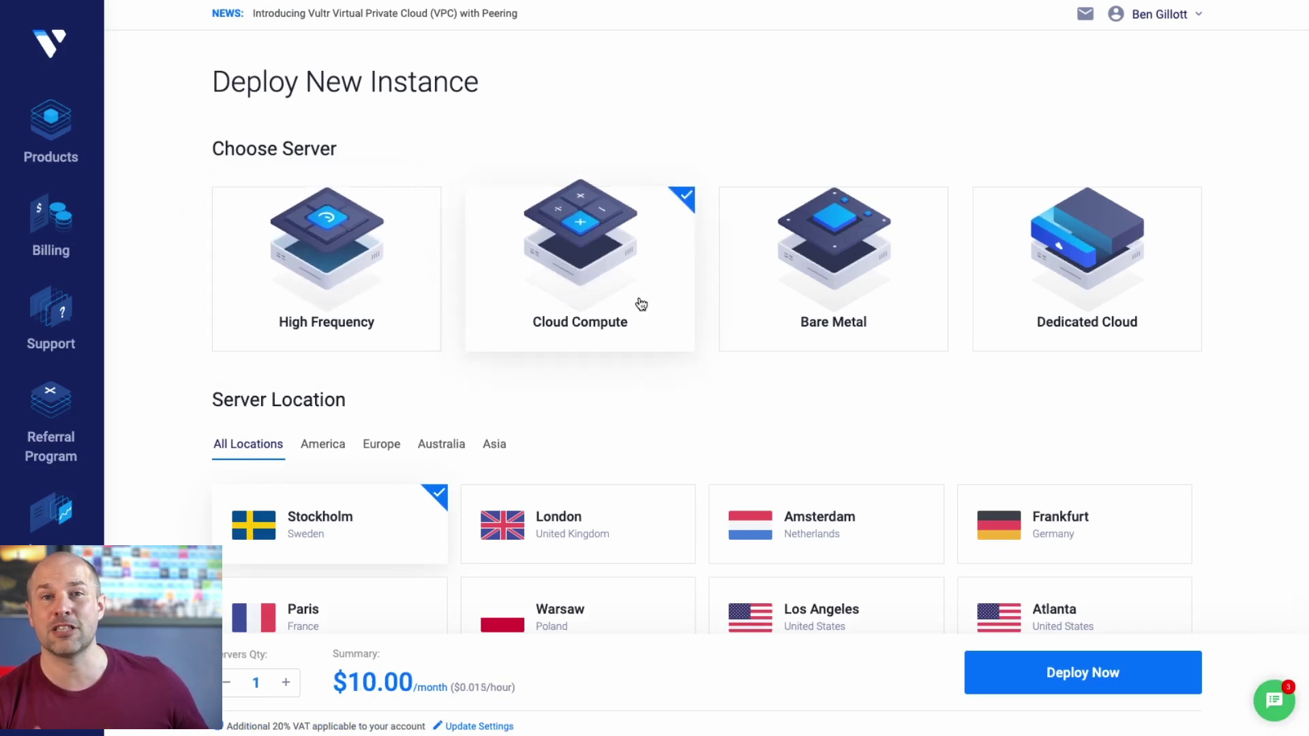
{"action": "scroll", "coordinate": [654, 362], "scroll_direction": "down", "scroll_amount": 3}
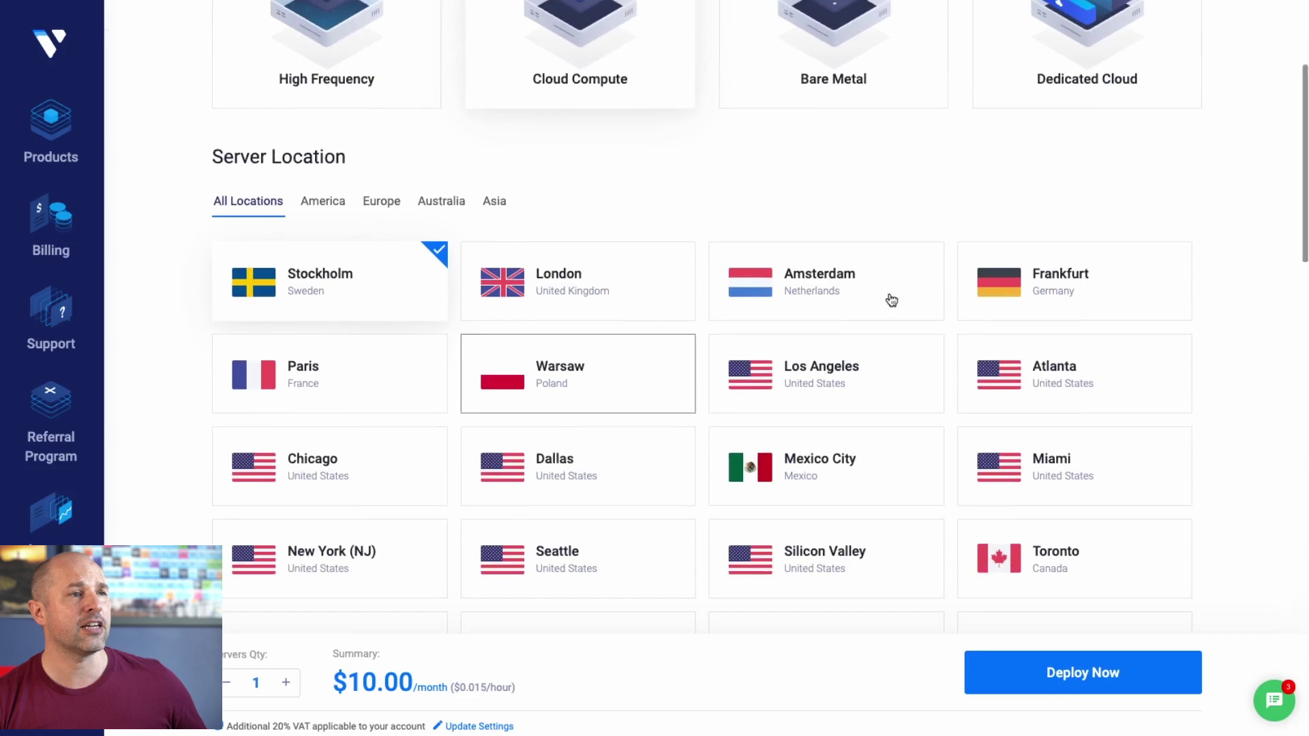
{"action": "left_click", "coordinate": [616, 265]}
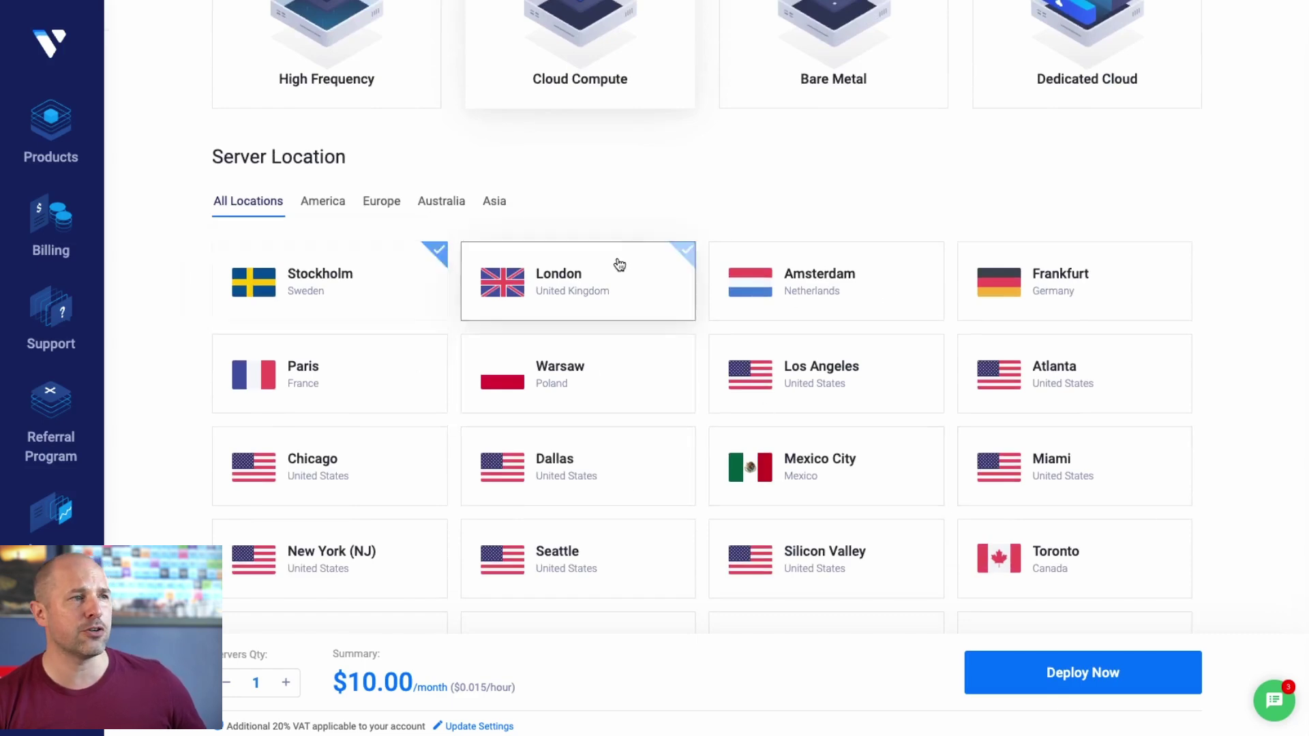
{"action": "left_click", "coordinate": [992, 295]}
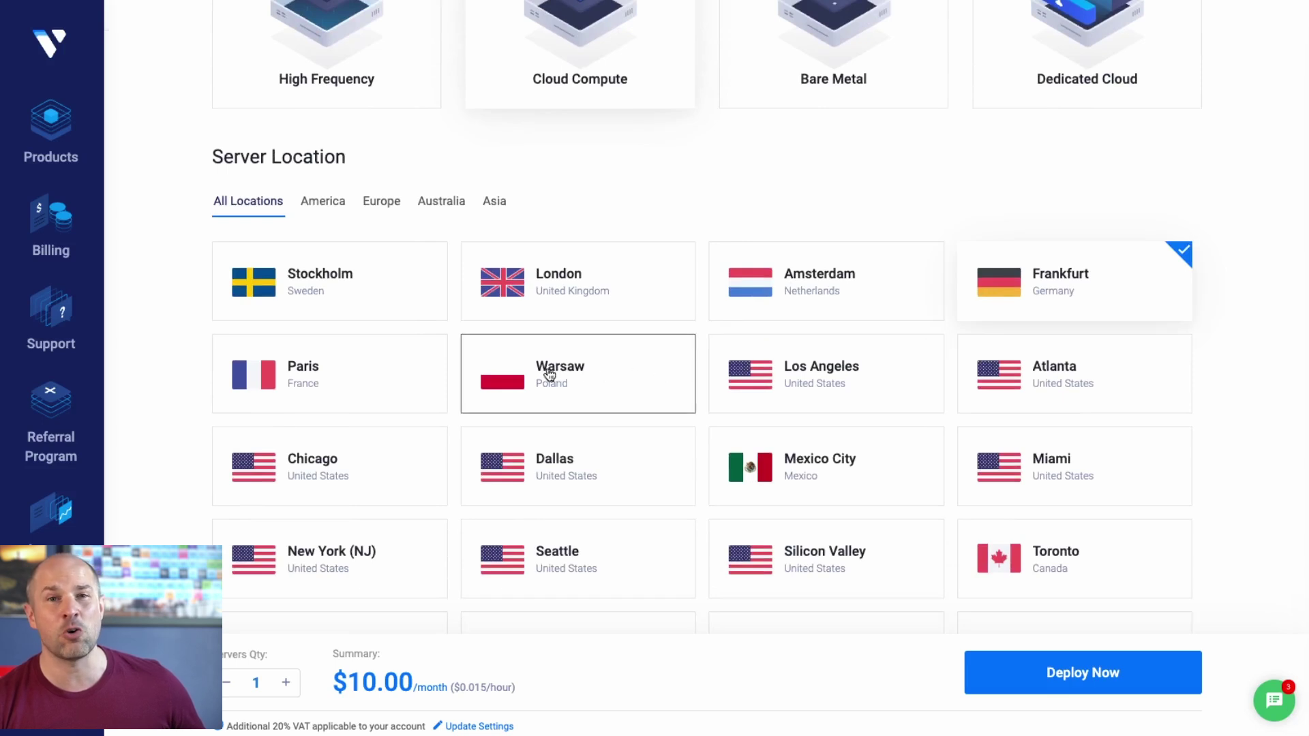
{"action": "scroll", "coordinate": [549, 374], "scroll_direction": "down", "scroll_amount": 10}
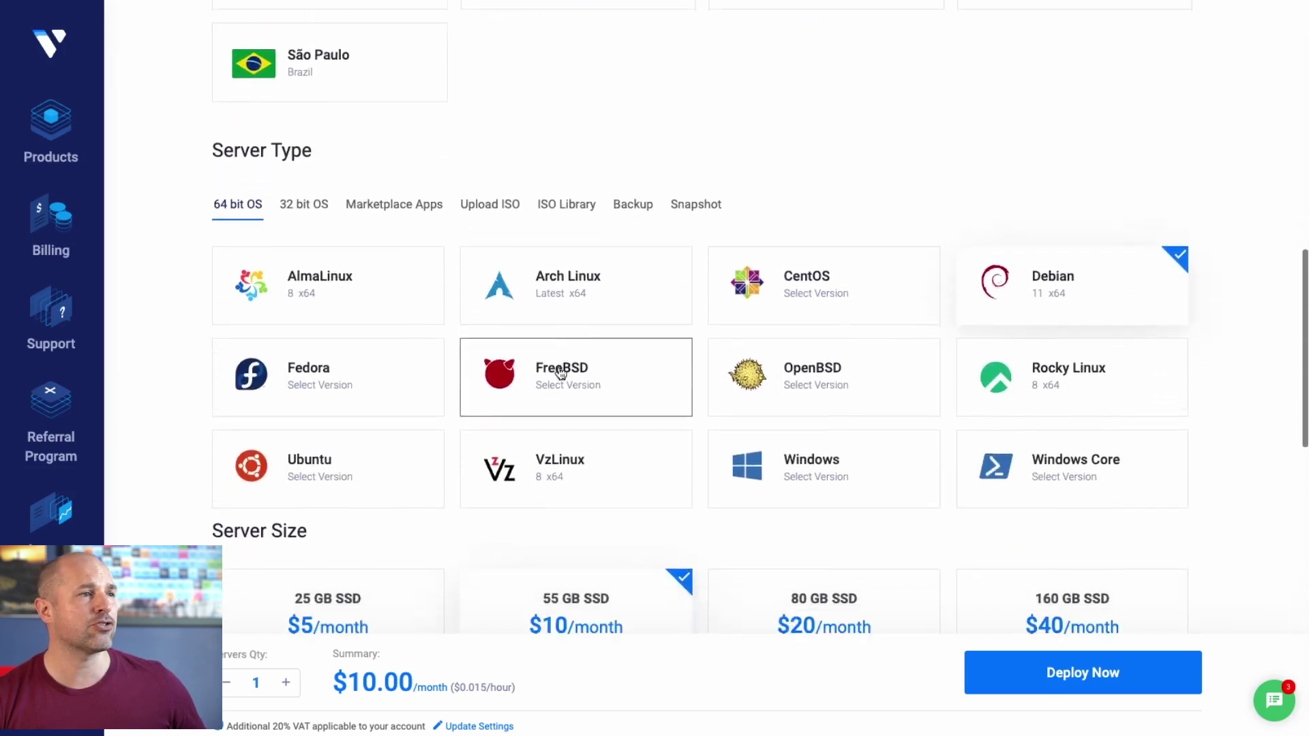
Choose the LAMP marketplace app on Ubuntu 20.04 x64.
{"action": "scroll", "coordinate": [560, 371], "scroll_direction": "down", "scroll_amount": 1}
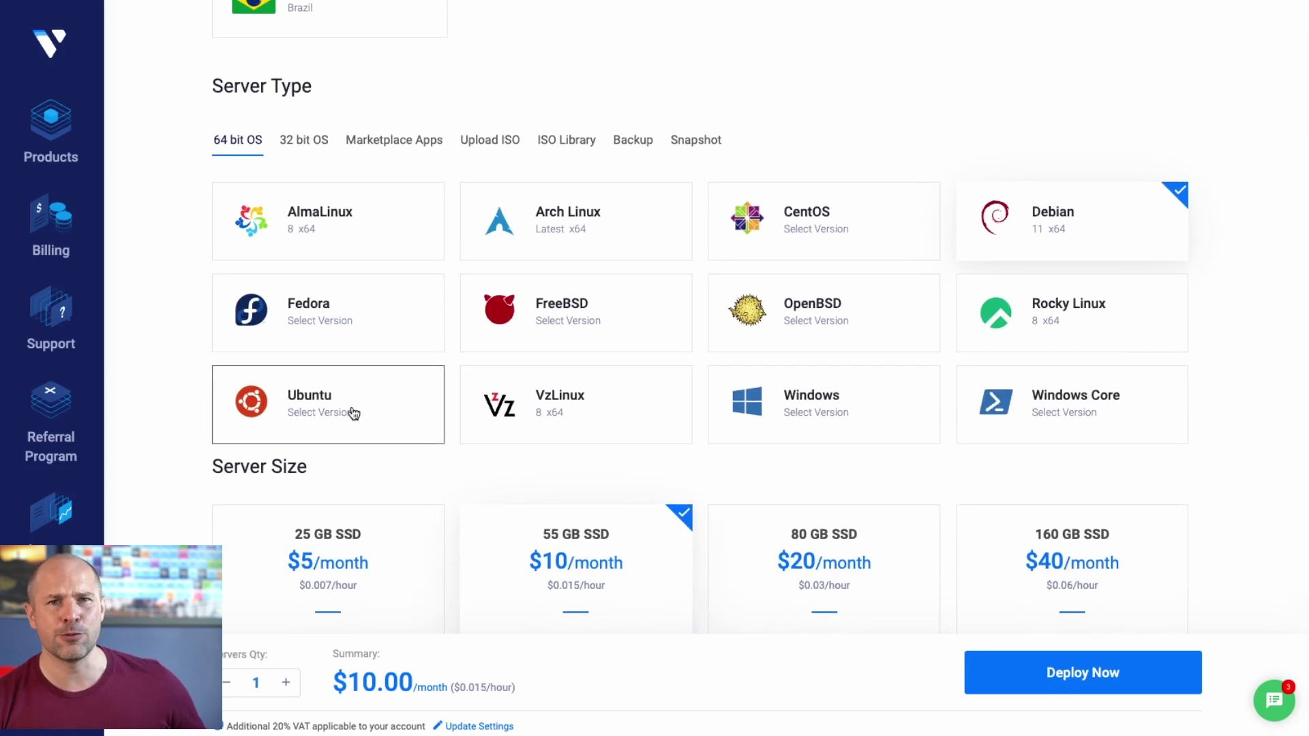
{"action": "left_click", "coordinate": [412, 149]}
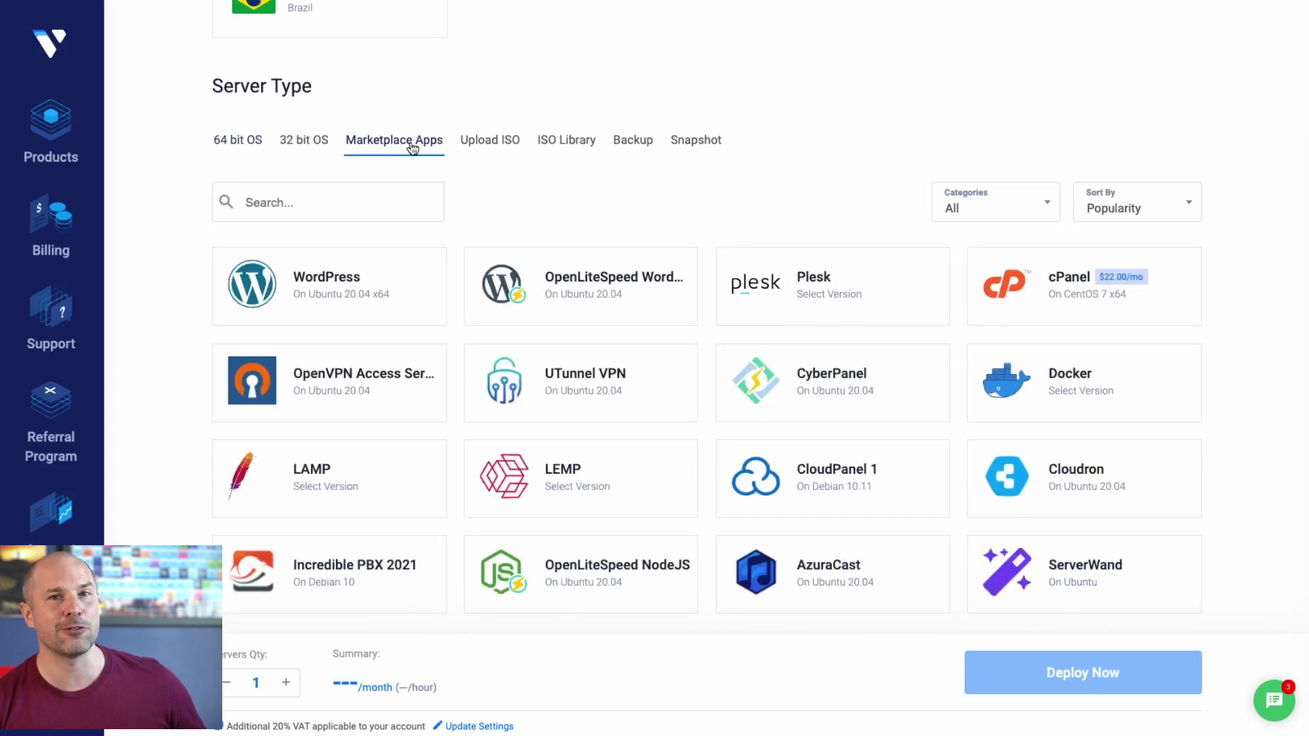
{"action": "left_click", "coordinate": [380, 473]}
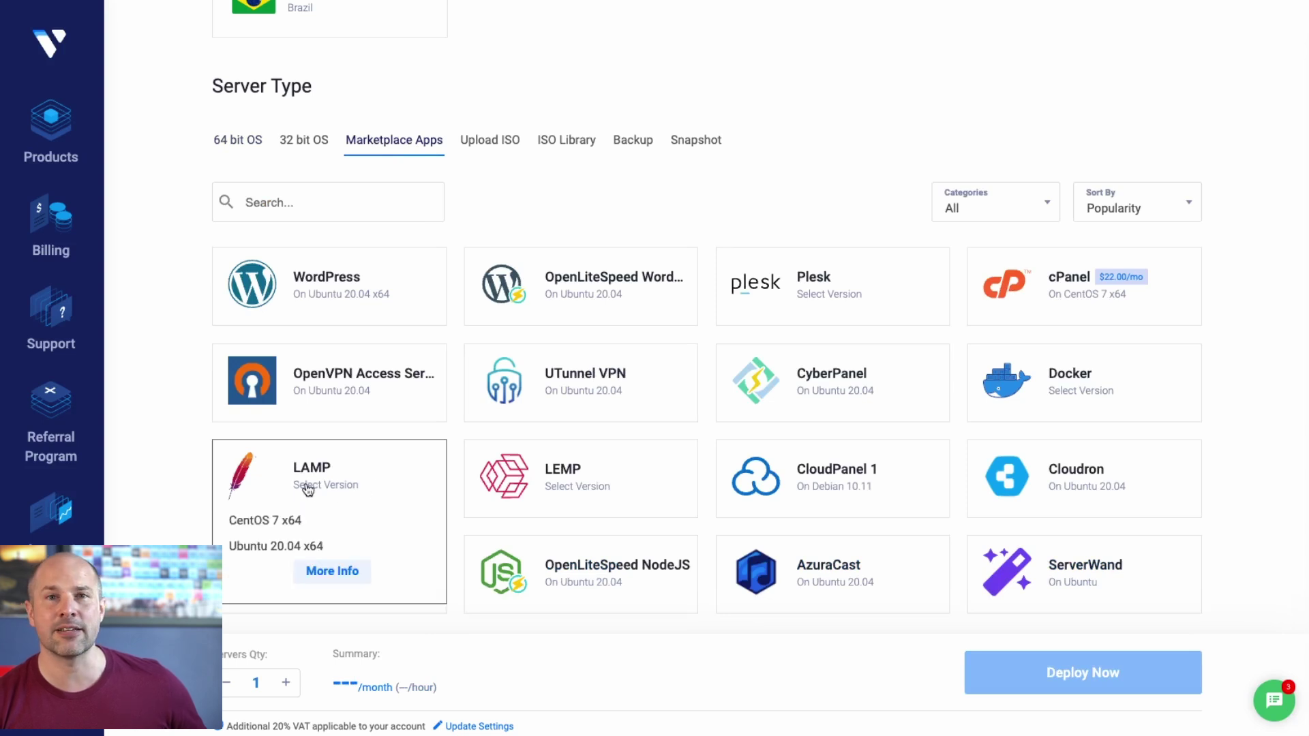
{"action": "scroll", "coordinate": [358, 490], "scroll_direction": "down", "scroll_amount": 3}
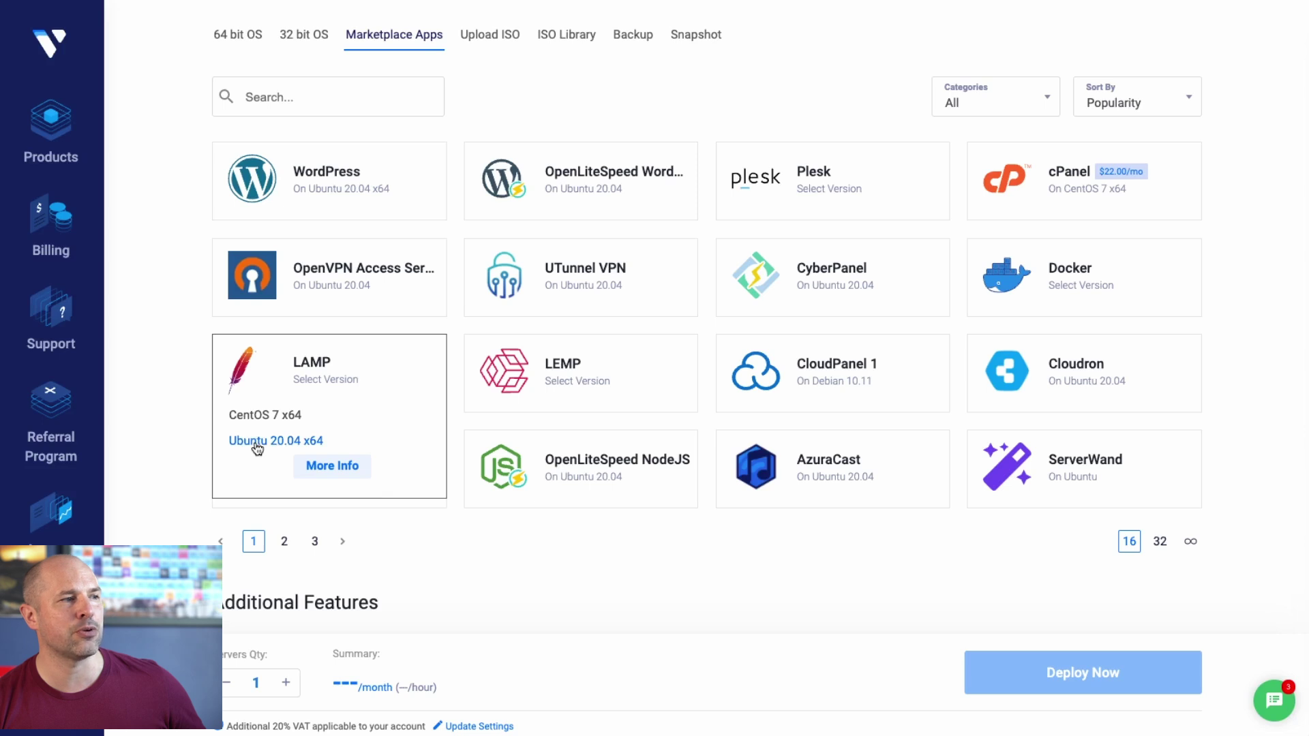
{"action": "left_click", "coordinate": [258, 447]}
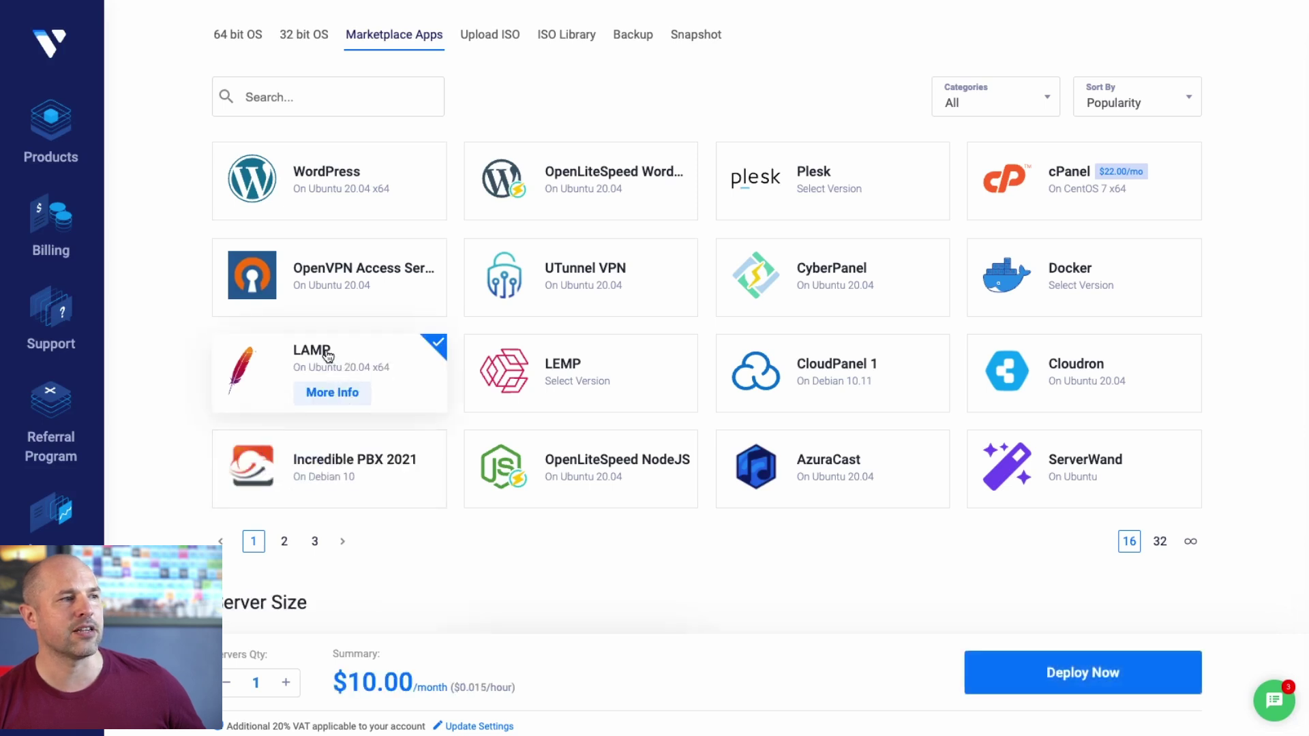
Pick the 25 GB SSD server size at $5/month.
{"action": "scroll", "coordinate": [460, 404], "scroll_direction": "down", "scroll_amount": 6}
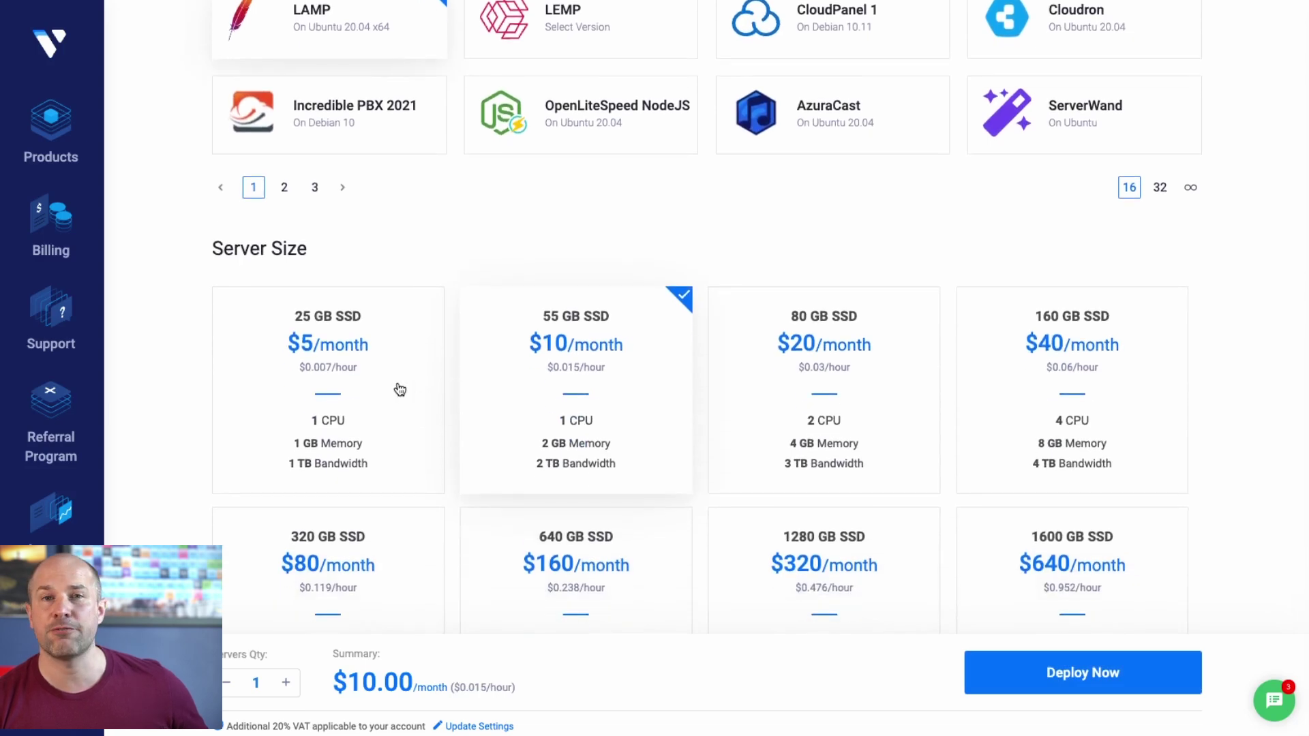
{"action": "left_click", "coordinate": [400, 389]}
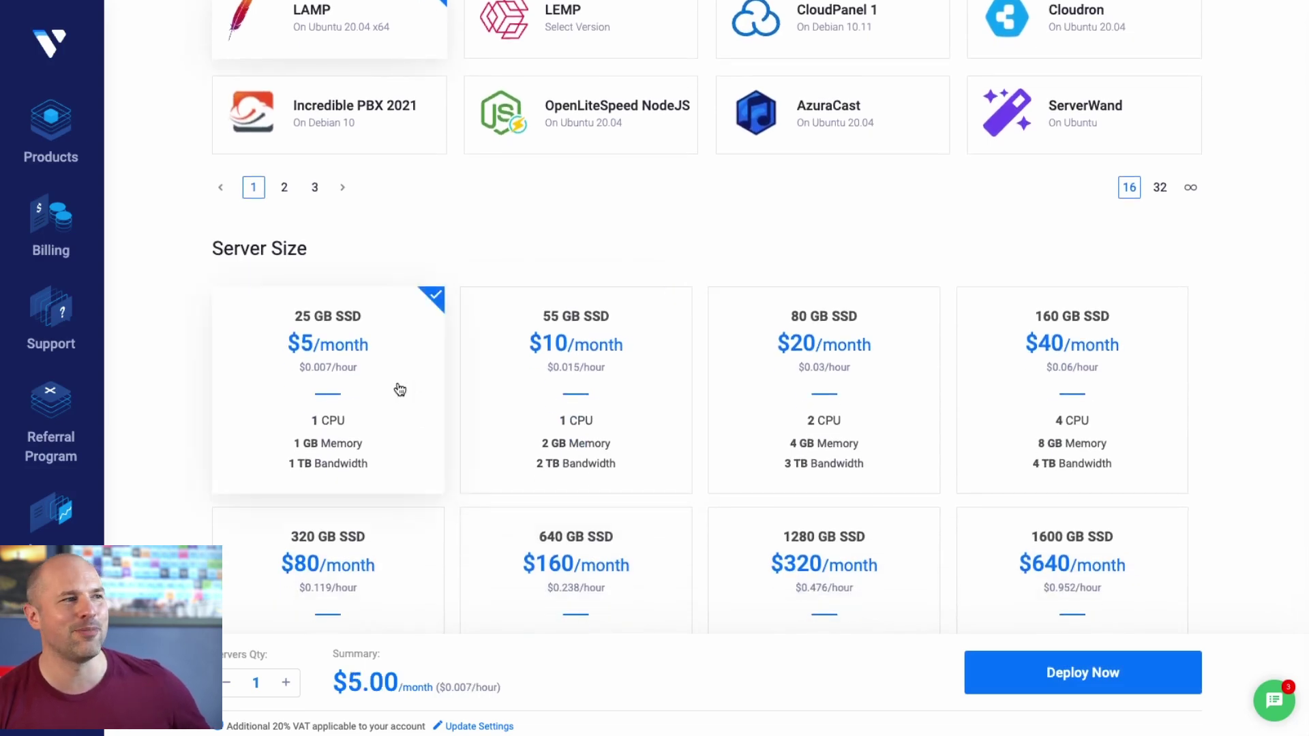
{"action": "scroll", "coordinate": [450, 421], "scroll_direction": "down", "scroll_amount": 12}
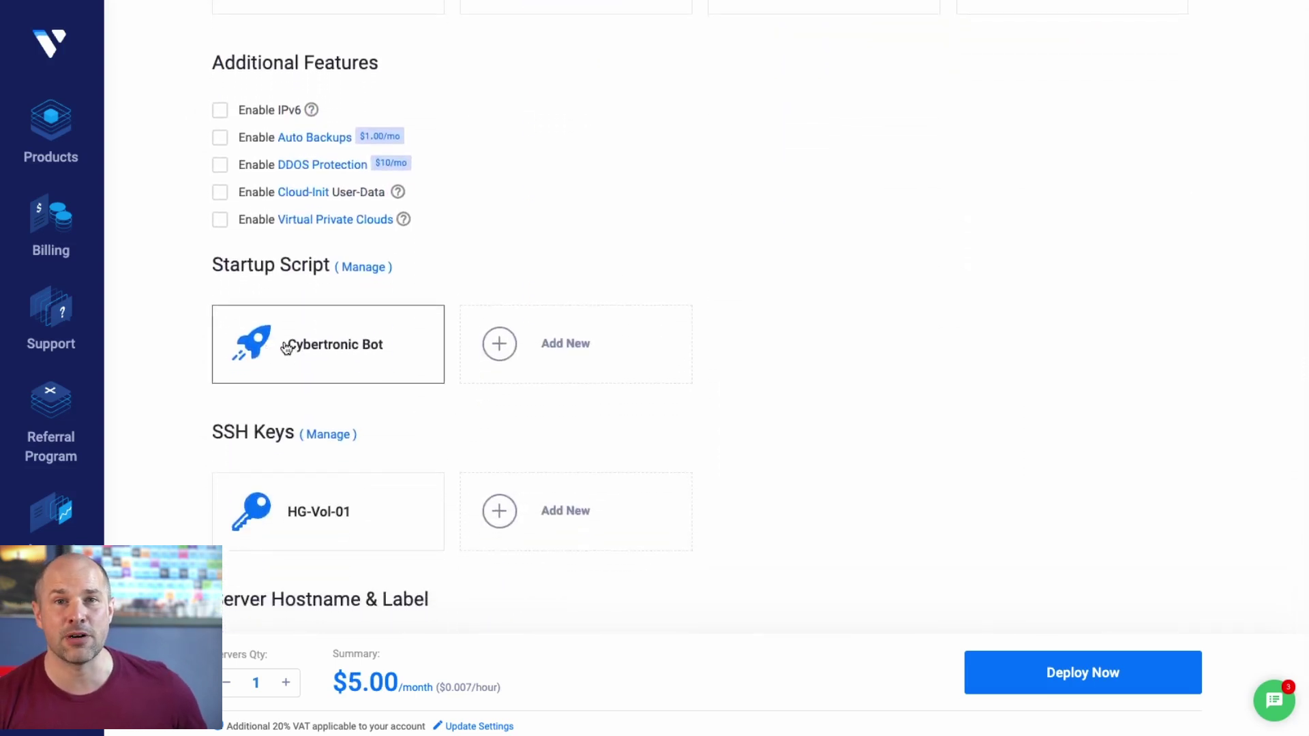
Open a new Add Startup Script form in Vultr.
{"action": "left_click", "coordinate": [504, 349]}
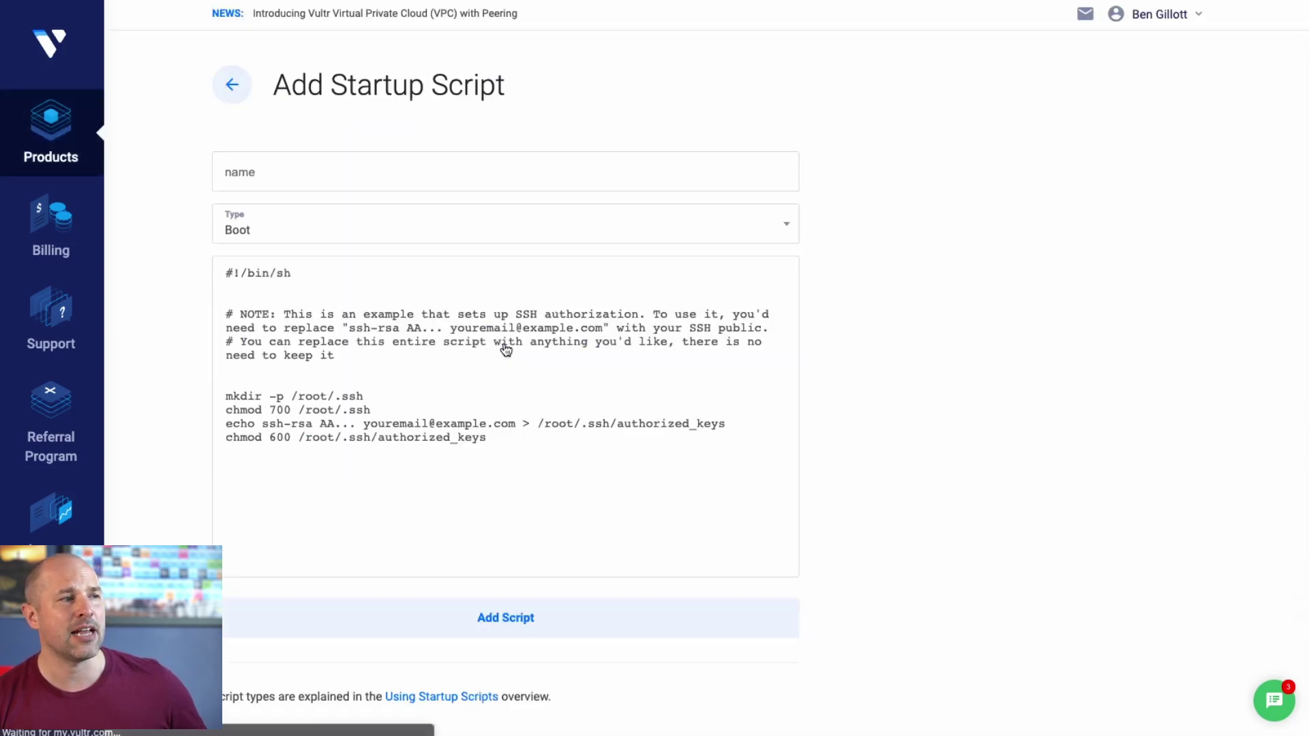
{"action": "left_click", "coordinate": [265, 171]}
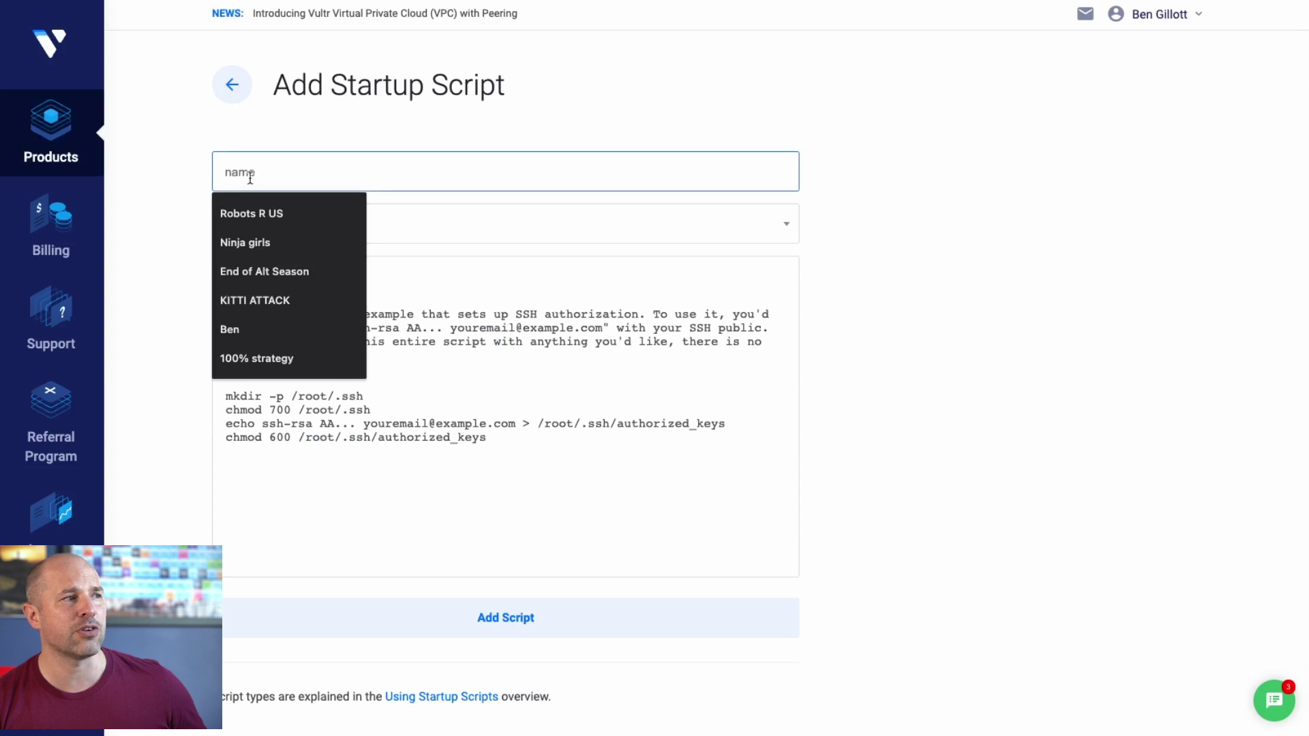
{"action": "left_click", "coordinate": [257, 149]}
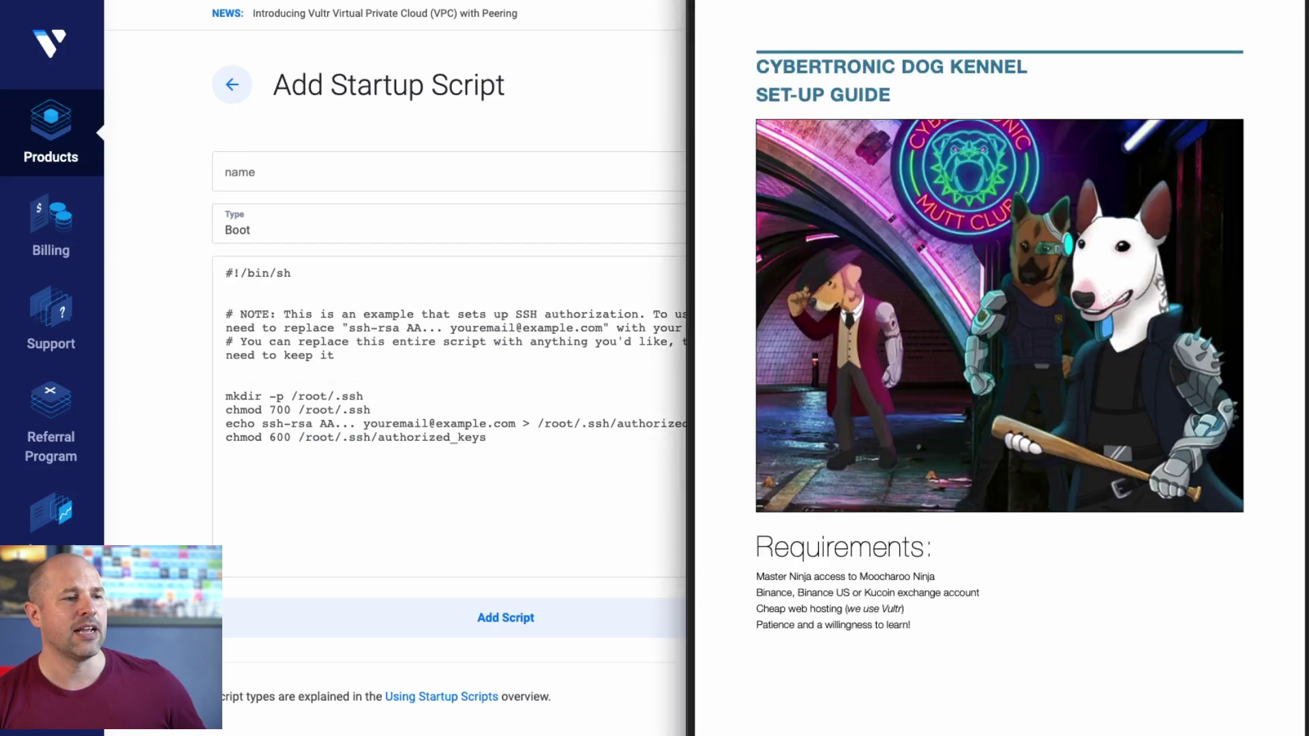
Copy the kennel bot script from the guide PDF and select the form's example script.
{"action": "scroll", "coordinate": [963, 328], "scroll_direction": "down", "scroll_amount": 15}
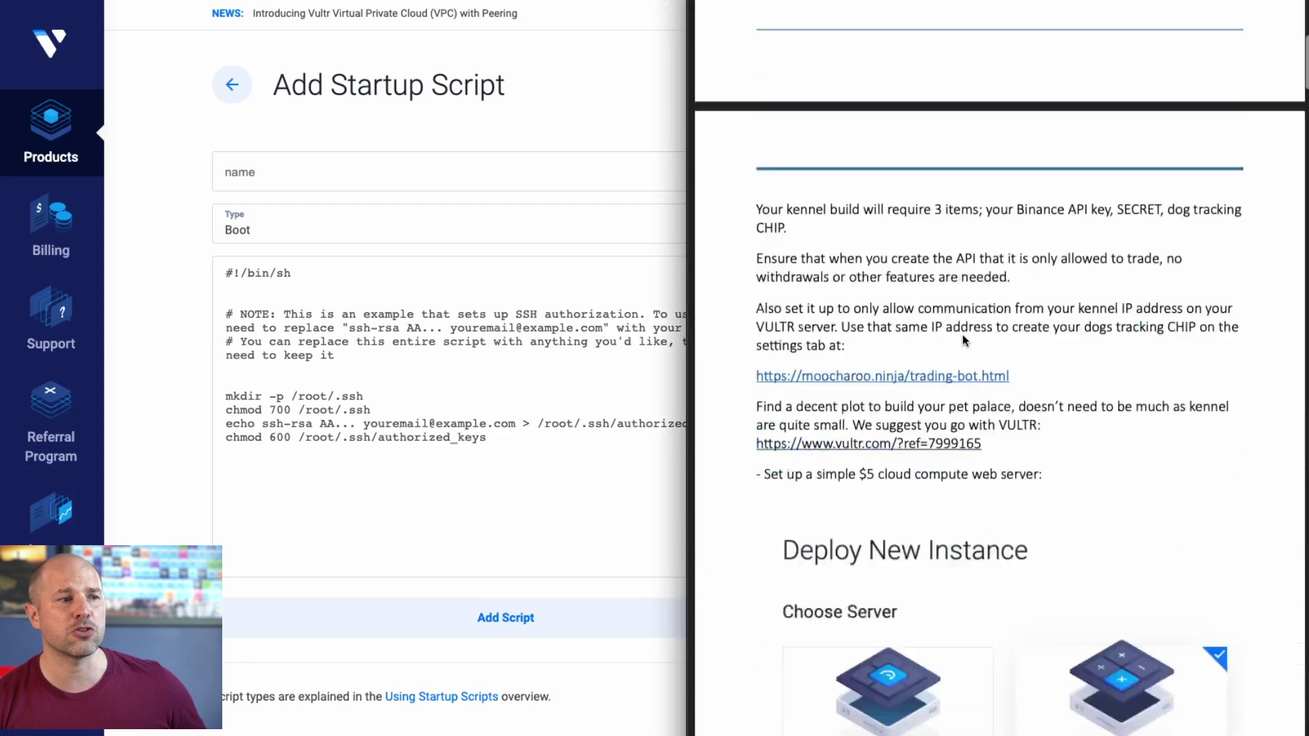
{"action": "scroll", "coordinate": [963, 337], "scroll_direction": "down", "scroll_amount": 15}
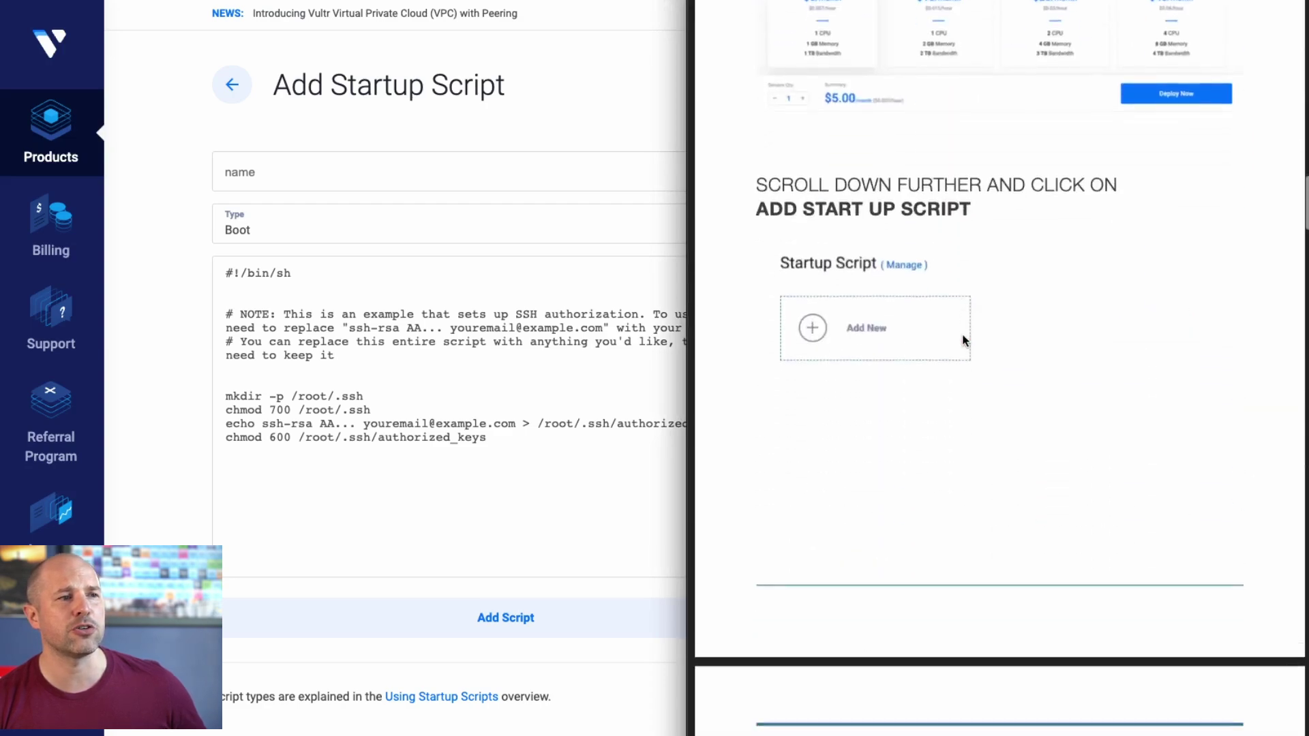
{"action": "scroll", "coordinate": [963, 335], "scroll_direction": "down", "scroll_amount": 1}
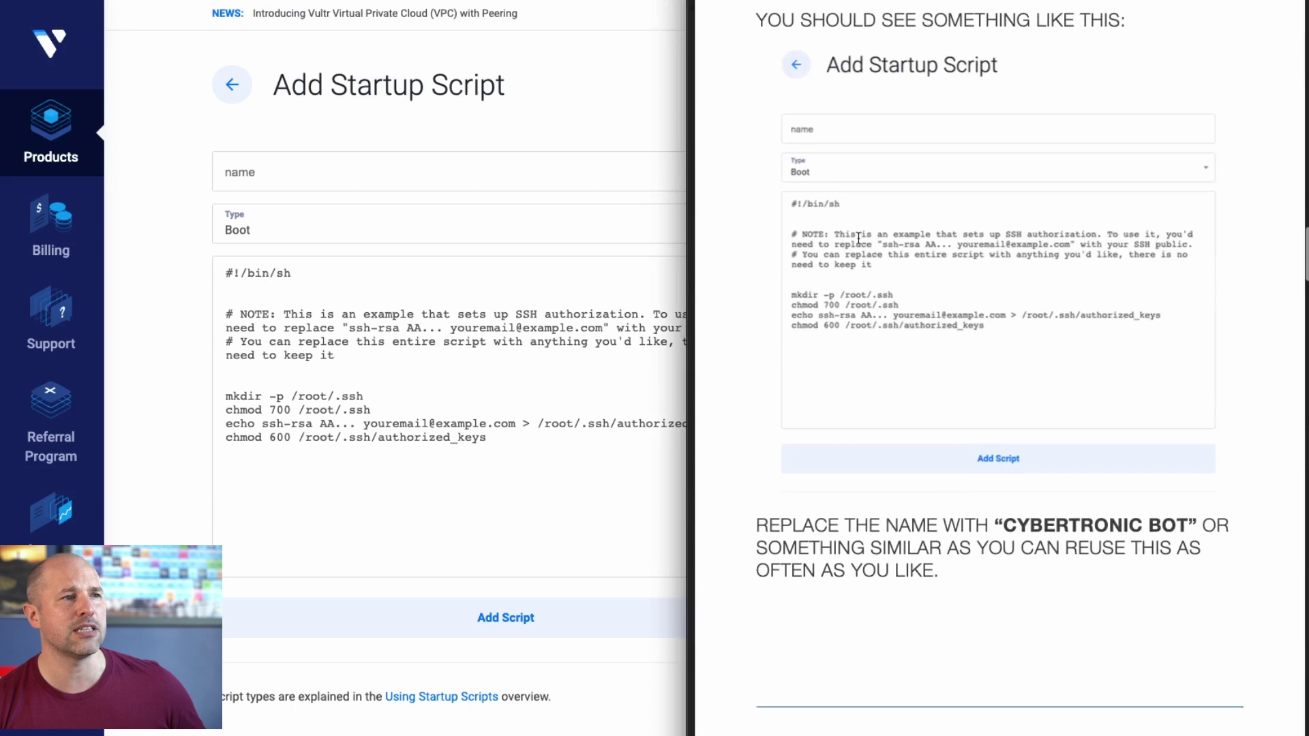
{"action": "scroll", "coordinate": [953, 352], "scroll_direction": "down", "scroll_amount": 12}
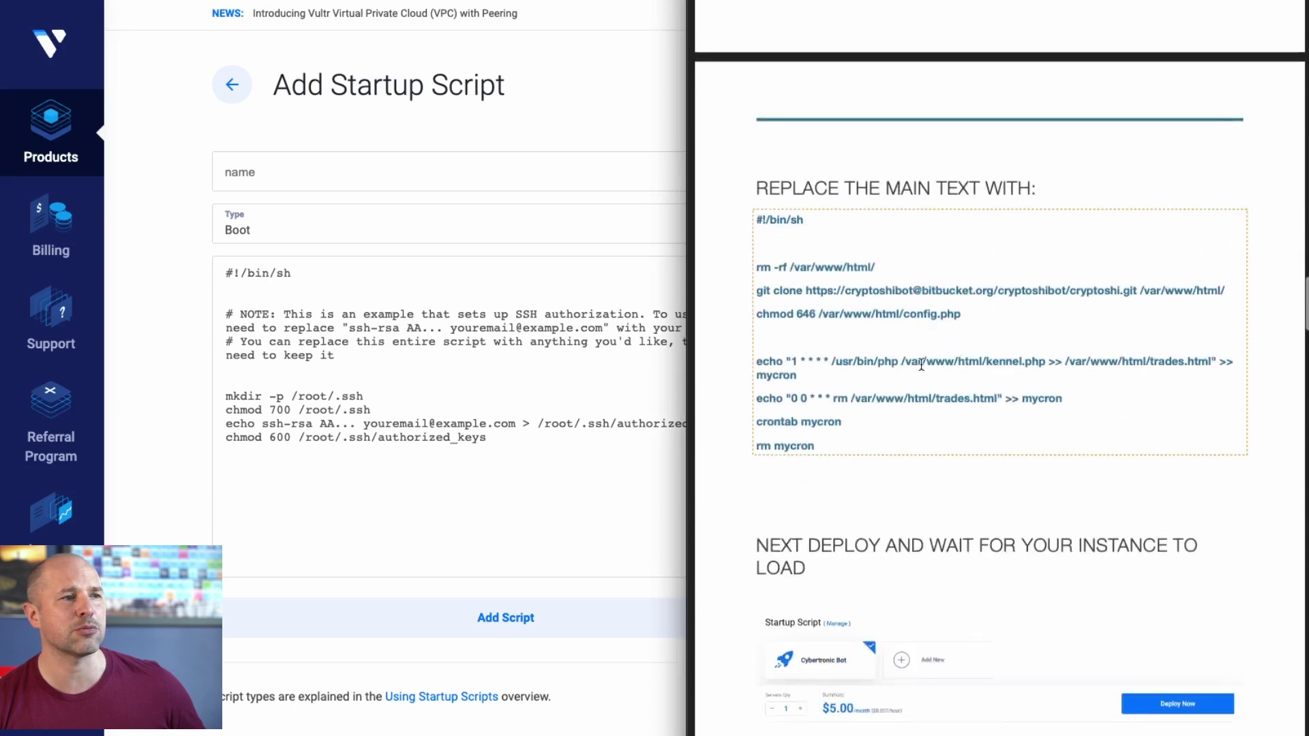
{"action": "left_click_drag", "start_coordinate": [829, 443], "coordinate": [756, 219]}
{"action": "right_click", "coordinate": [773, 224]}
{"action": "left_click", "coordinate": [805, 284]}
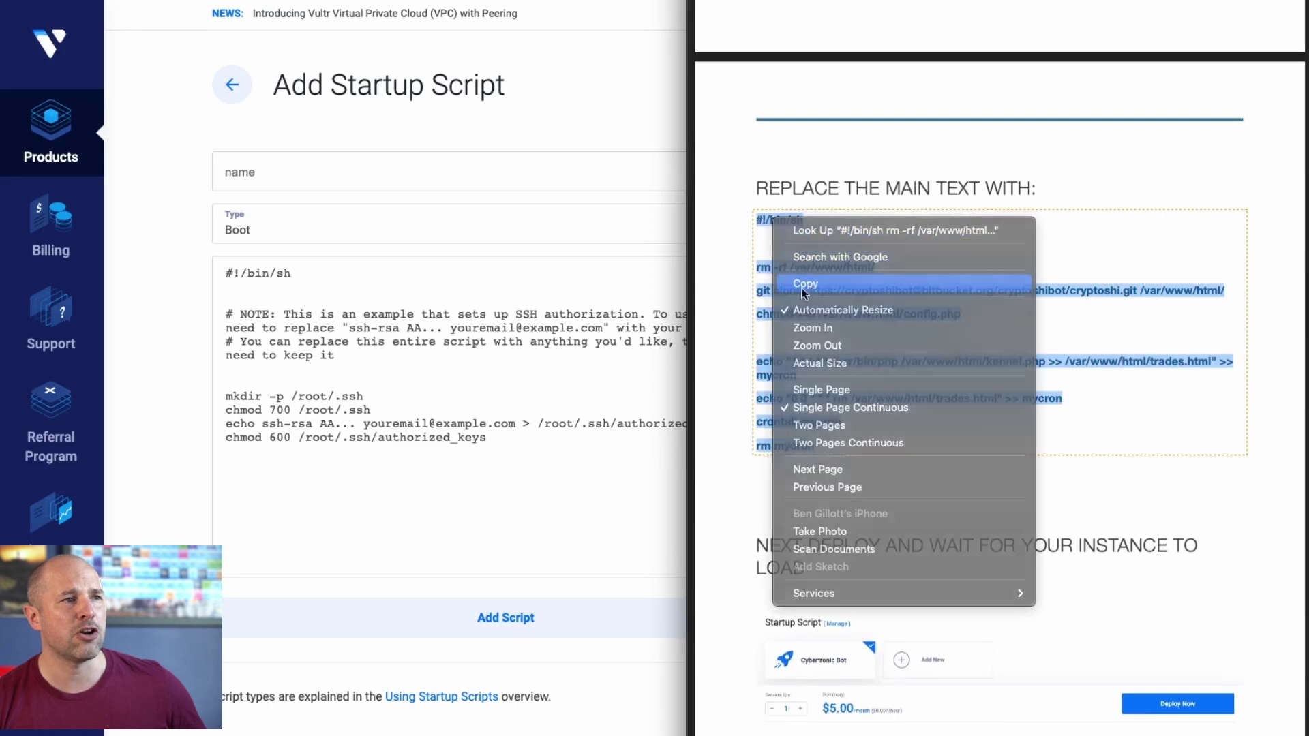
{"action": "left_click", "coordinate": [581, 398]}
{"action": "left_click_drag", "start_coordinate": [545, 483], "coordinate": [223, 272]}
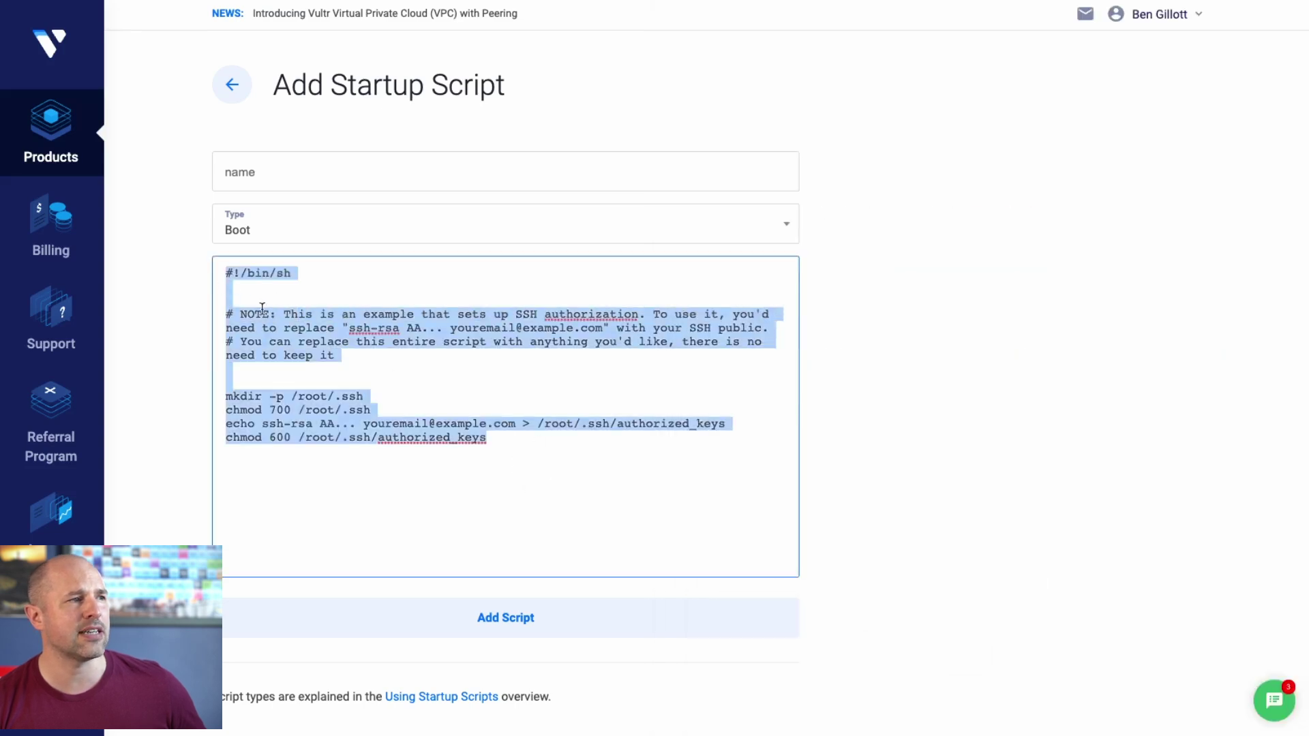
Paste the kennel script over the example and add it as the Cybertronic Bot startup script.
{"action": "right_click", "coordinate": [283, 314]}
{"action": "left_click", "coordinate": [351, 458]}
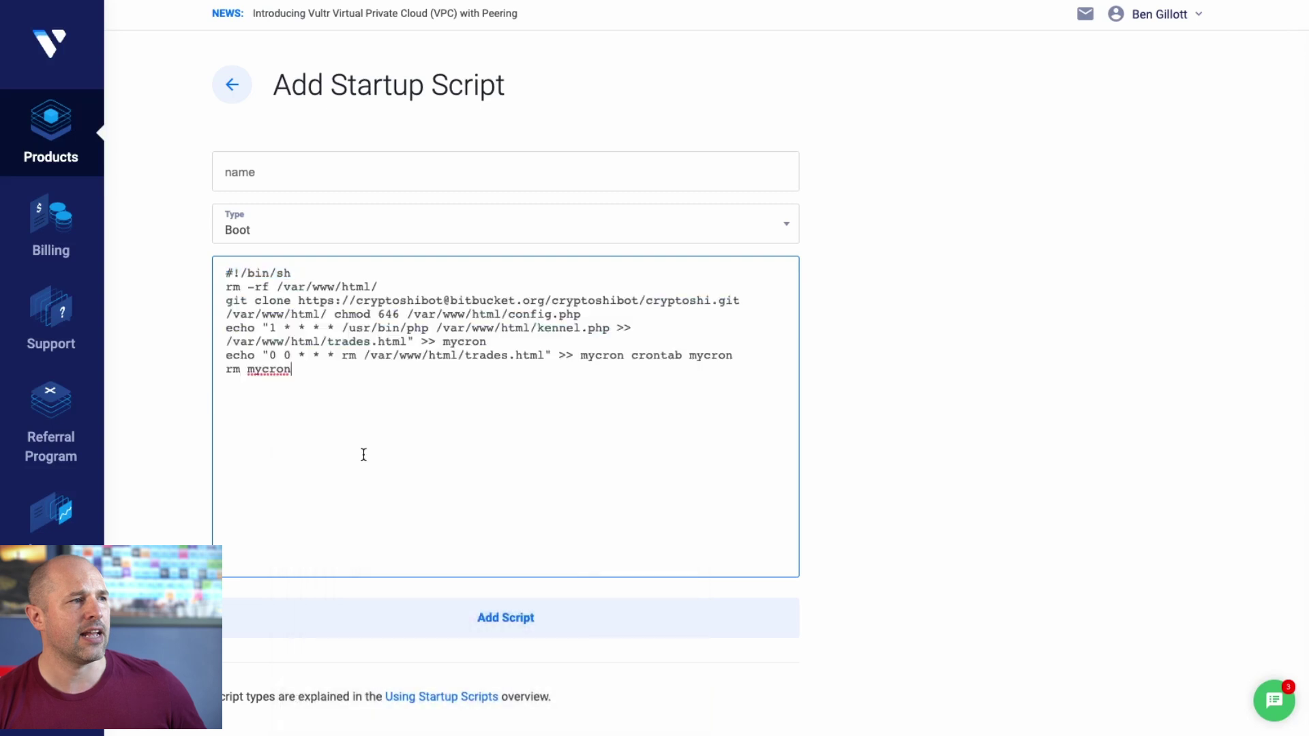
{"action": "left_click", "coordinate": [507, 620]}
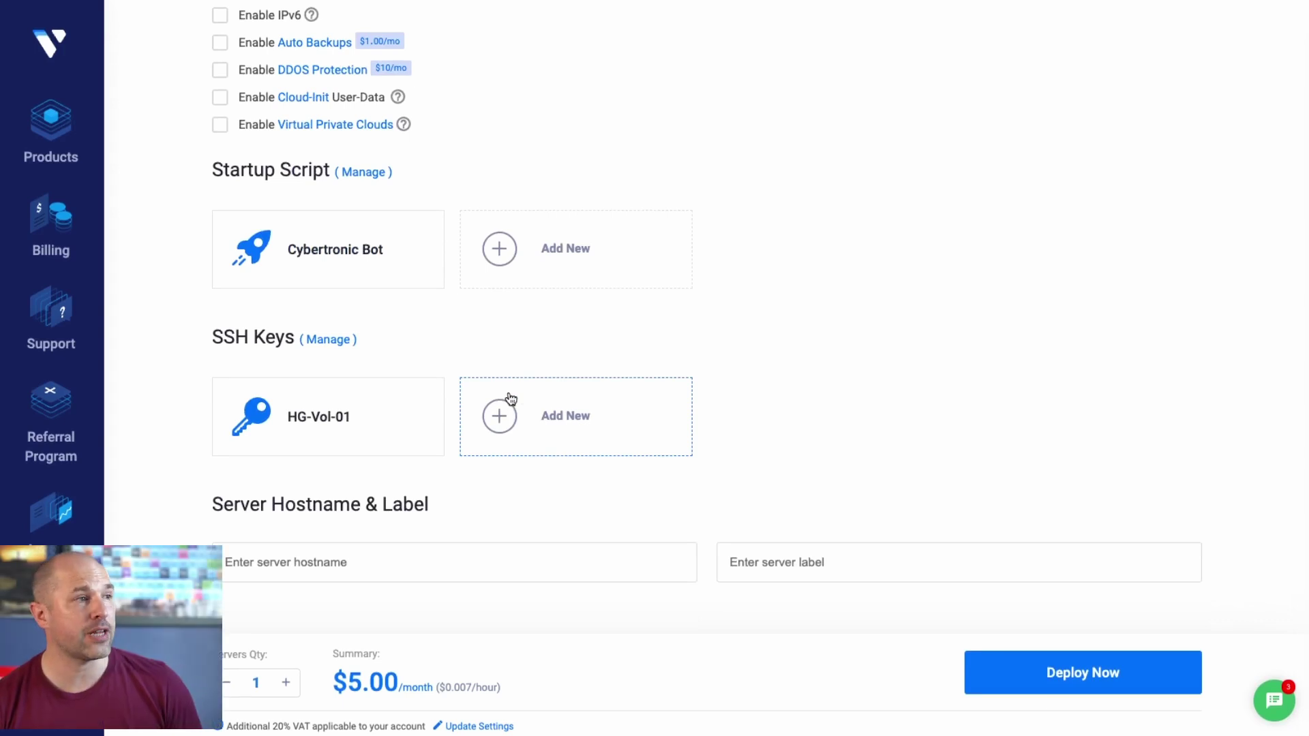
Attach the Cybertronic Bot startup script, set hostname and label to cybermutts, and deploy the Vultr server.
{"action": "left_click", "coordinate": [349, 262]}
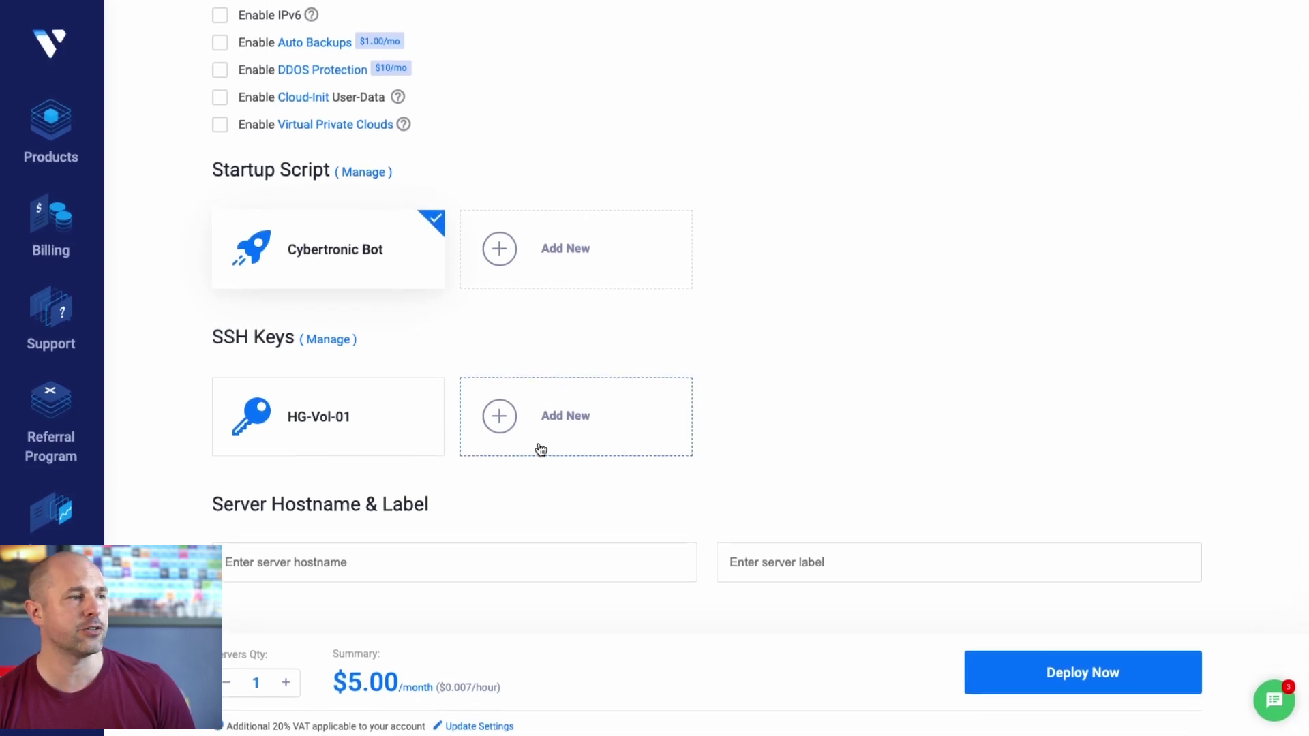
{"action": "left_click", "coordinate": [358, 558]}
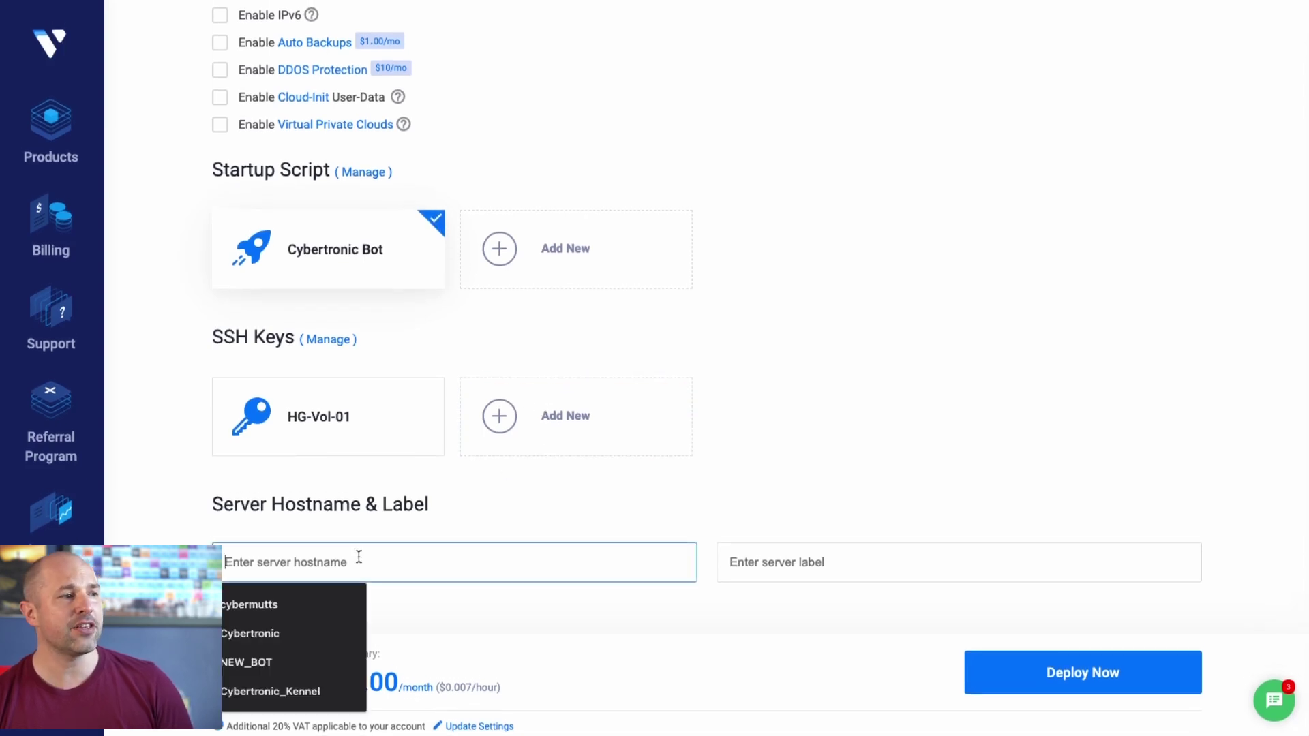
{"action": "left_click", "coordinate": [342, 593]}
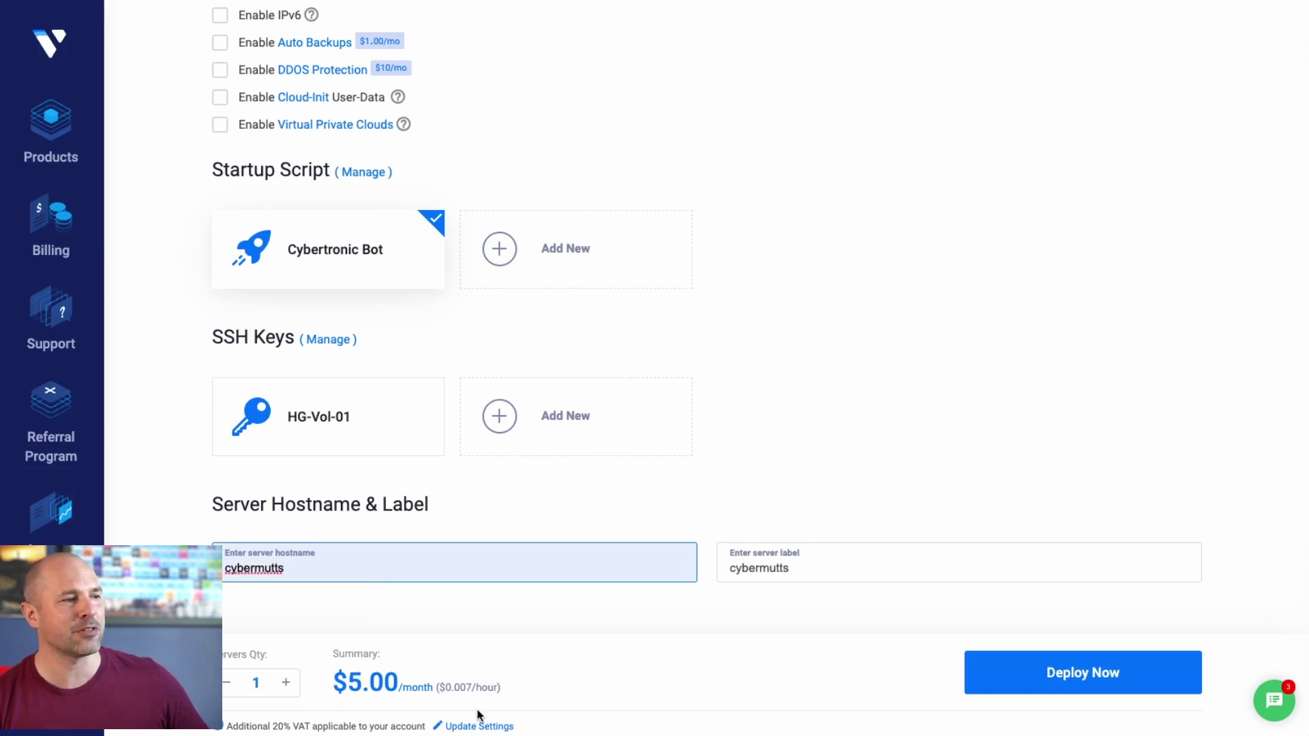
{"action": "left_click", "coordinate": [1097, 682]}
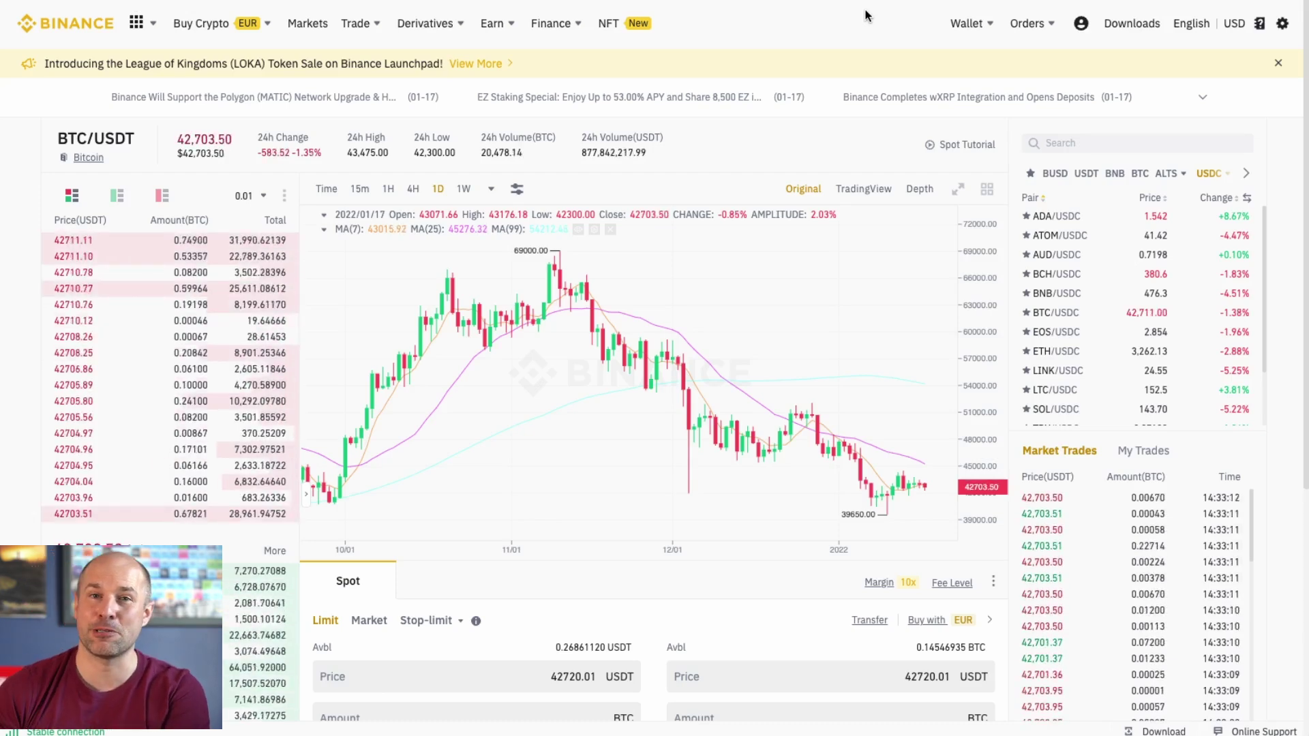
Create a new Binance API key labelled 'bot shop' in API Management and view its restrictions.
{"action": "mouse_move", "coordinate": [1130, 50]}
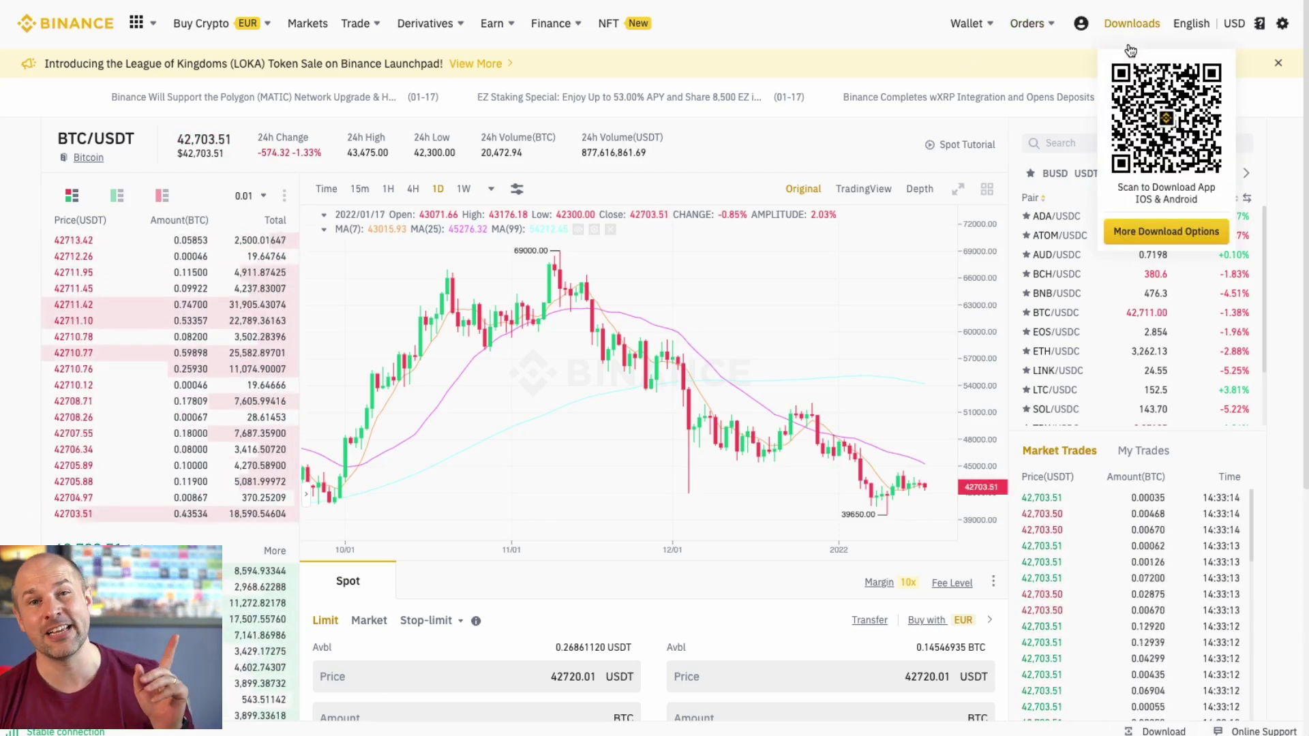
{"action": "mouse_move", "coordinate": [1084, 29]}
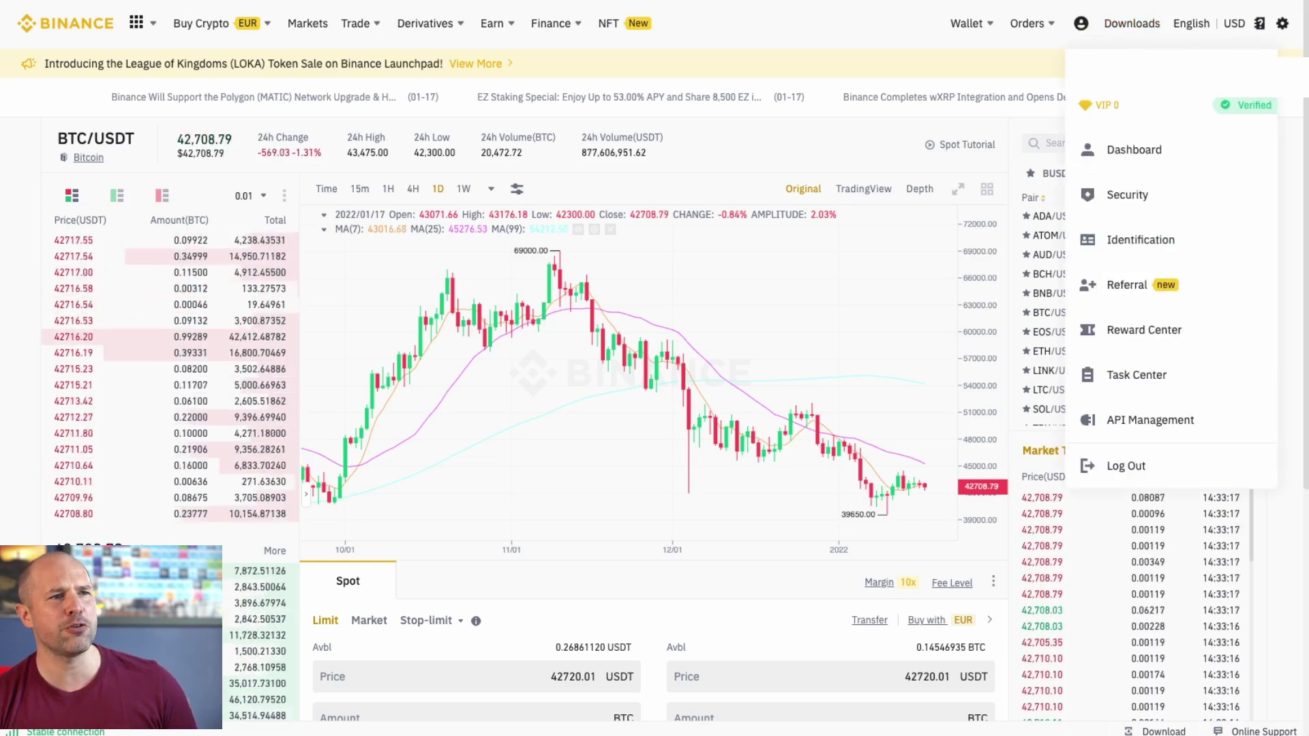
{"action": "left_click", "coordinate": [1146, 434]}
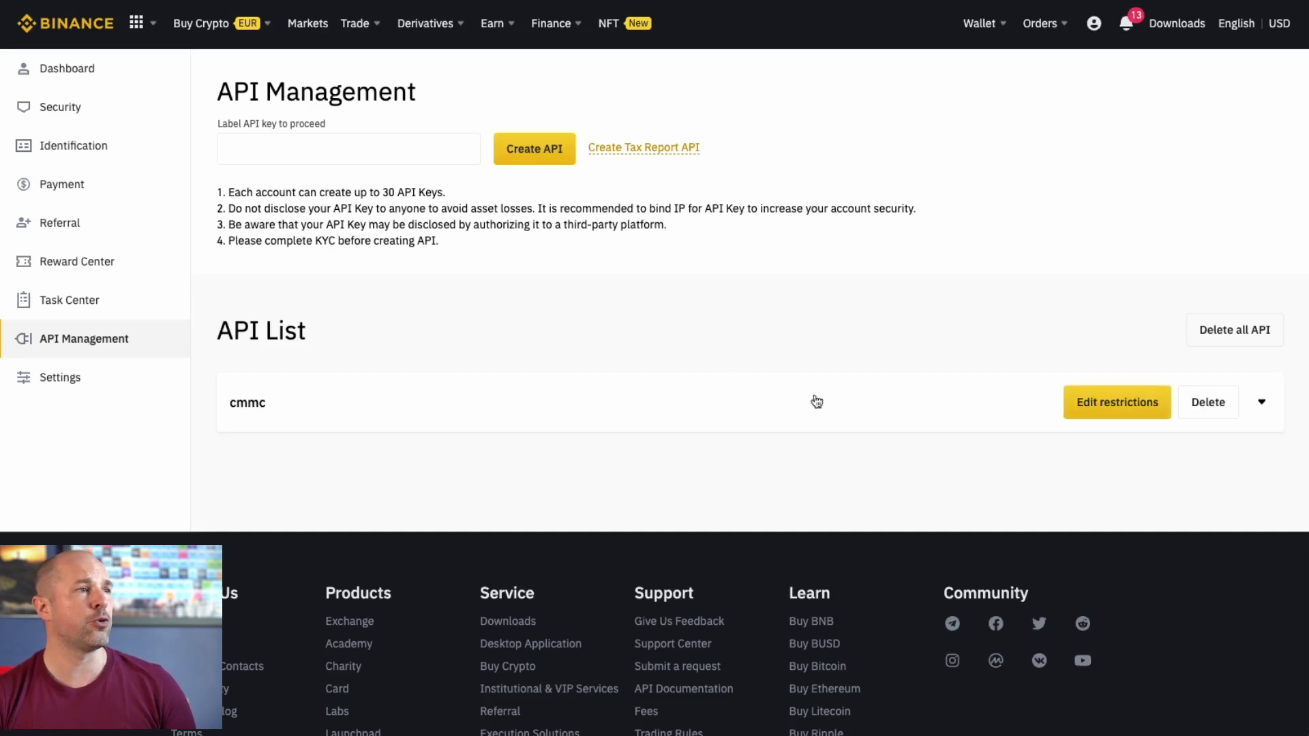
{"action": "left_click", "coordinate": [436, 142]}
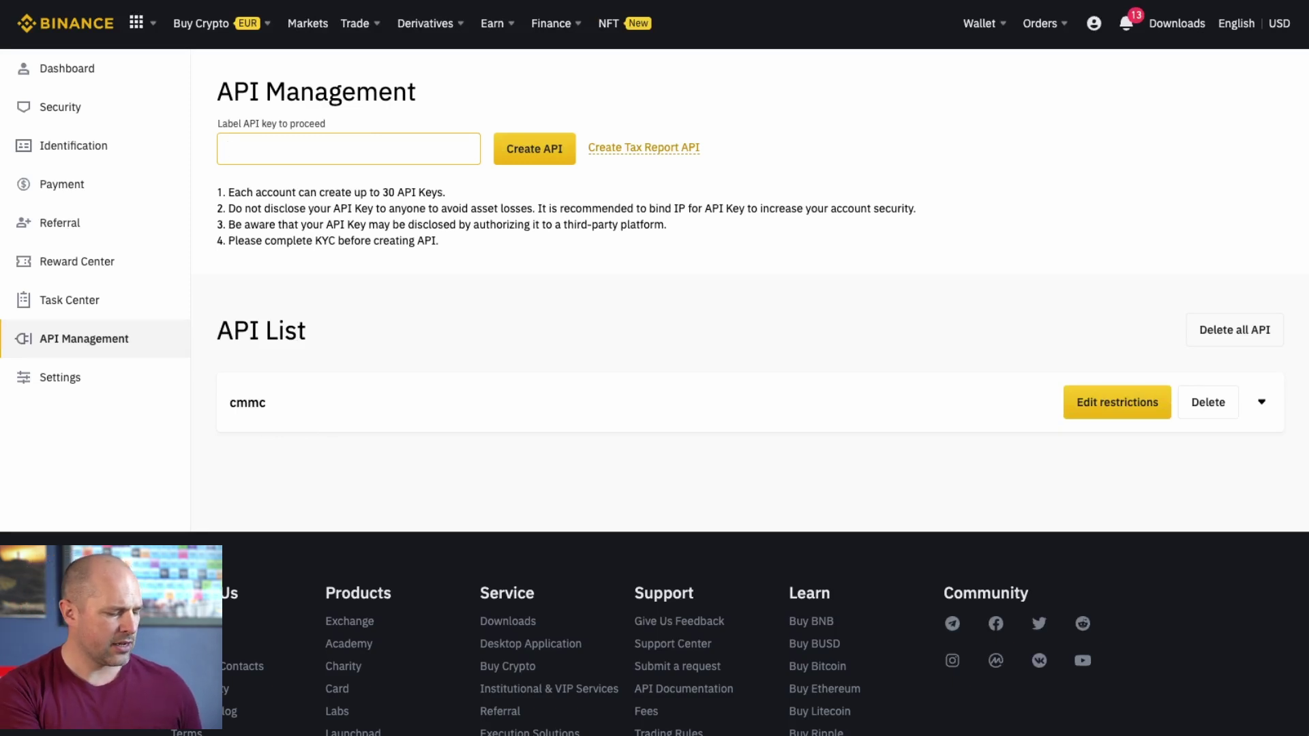
{"action": "type", "text": "bot shop"}
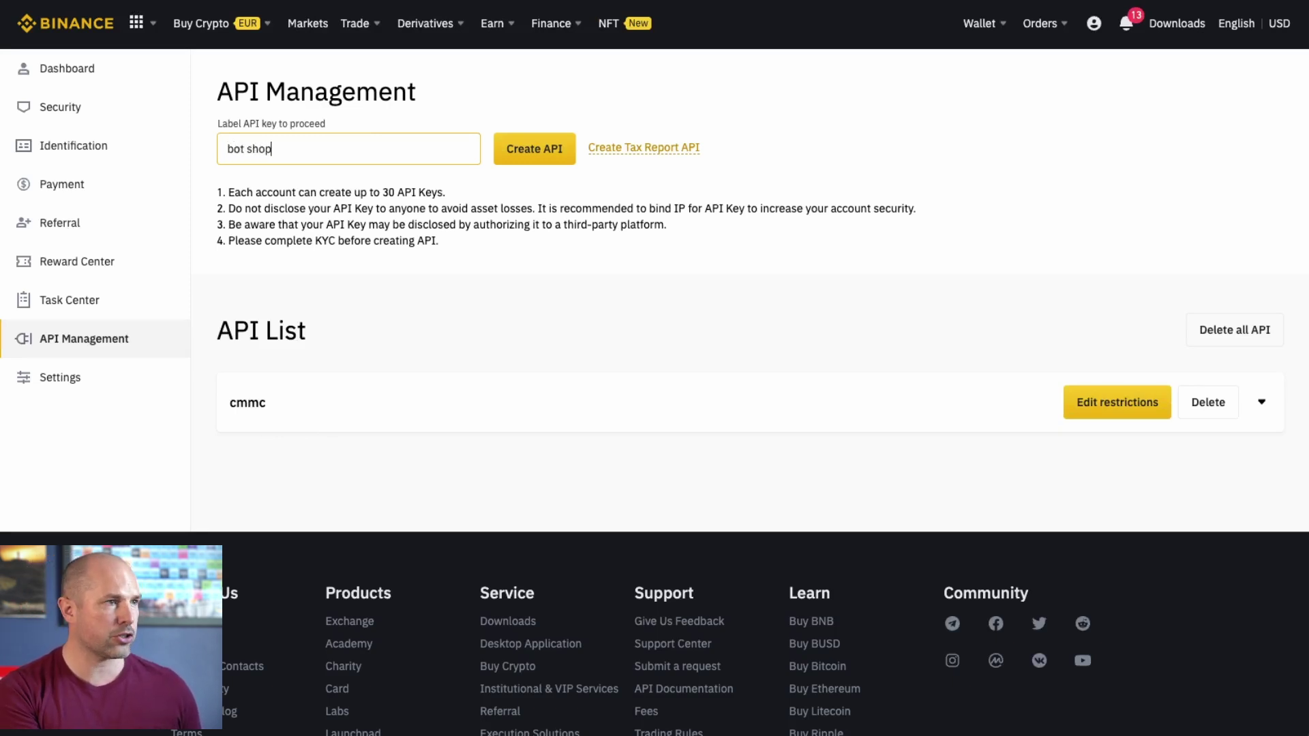
{"action": "left_click", "coordinate": [563, 155]}
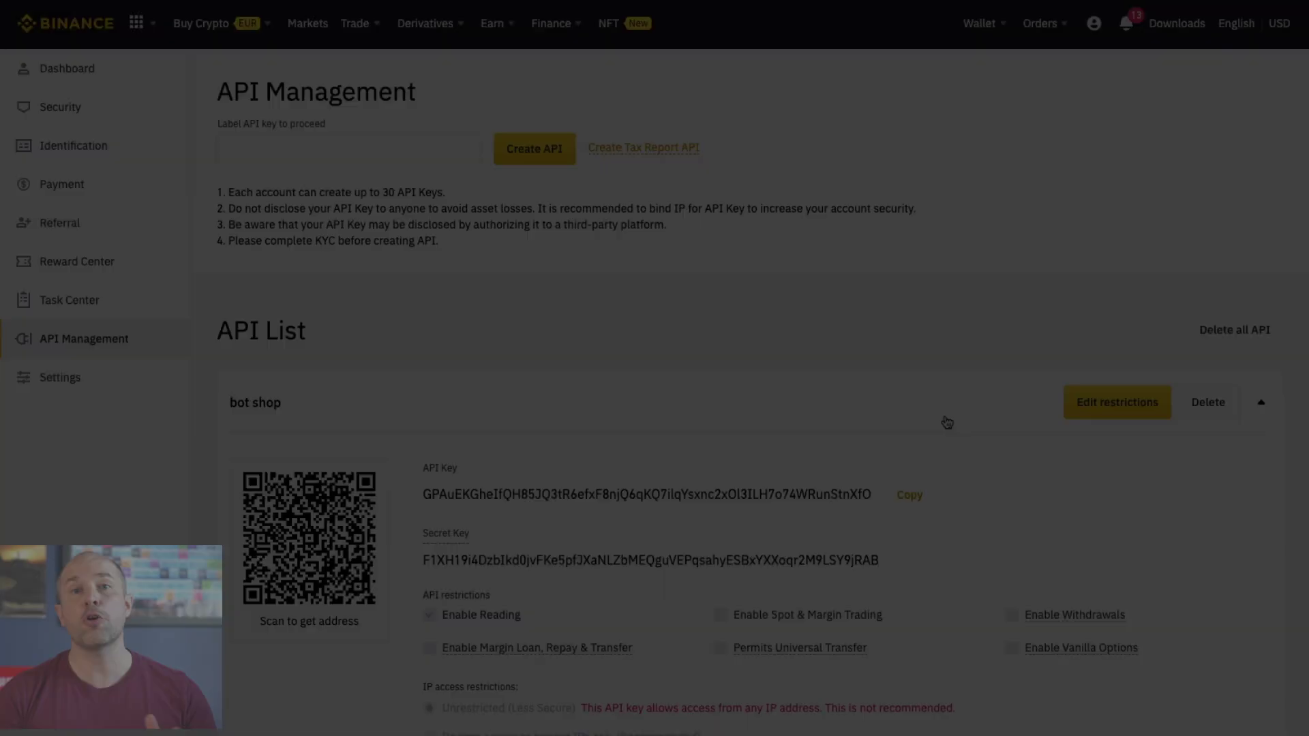
{"action": "scroll", "coordinate": [951, 424], "scroll_direction": "down", "scroll_amount": 3}
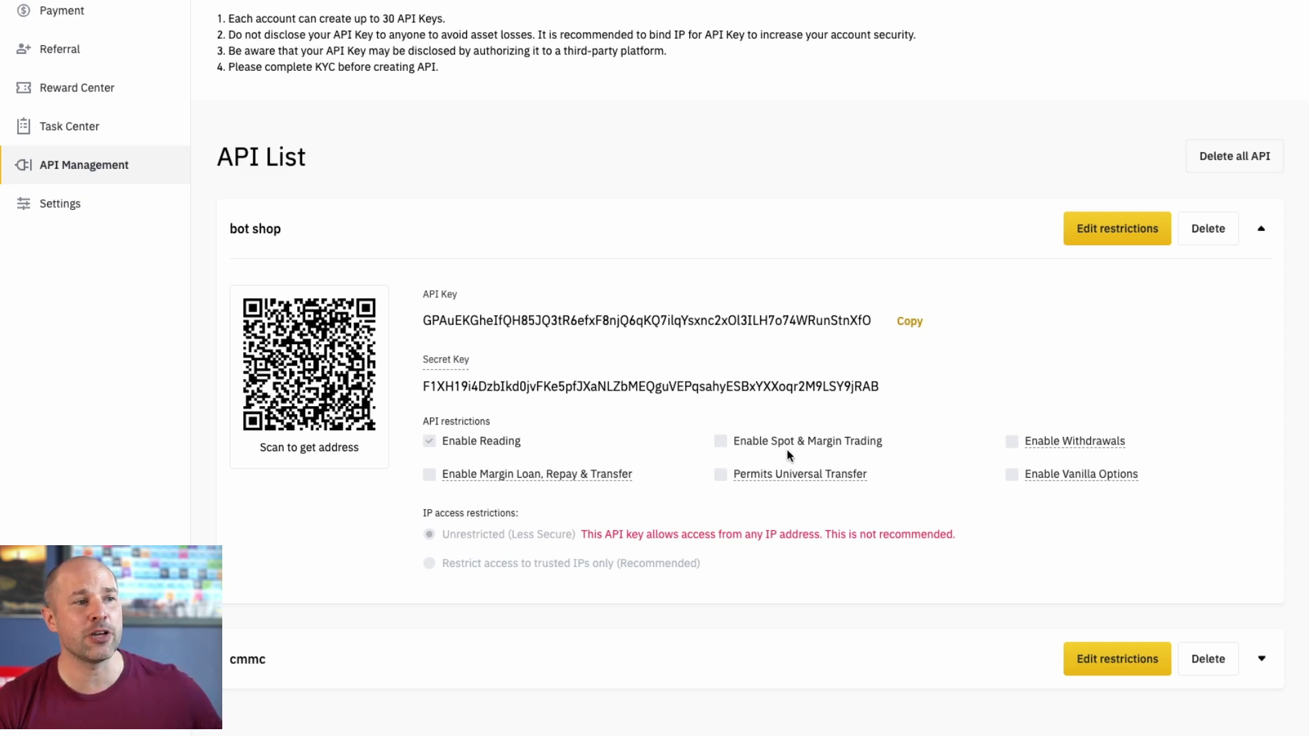
Enable Spot & Margin Trading on the bot shop key and limit access to trusted IPs.
{"action": "left_click", "coordinate": [1099, 234]}
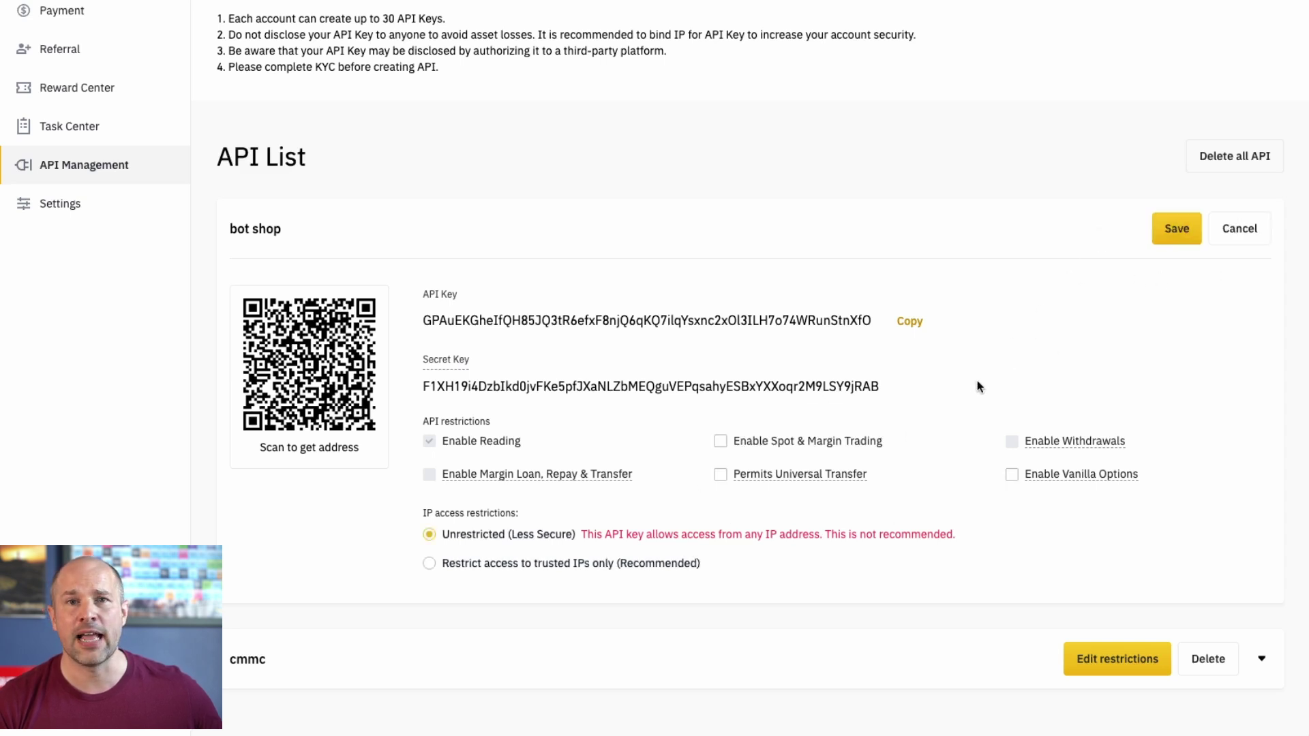
{"action": "left_click", "coordinate": [722, 443]}
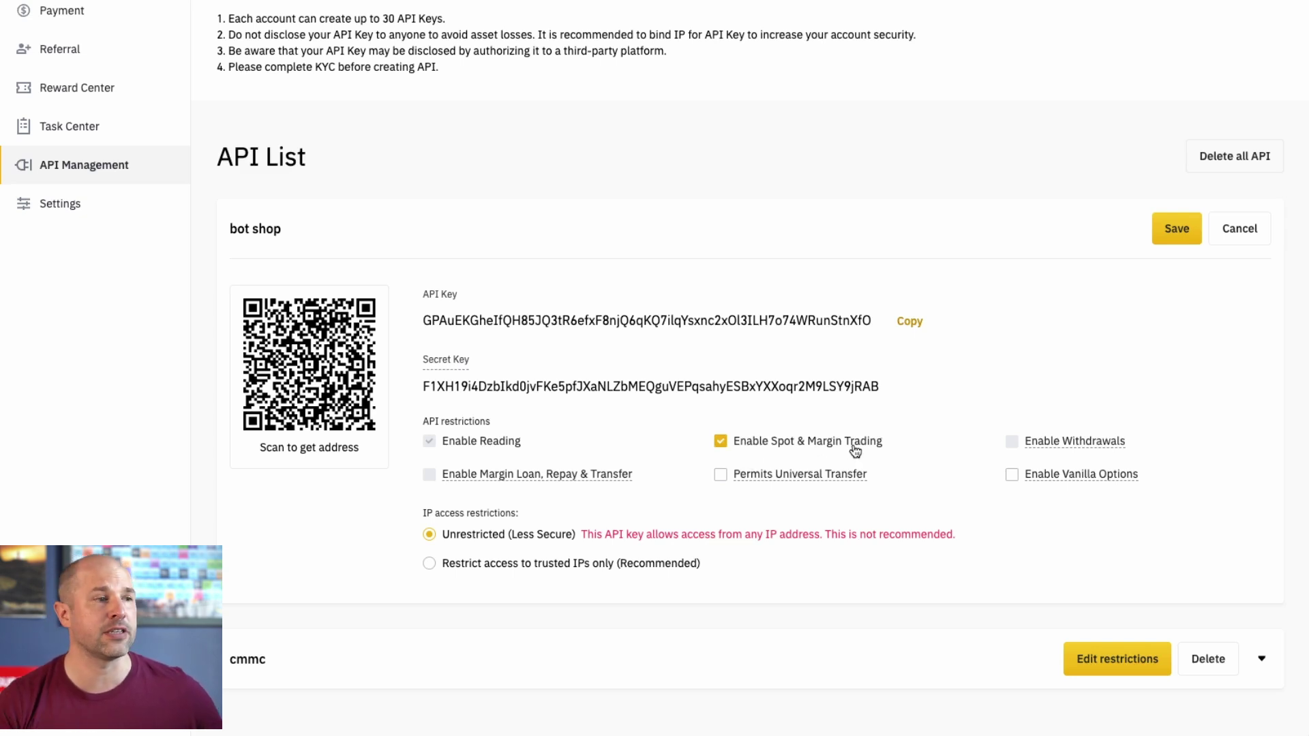
{"action": "left_click", "coordinate": [430, 564]}
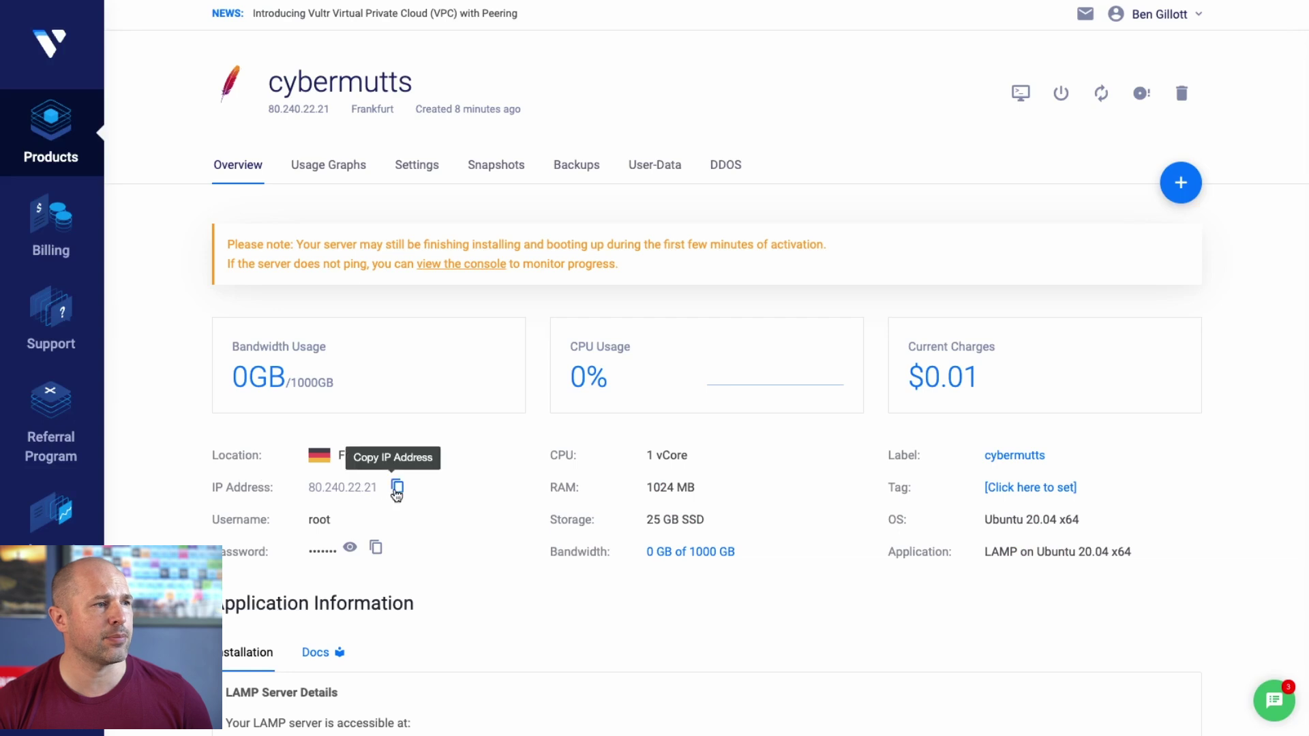
Add the kennel server IP 80.240.22.21 as a trusted IP and save the key's restrictions.
{"action": "left_click", "coordinate": [396, 486]}
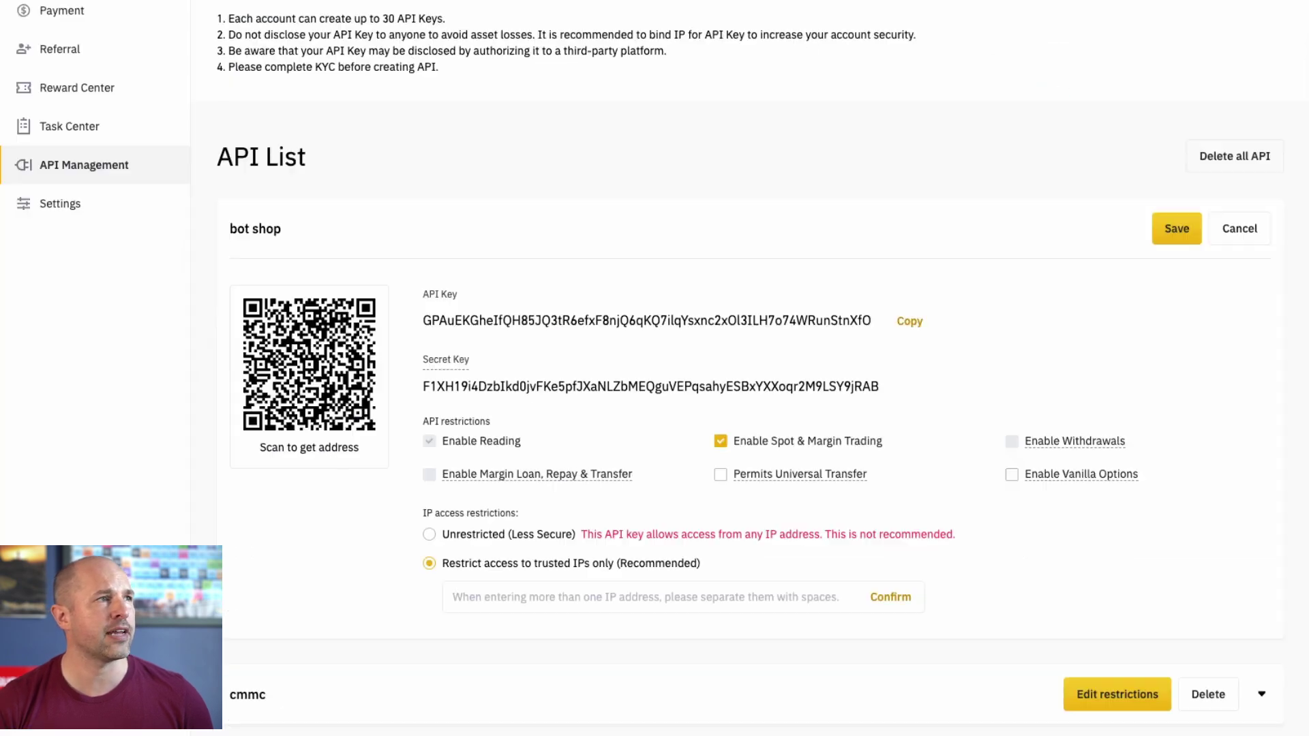
{"action": "left_click", "coordinate": [547, 599]}
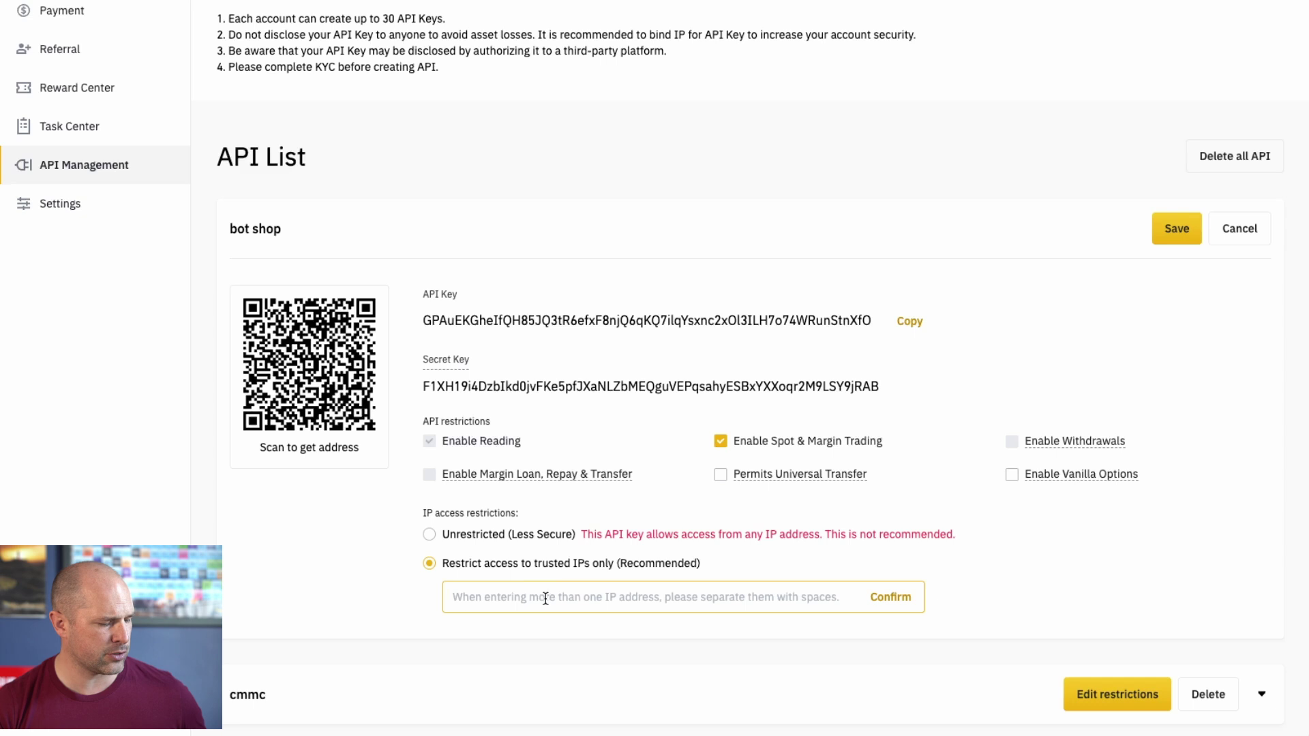
{"action": "key", "text": "ctrl+v"}
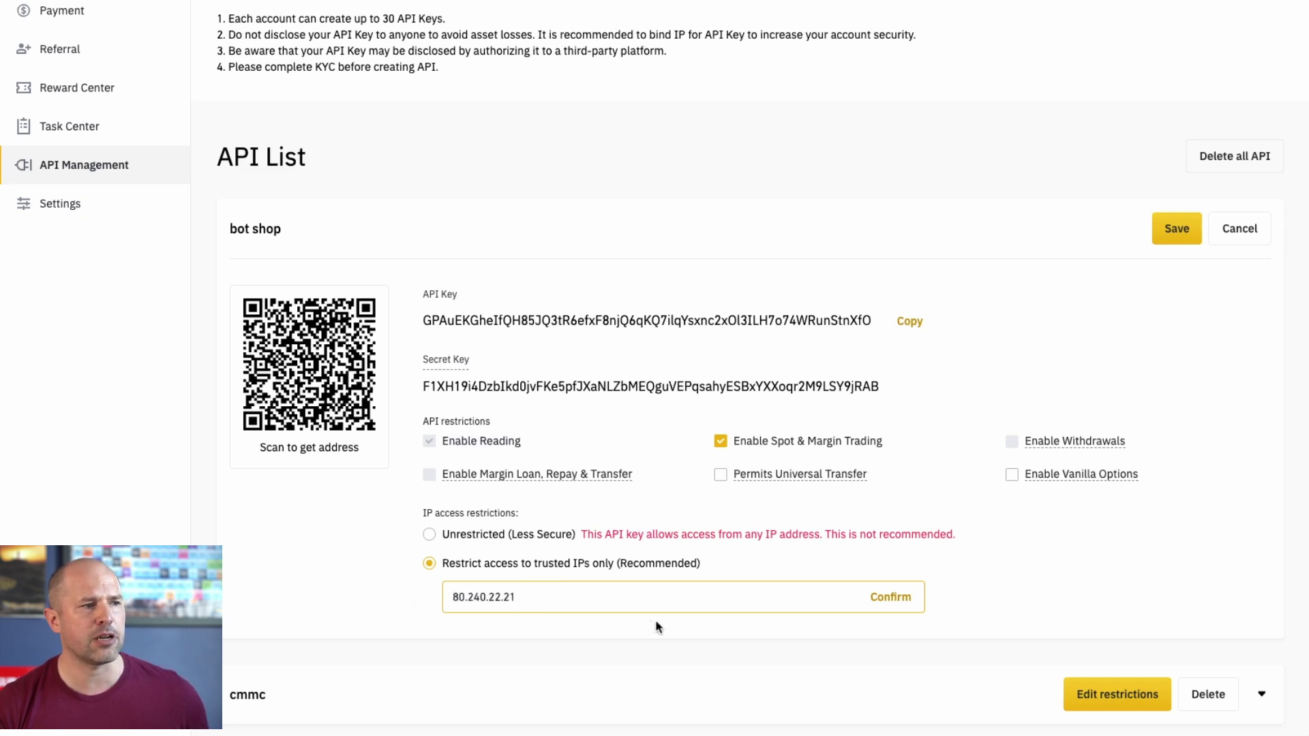
{"action": "left_click", "coordinate": [884, 598]}
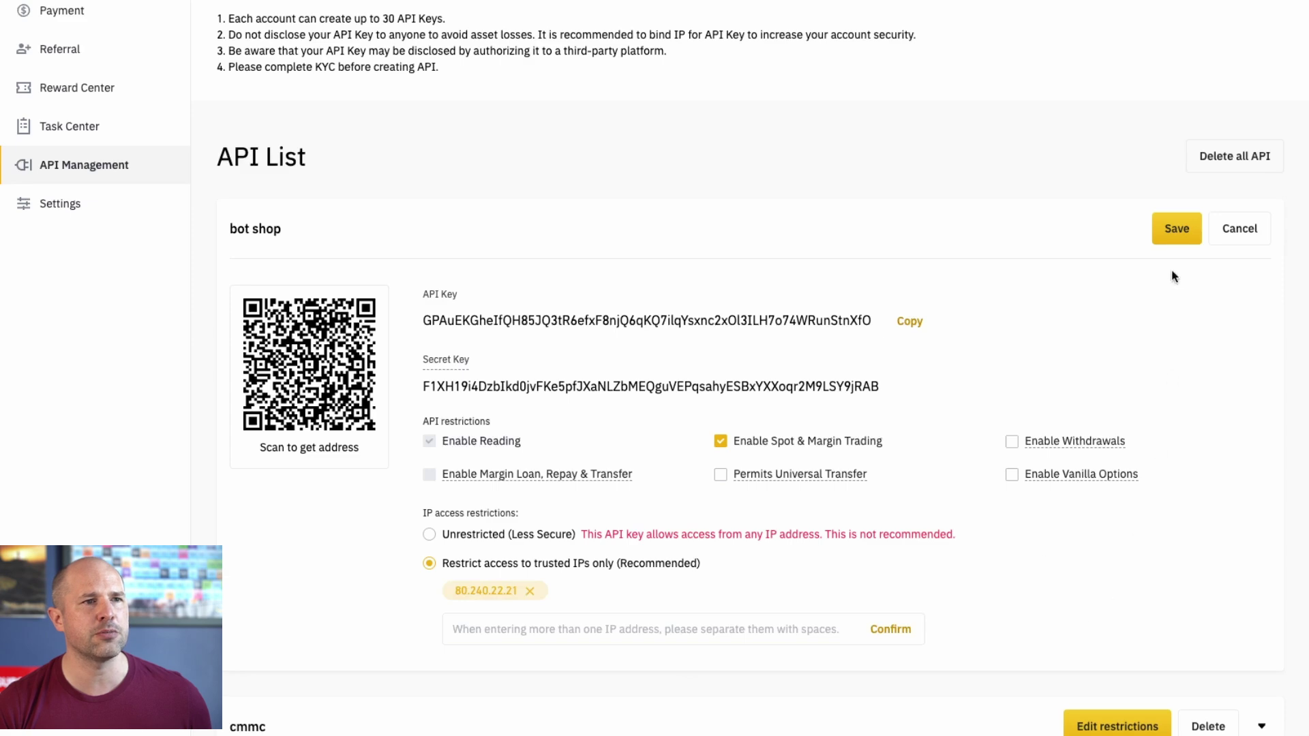
{"action": "left_click", "coordinate": [1170, 229]}
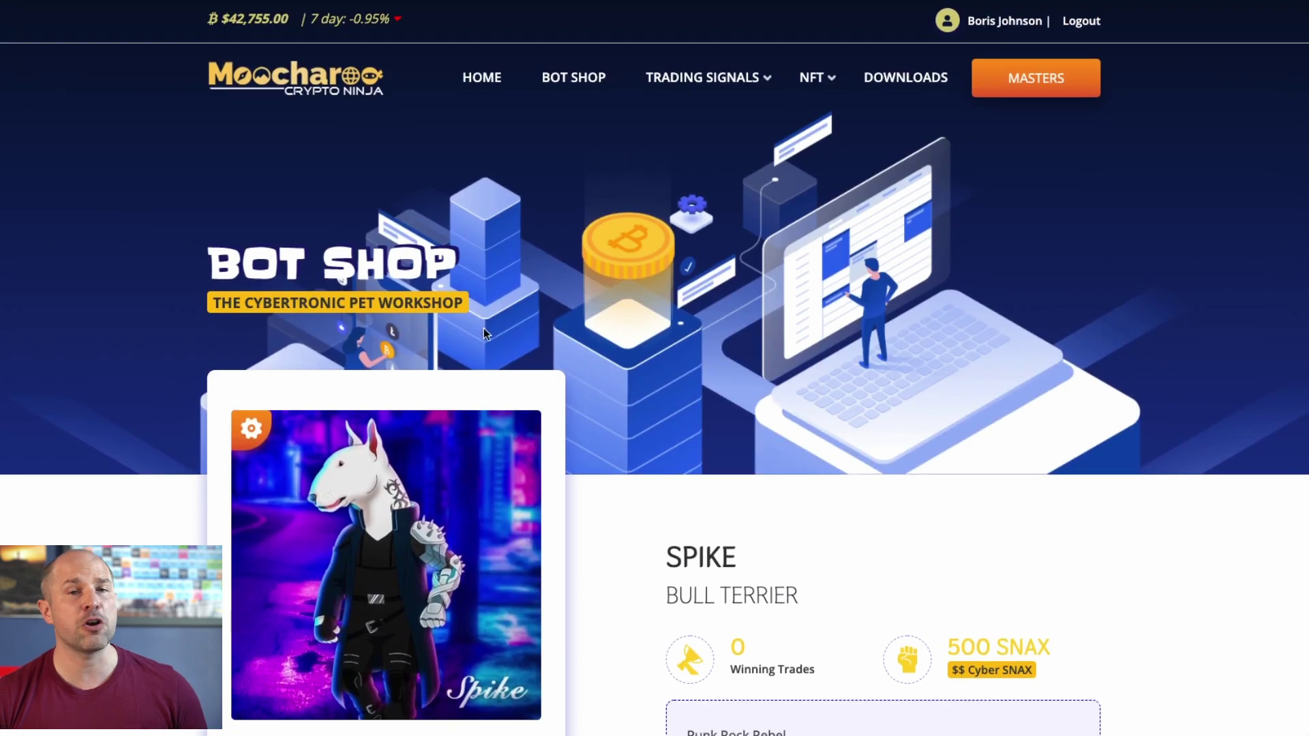
Paste 80.240.22.21 into the kennel IP field and generate a new tracking chip.
{"action": "scroll", "coordinate": [496, 366], "scroll_direction": "down", "scroll_amount": 4}
{"action": "scroll", "coordinate": [497, 366], "scroll_direction": "down", "scroll_amount": 10}
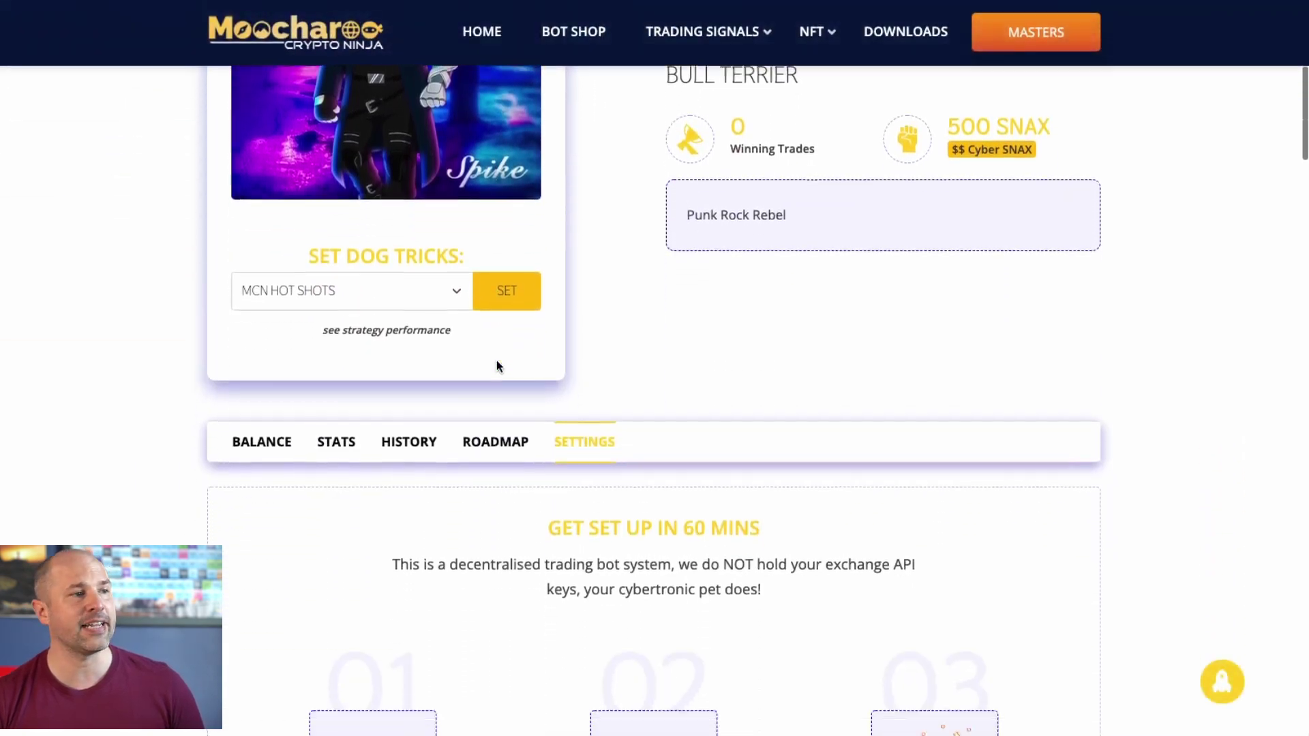
{"action": "scroll", "coordinate": [497, 366], "scroll_direction": "down", "scroll_amount": 5}
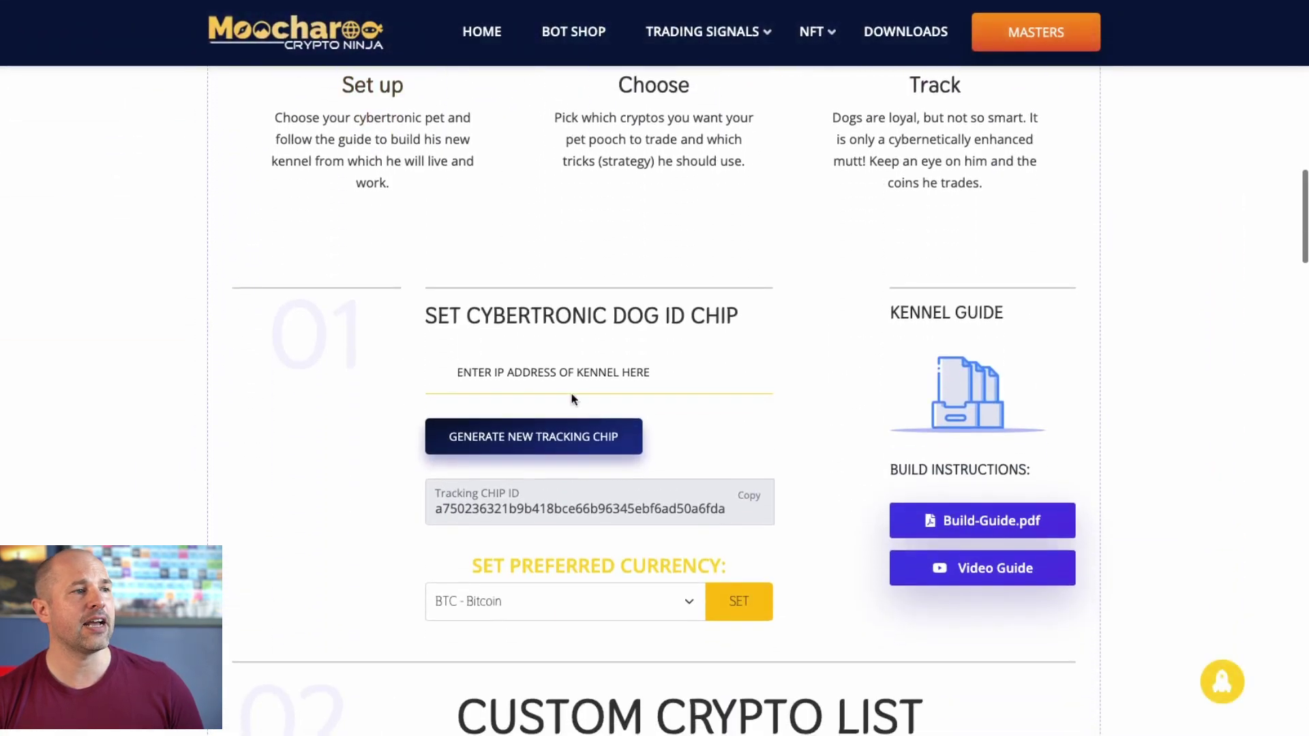
{"action": "left_click", "coordinate": [478, 379]}
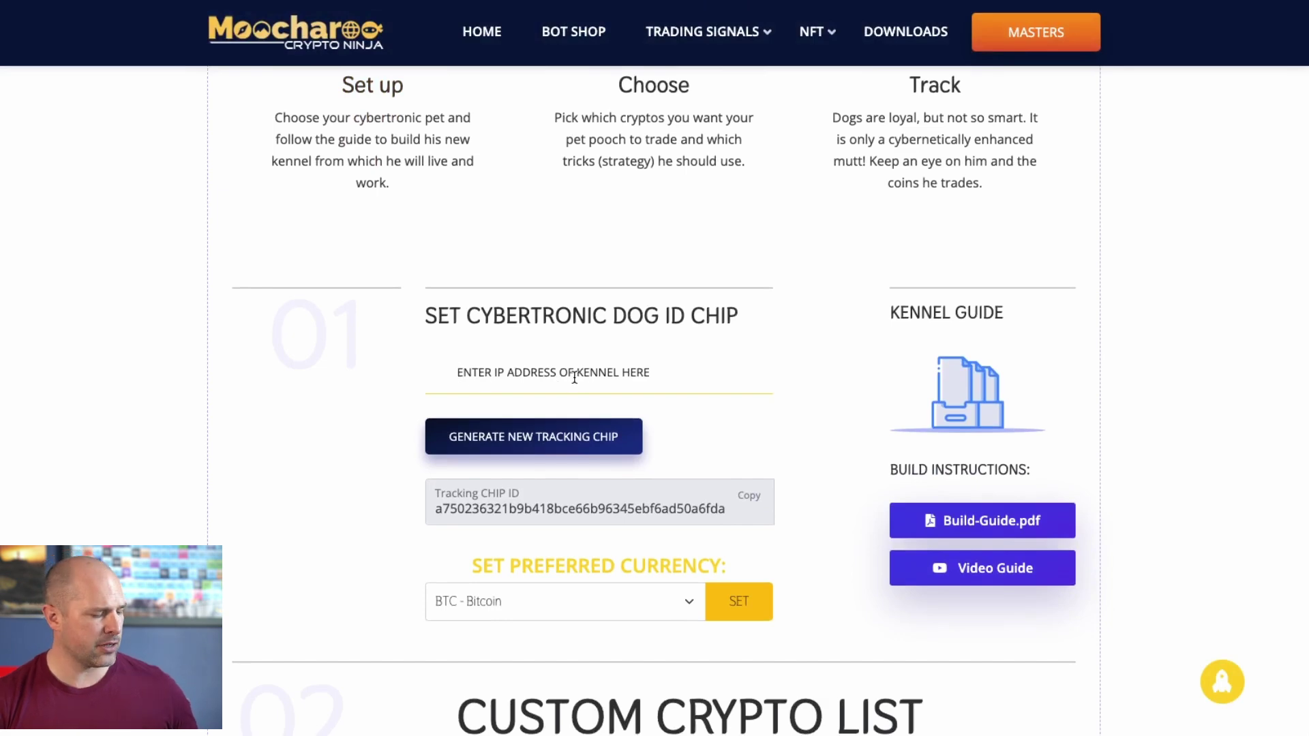
{"action": "key", "text": "ctrl+v"}
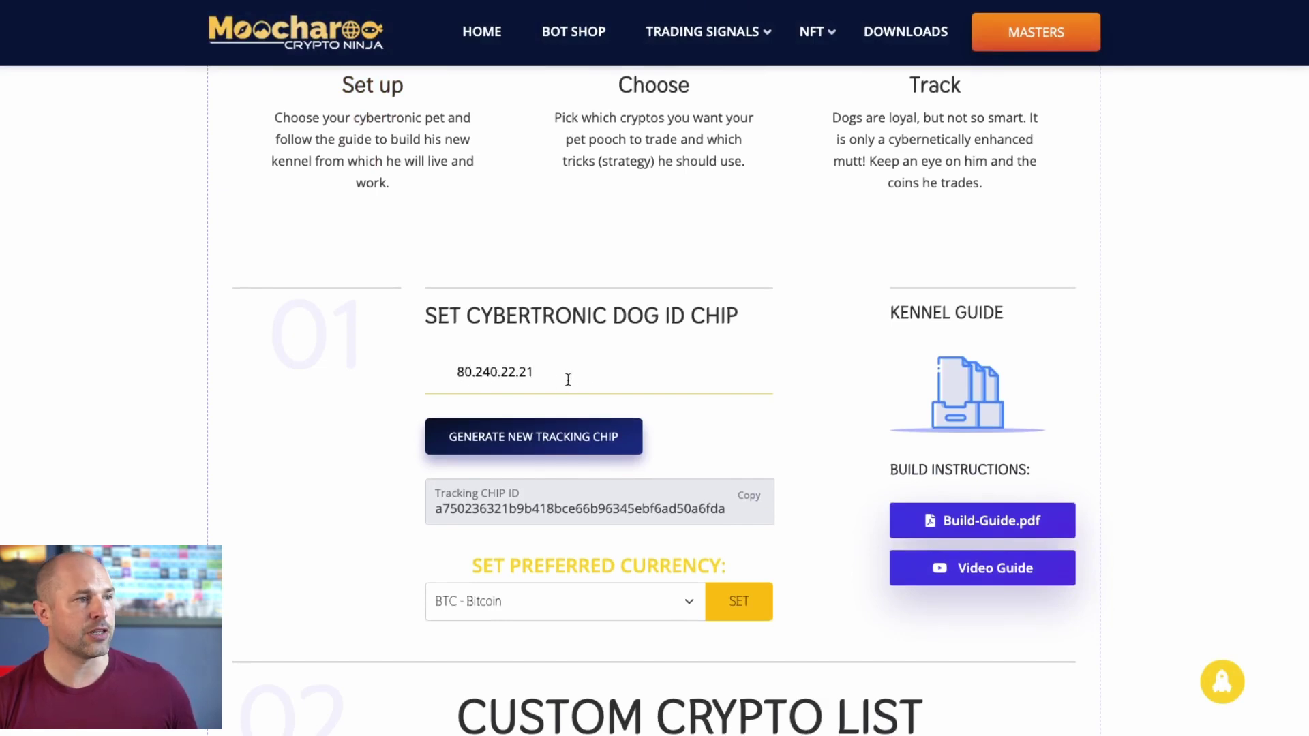
{"action": "left_click", "coordinate": [568, 437]}
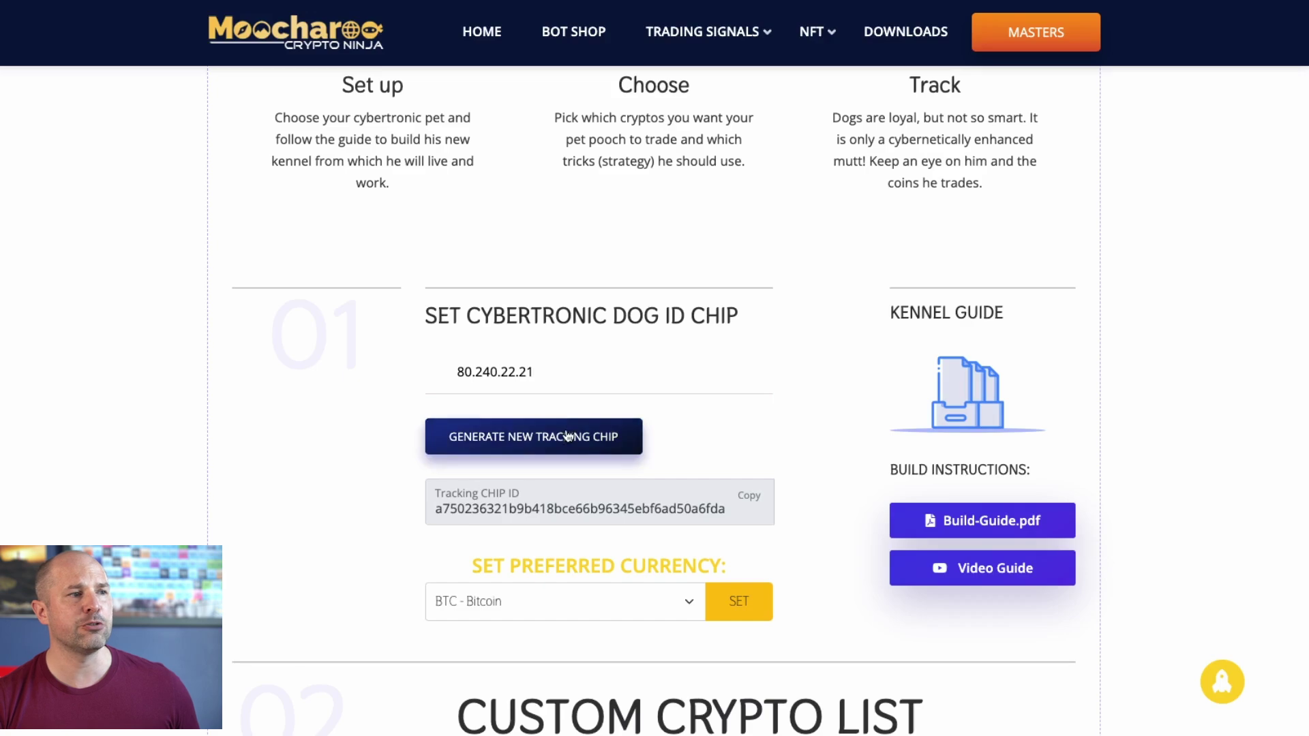
{"action": "left_click", "coordinate": [568, 440]}
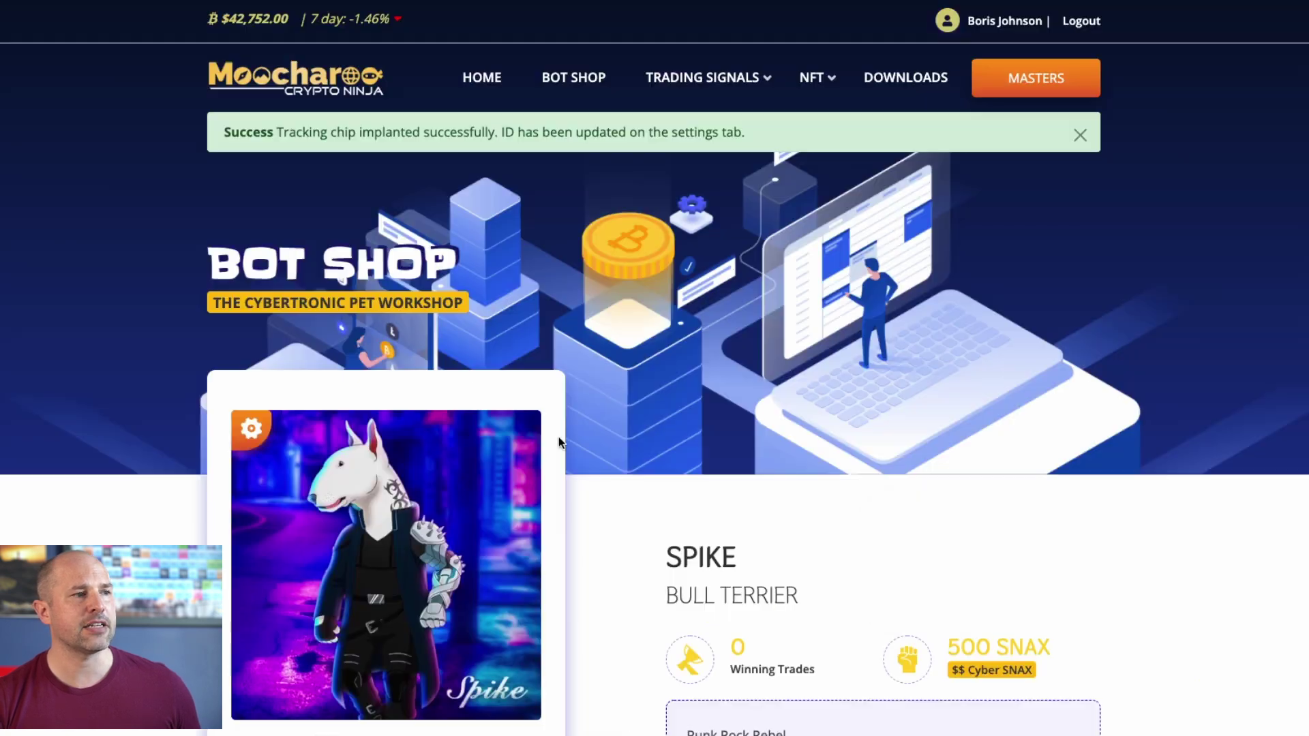
Copy the new tracking chip ID from the bot settings.
{"action": "scroll", "coordinate": [626, 322], "scroll_direction": "down", "scroll_amount": 10}
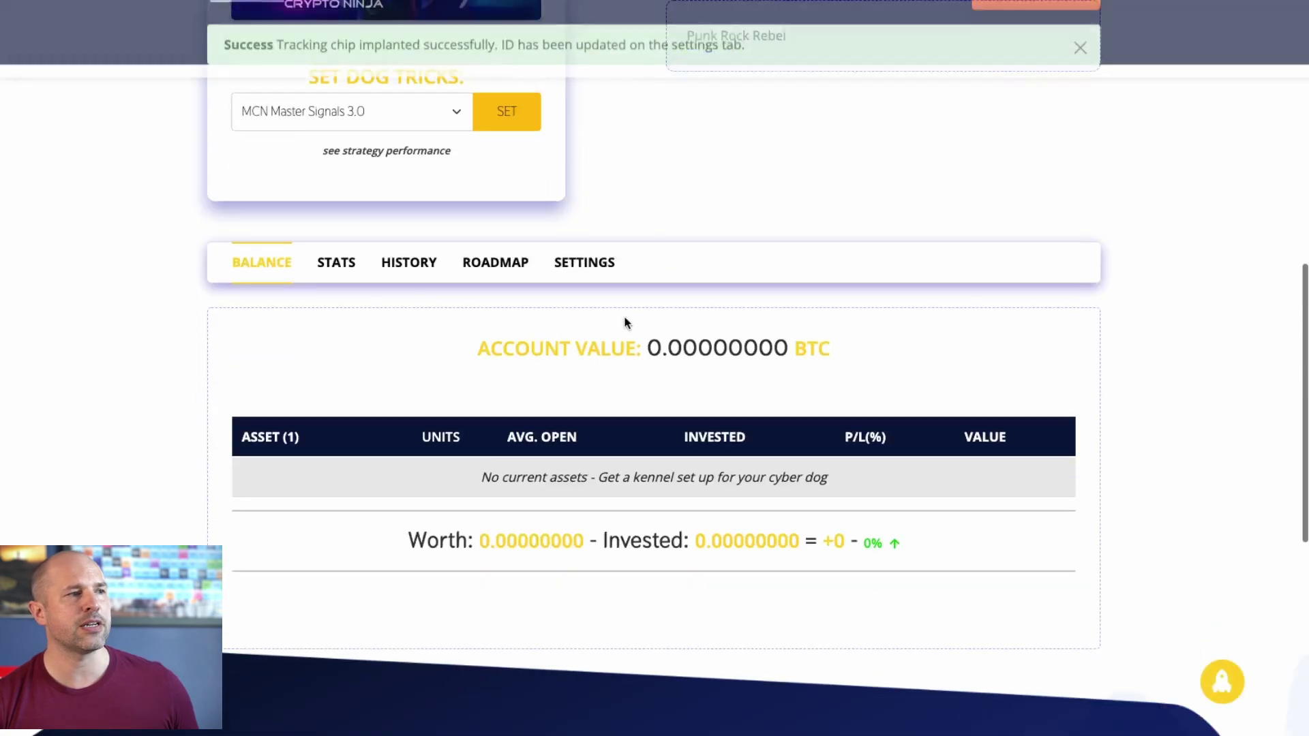
{"action": "left_click", "coordinate": [602, 263]}
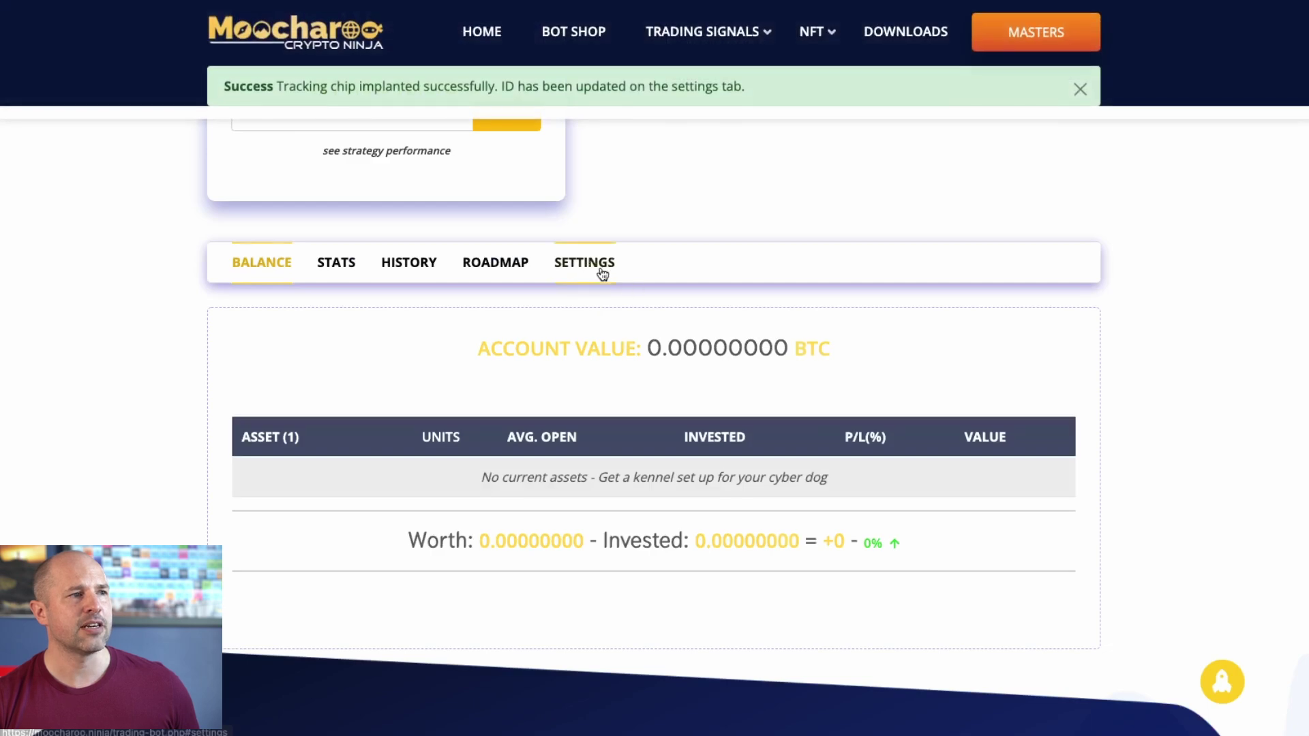
{"action": "scroll", "coordinate": [728, 317], "scroll_direction": "down", "scroll_amount": 6}
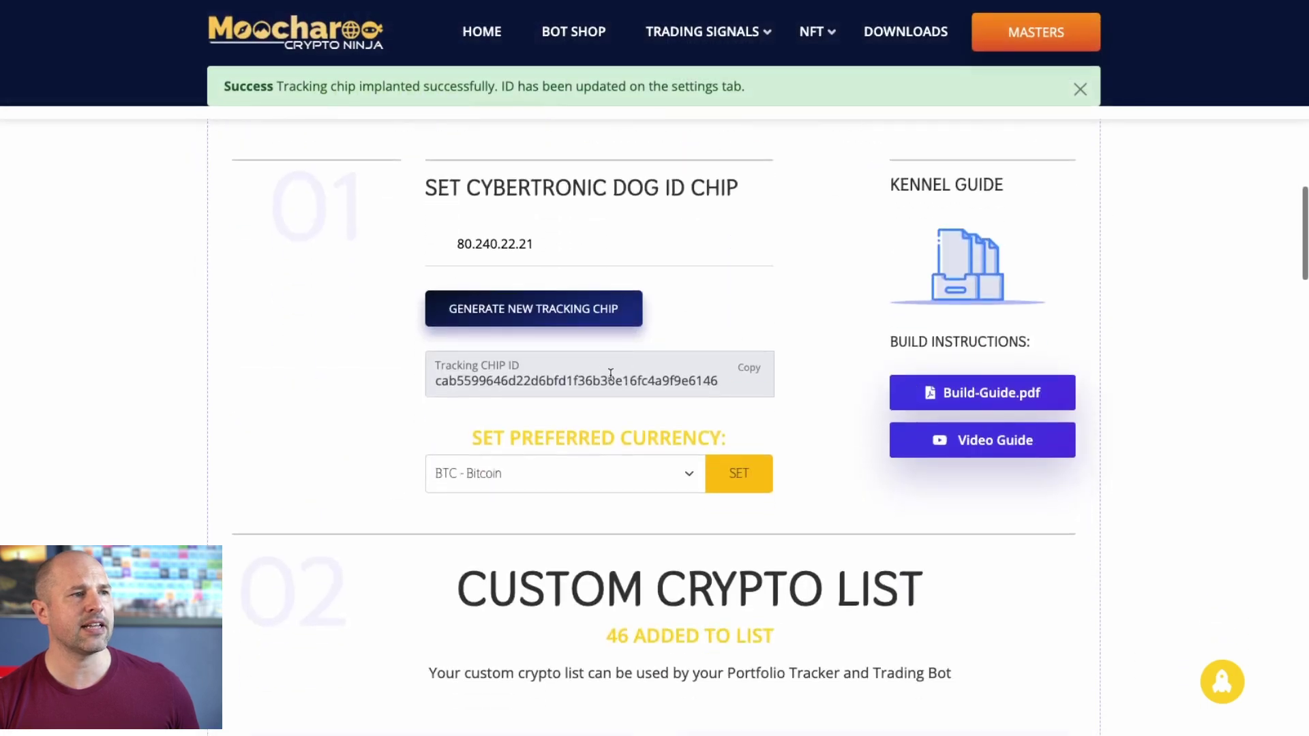
{"action": "left_click", "coordinate": [748, 369]}
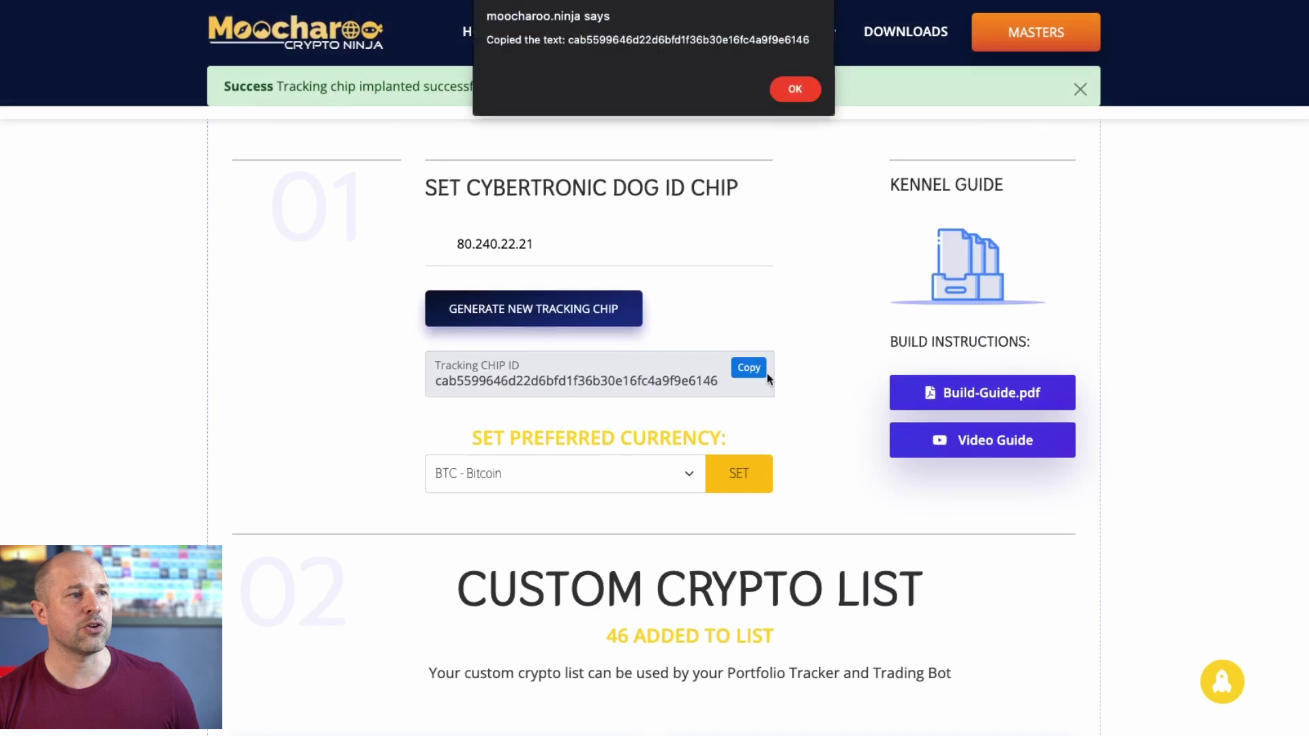
{"action": "left_click", "coordinate": [805, 94]}
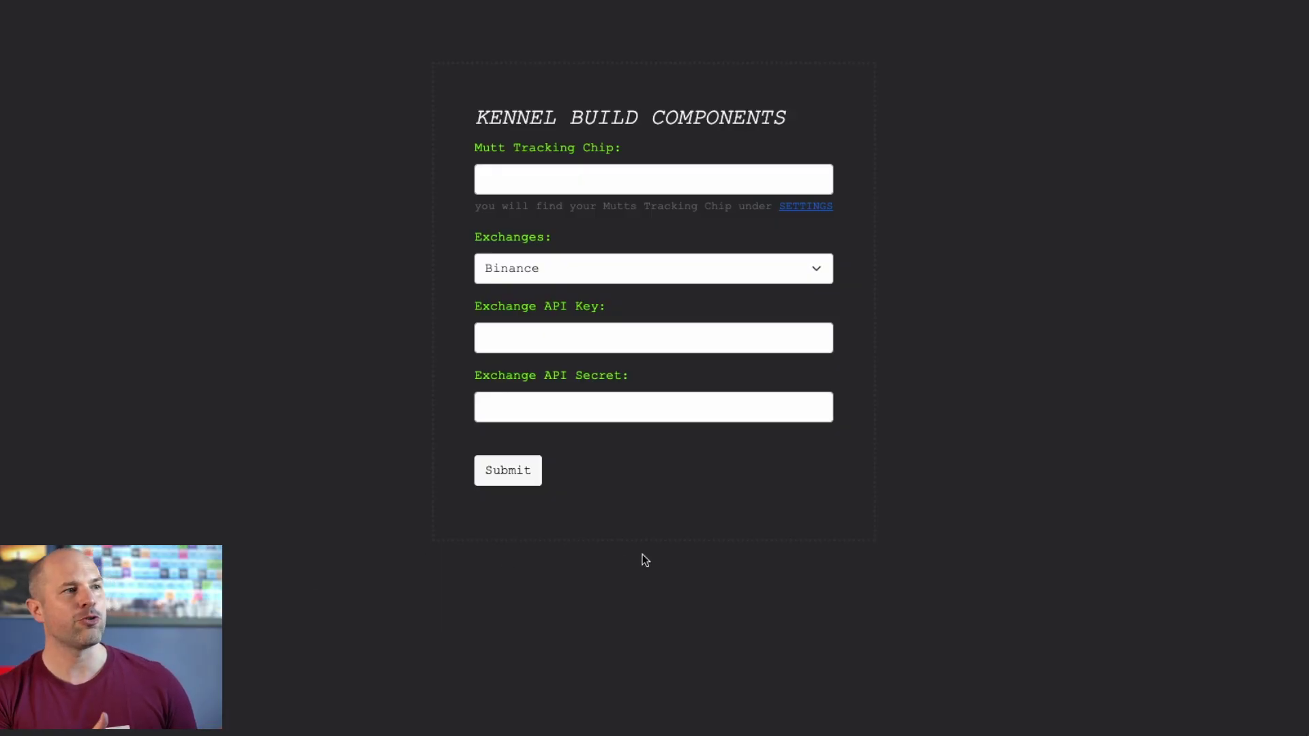
Enter the copied chip ID in Mutt Tracking Chip and submit the Binance kennel build.
{"action": "left_click", "coordinate": [604, 182]}
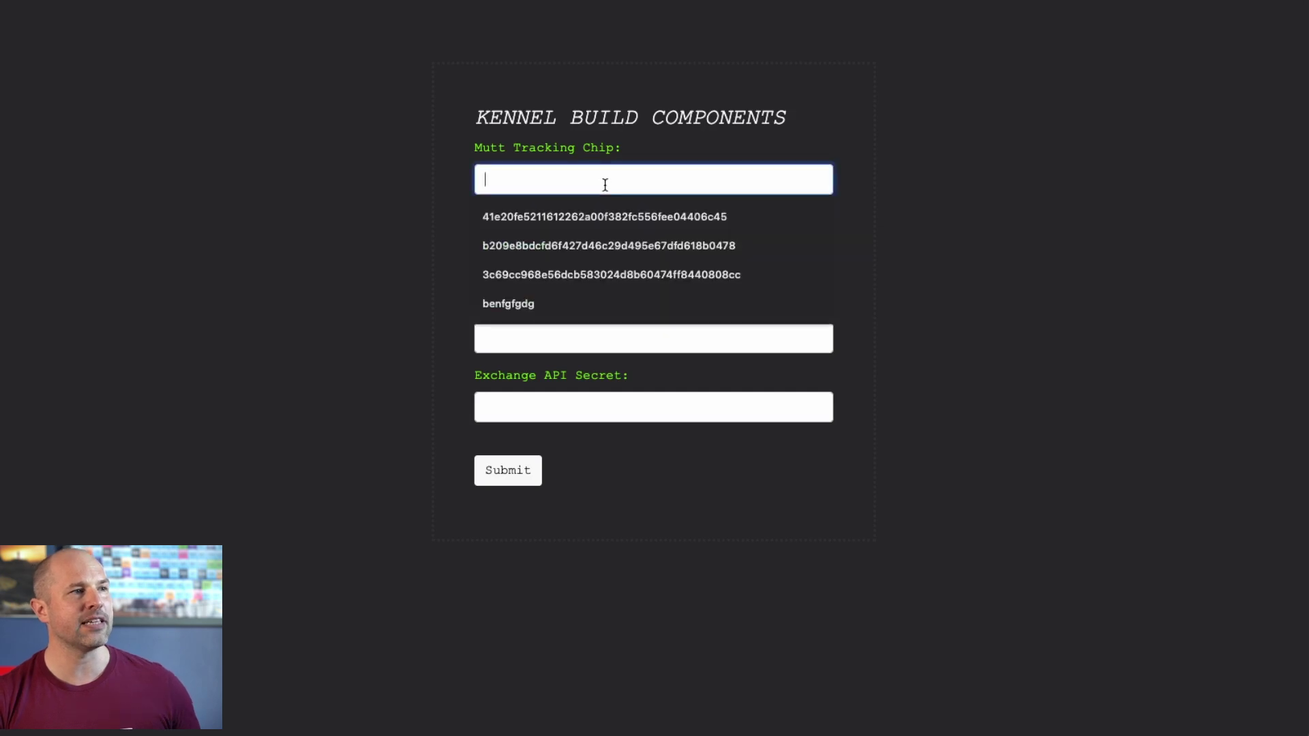
{"action": "key", "text": "super+v"}
{"action": "left_click", "coordinate": [915, 202]}
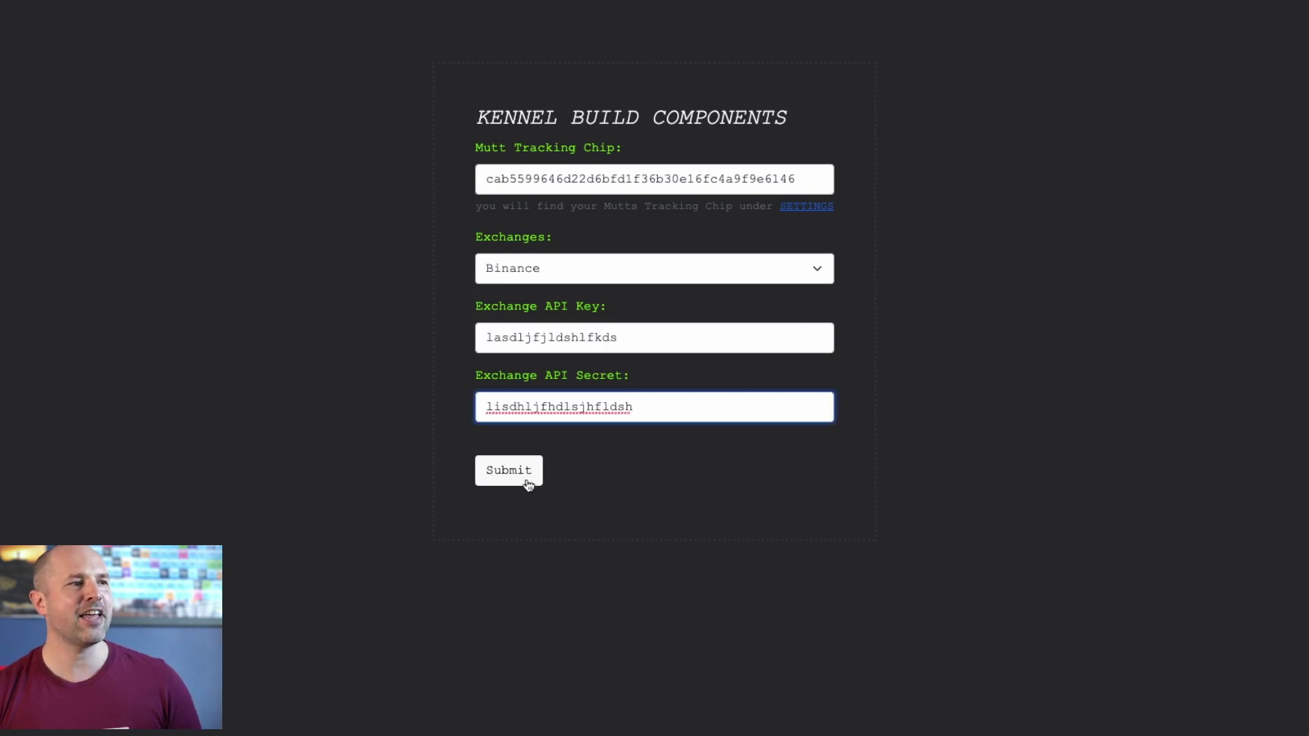
{"action": "left_click", "coordinate": [526, 472]}
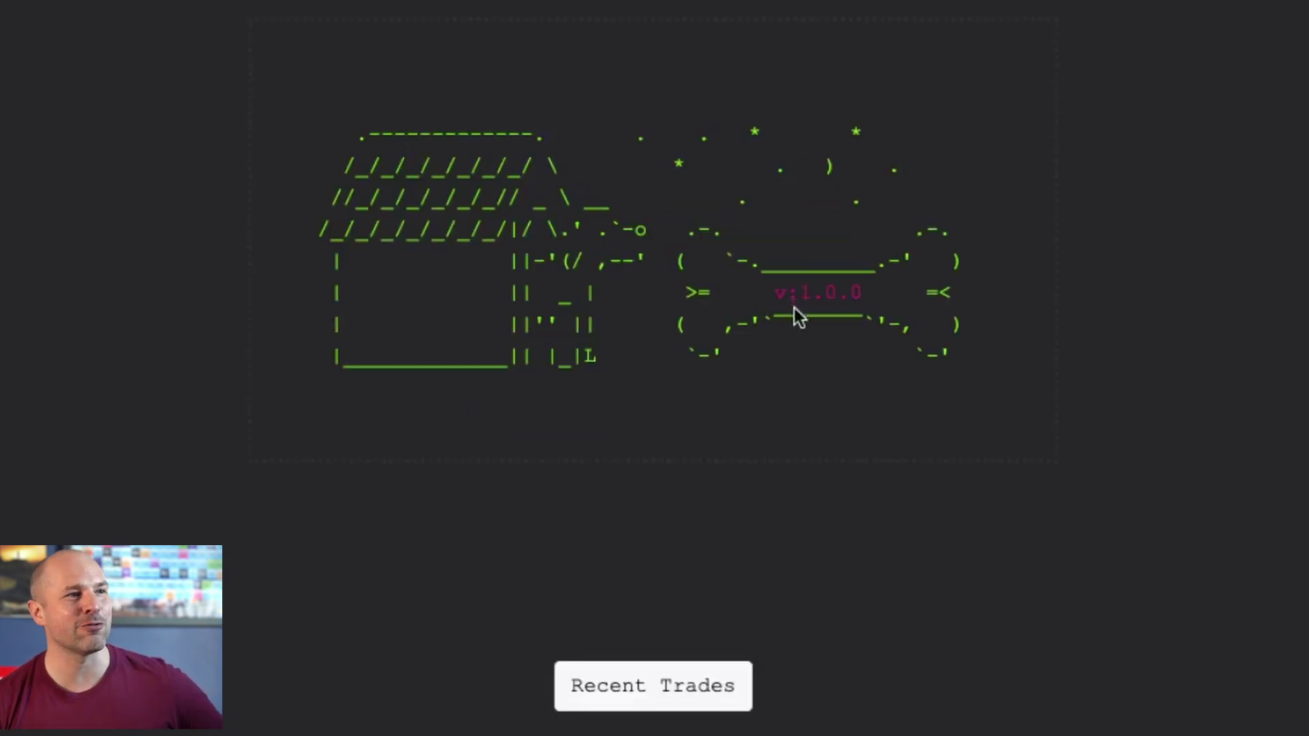
Open the kennel's Recent Trades page with BTC, BNB and EGLD balances and no trades.
{"action": "left_click_drag", "start_coordinate": [793, 293], "coordinate": [882, 295]}
{"action": "left_click", "coordinate": [1049, 345]}
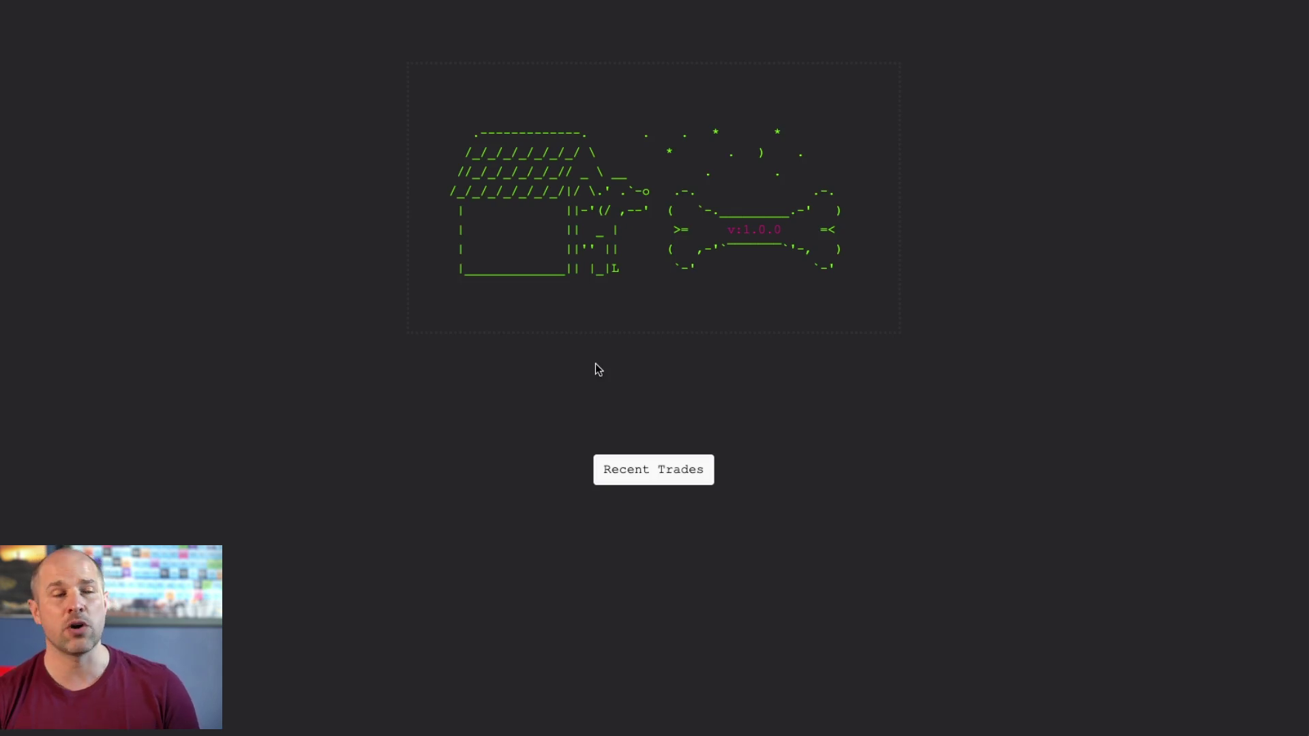
{"action": "left_click", "coordinate": [653, 472]}
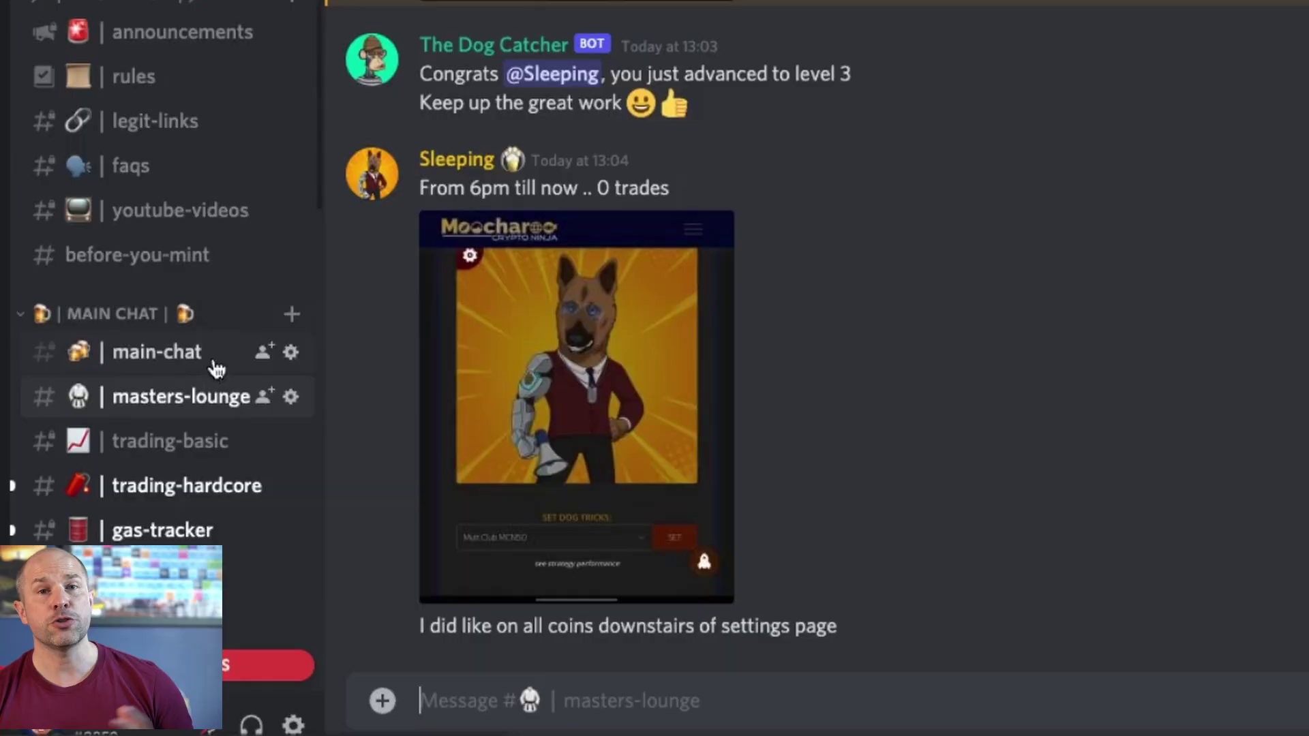
Open the trading-bot-errors channel under ERROR REPORTING in Discord.
{"action": "scroll", "coordinate": [213, 361], "scroll_direction": "down", "scroll_amount": 10}
{"action": "scroll", "coordinate": [212, 361], "scroll_direction": "down", "scroll_amount": 5}
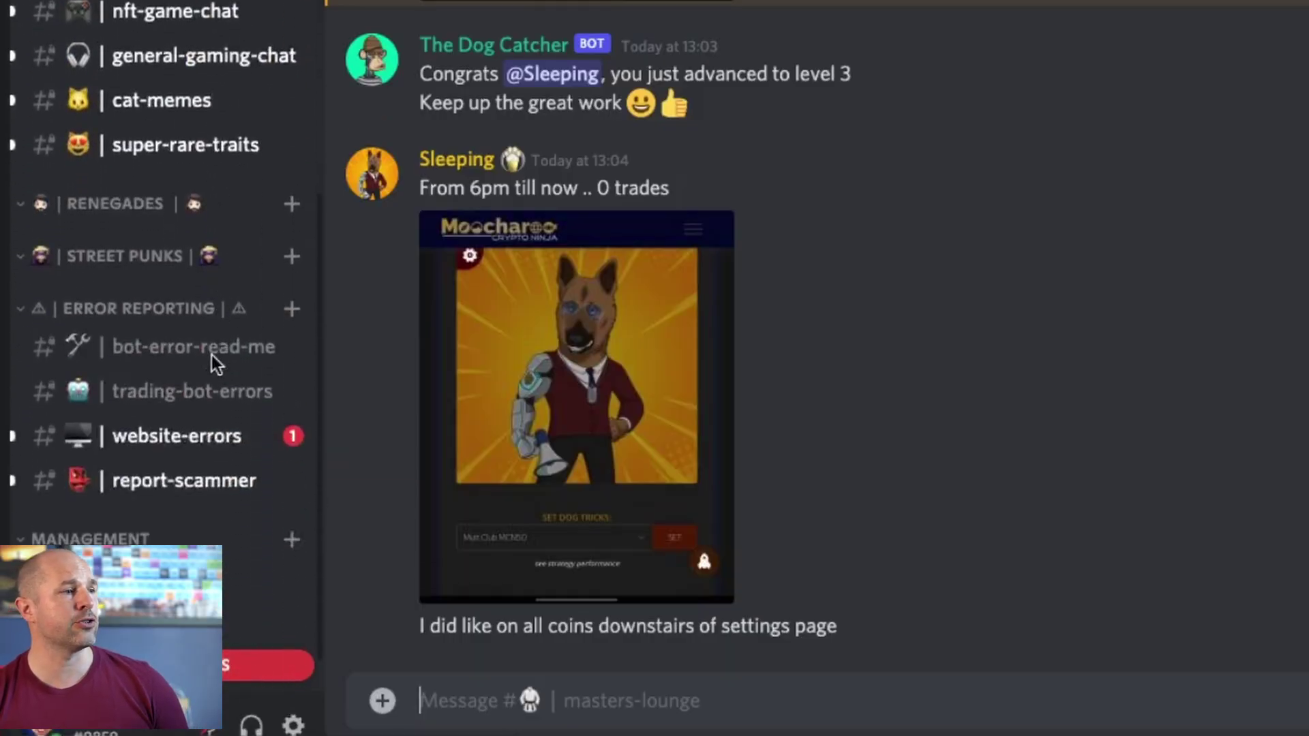
{"action": "left_click", "coordinate": [150, 334]}
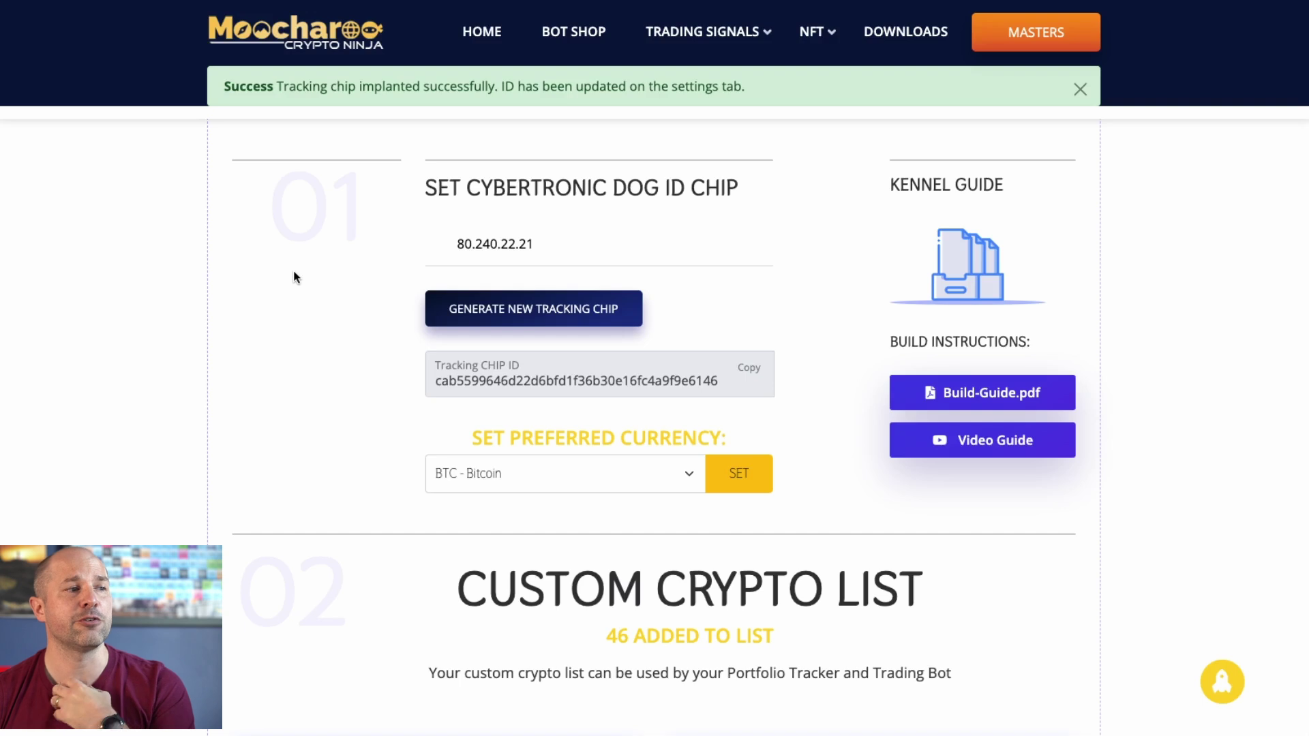
Expand the Set Preferred Currency dropdown to list BTC, BUSD, ETH and USDT.
{"action": "scroll", "coordinate": [532, 462], "scroll_direction": "up", "scroll_amount": 1}
{"action": "left_click", "coordinate": [592, 483]}
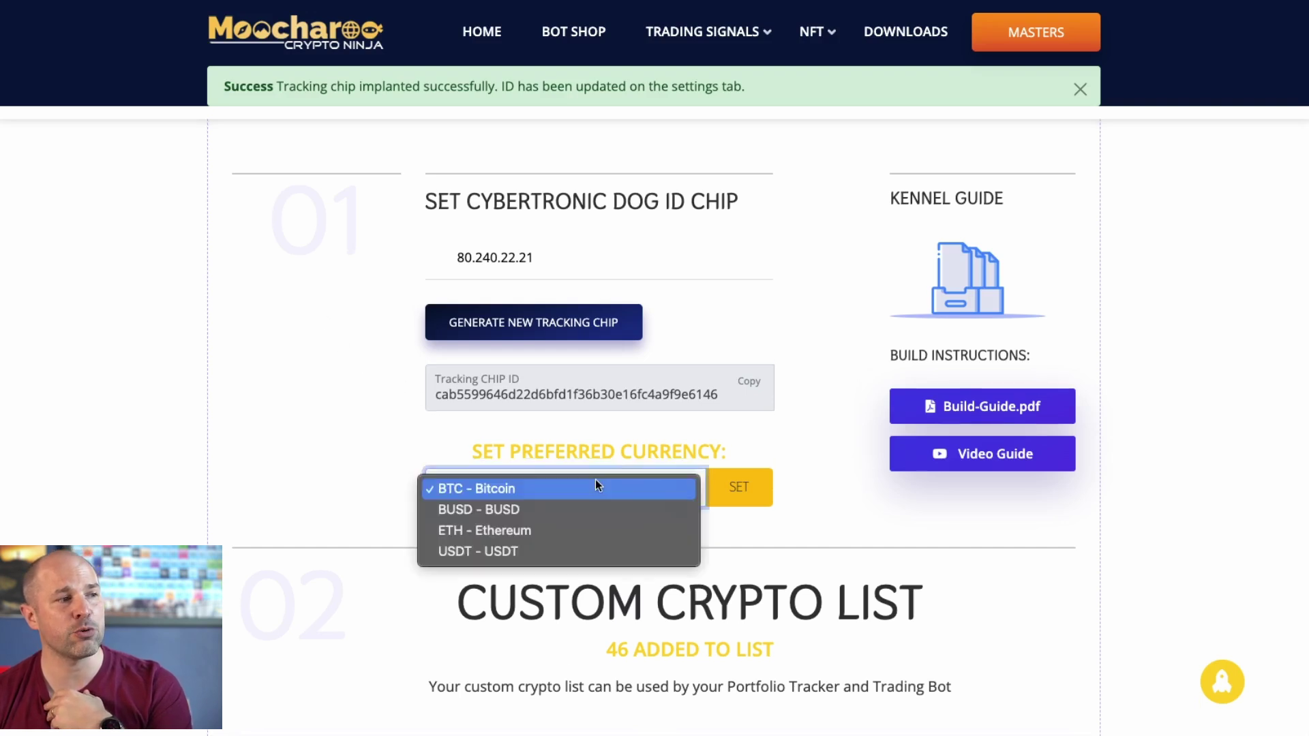